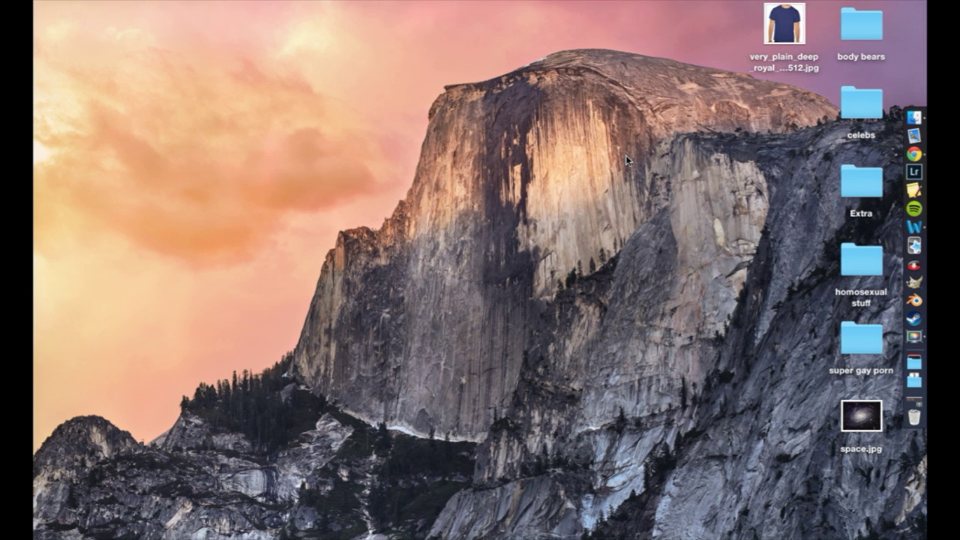
Switch to GIMP and open the very_plain_deep_royal_blue T-shirt image from the Desktop folder.
left_click(914, 282)
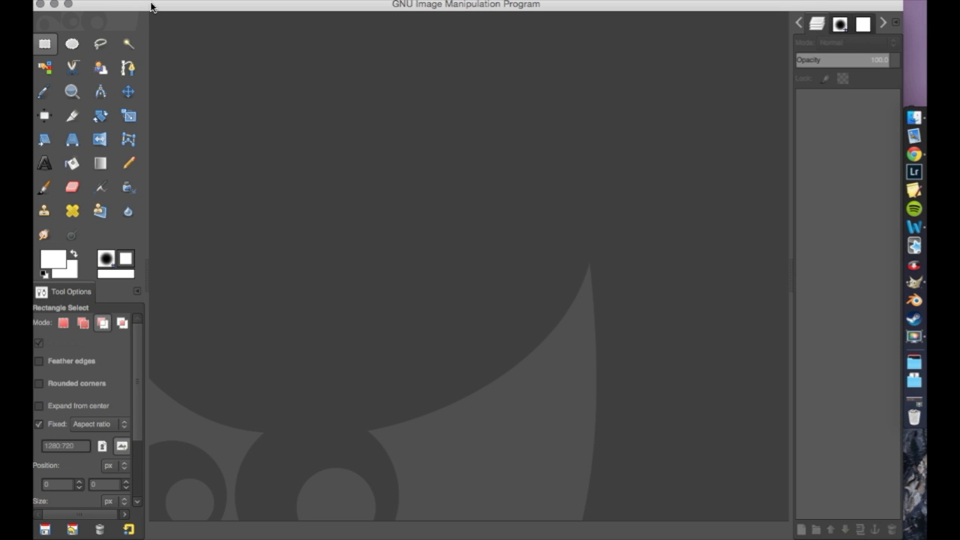
left_click(122, 0)
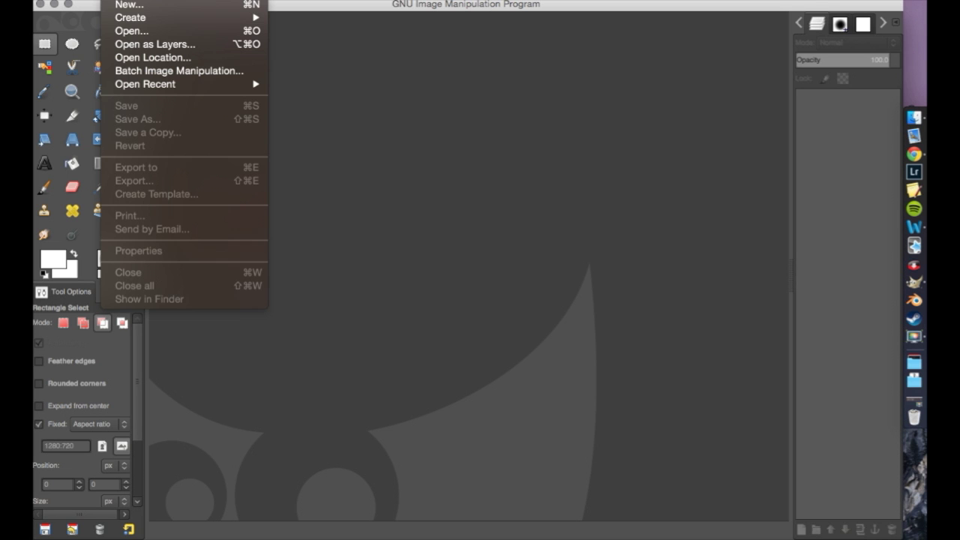
left_click(133, 32)
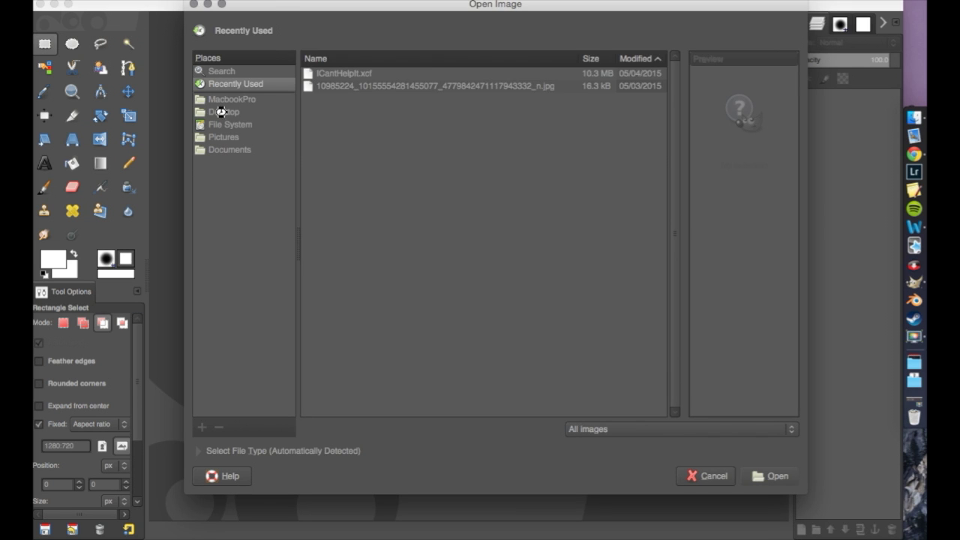
left_click(225, 112)
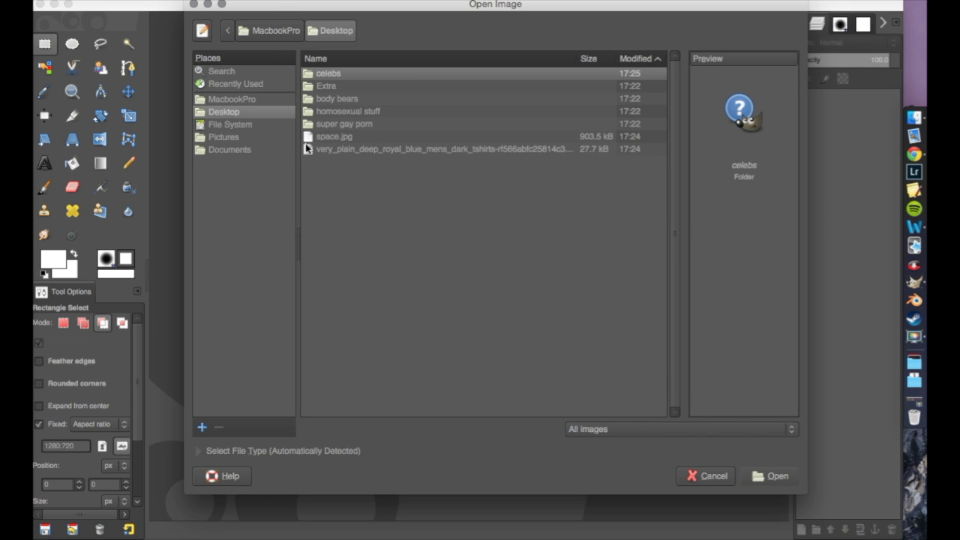
left_click(324, 150)
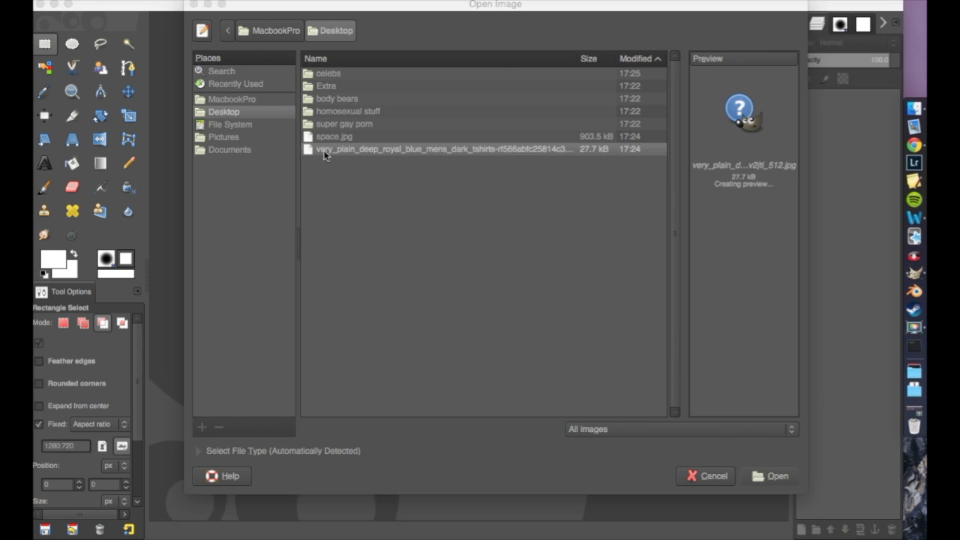
left_click(776, 477)
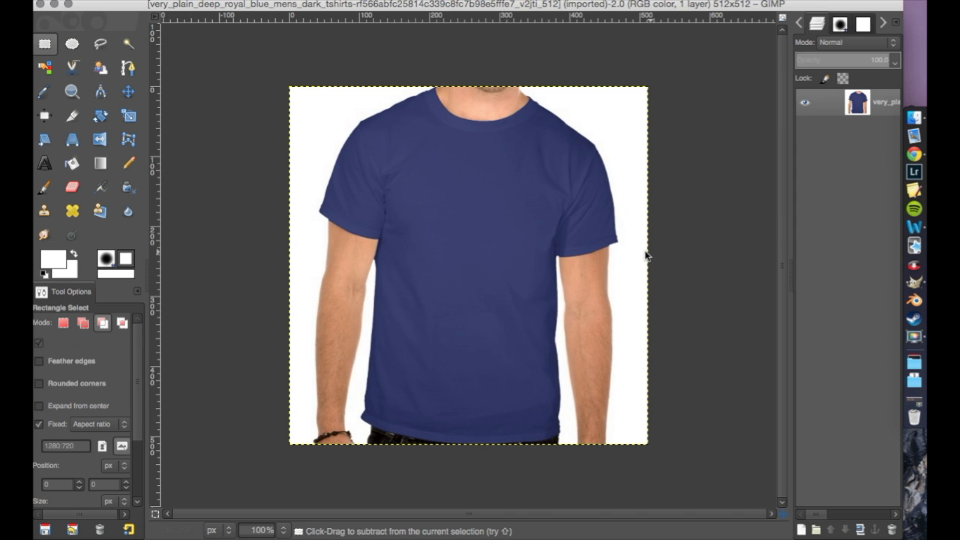
Add space.jpg from the Desktop to the T-shirt image as a new layer.
left_click(135, 0)
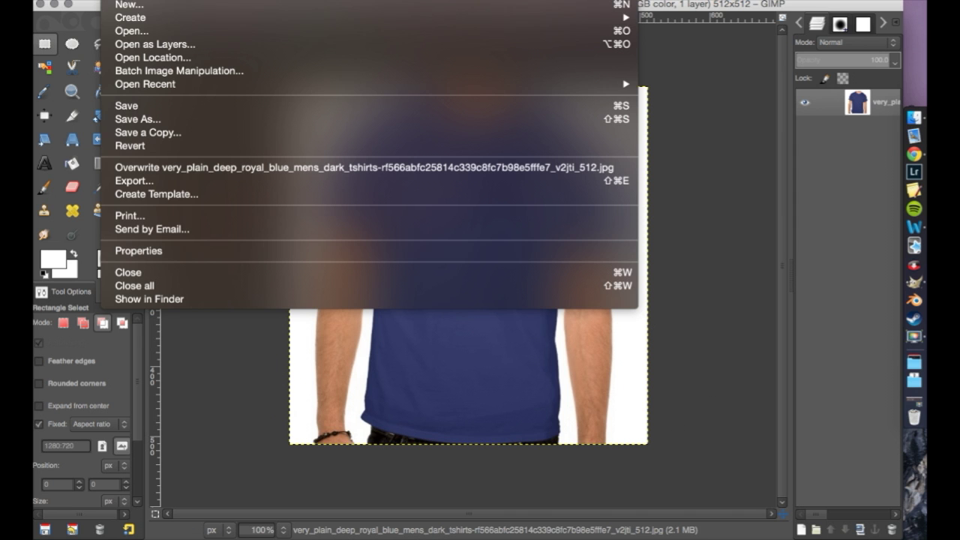
key("Escape")
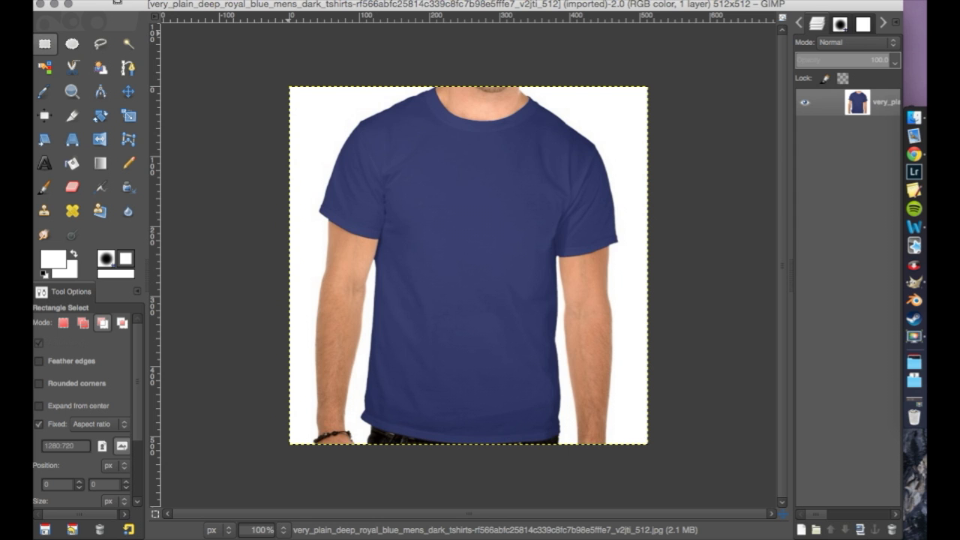
left_click(120, 2)
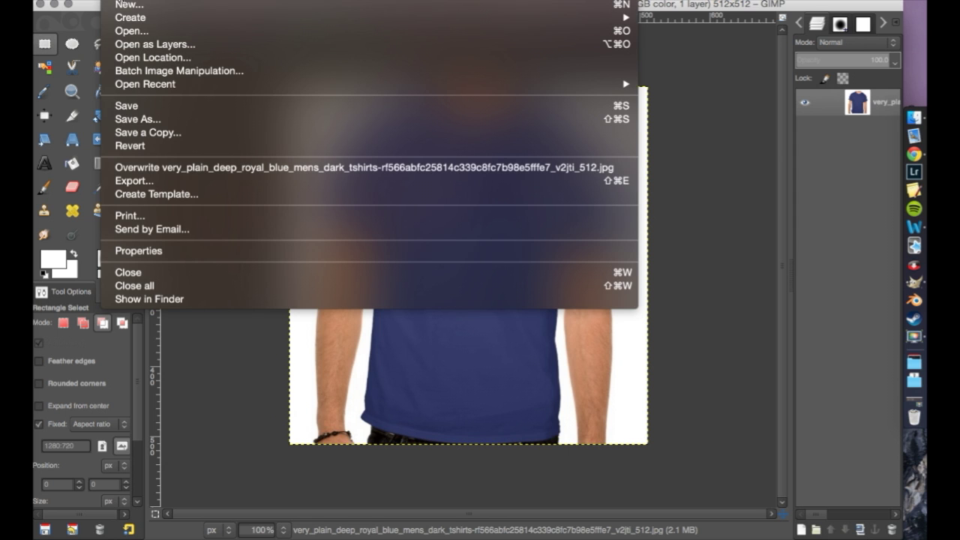
left_click(141, 46)
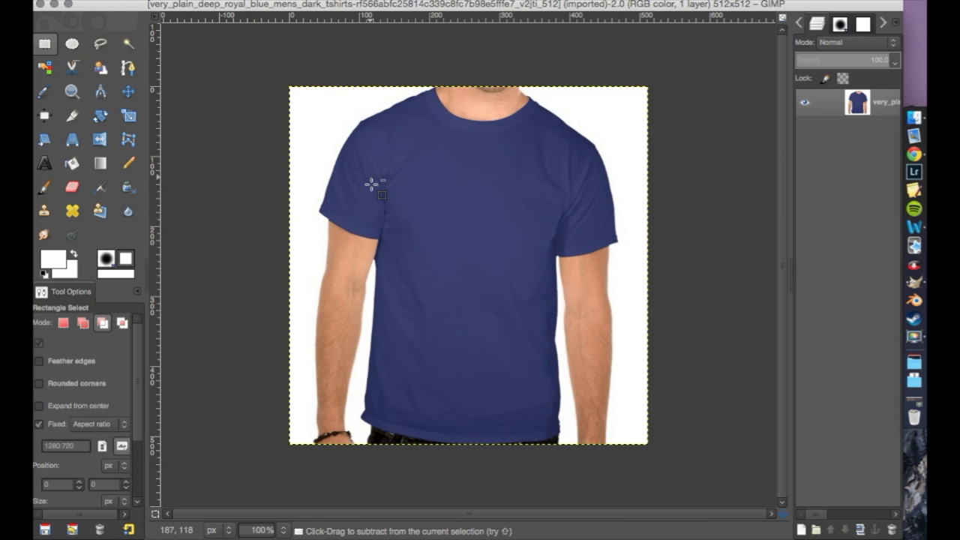
left_click(129, 3)
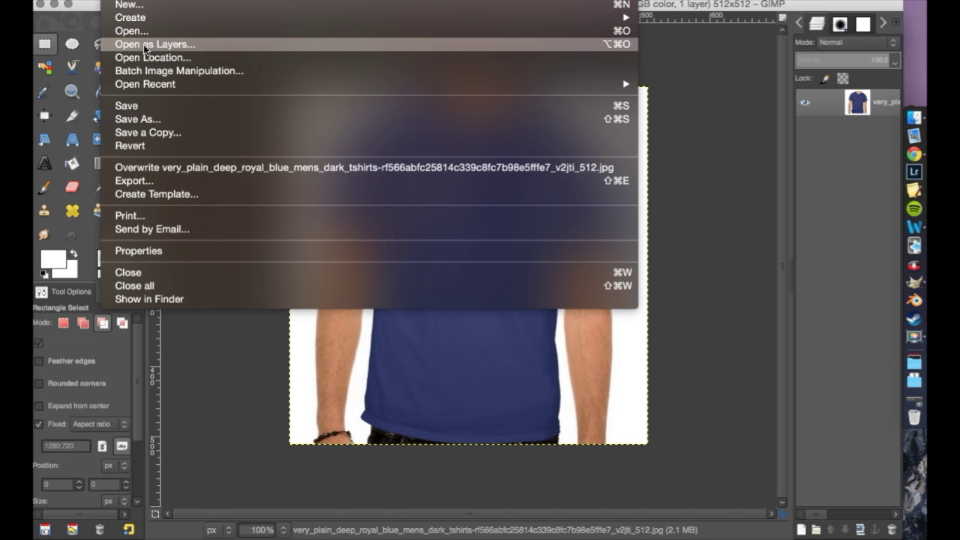
left_click(145, 45)
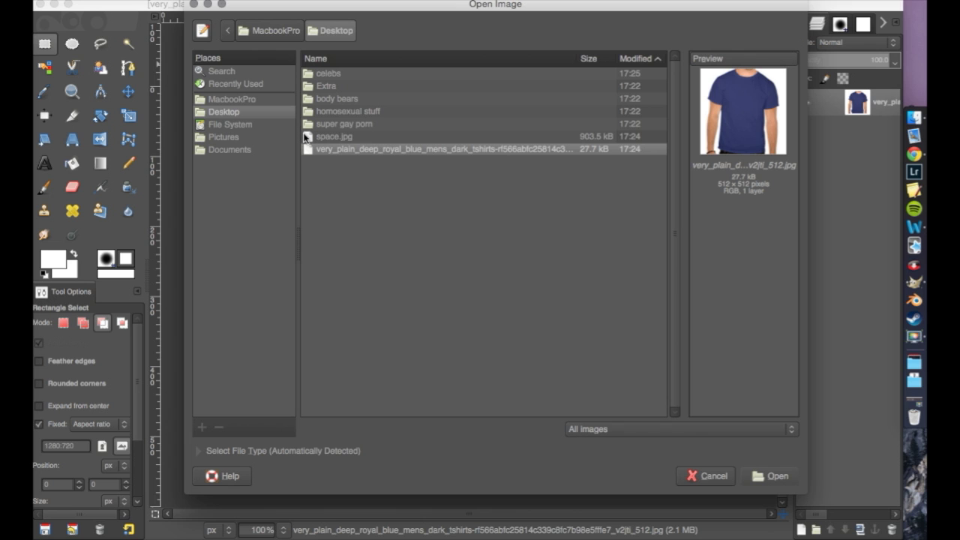
left_click(339, 137)
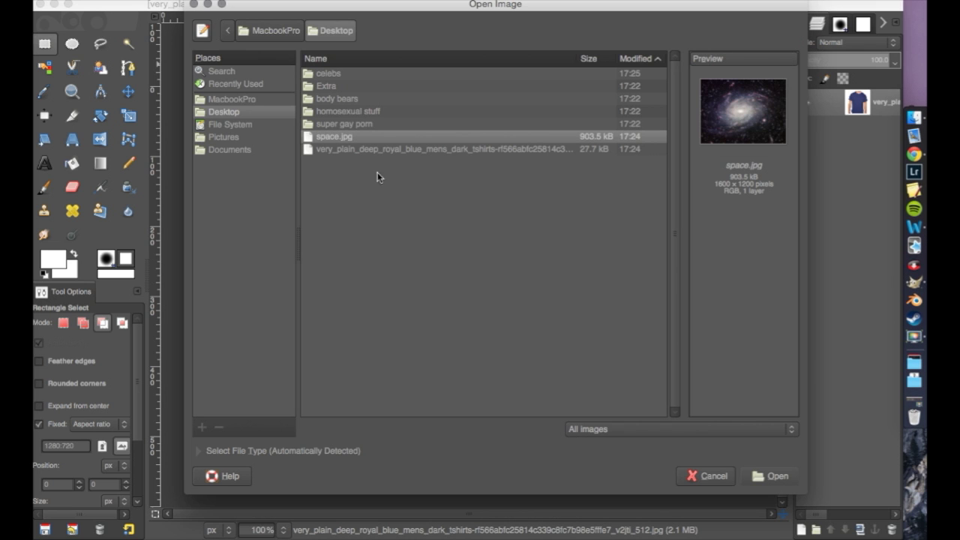
left_click(767, 473)
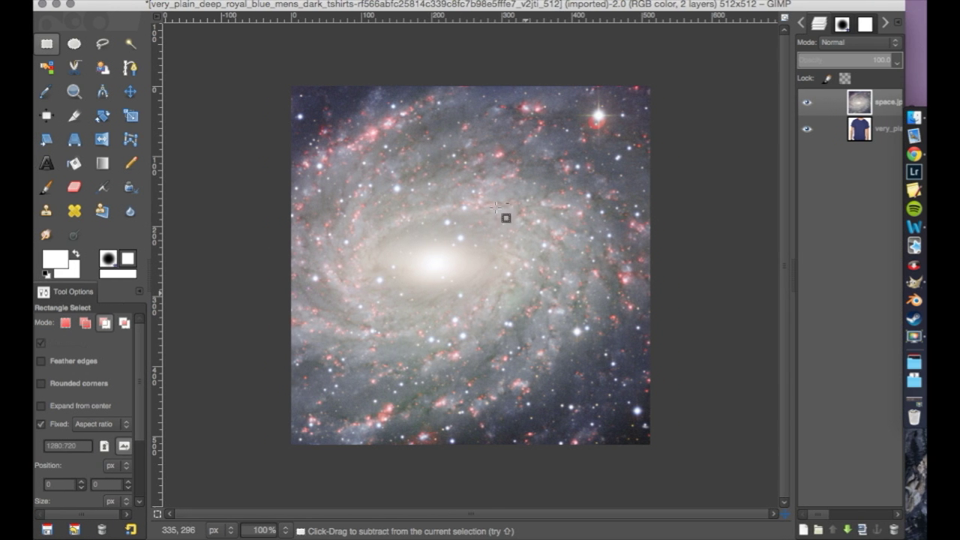
left_click_drag(591, 10, 401, 10)
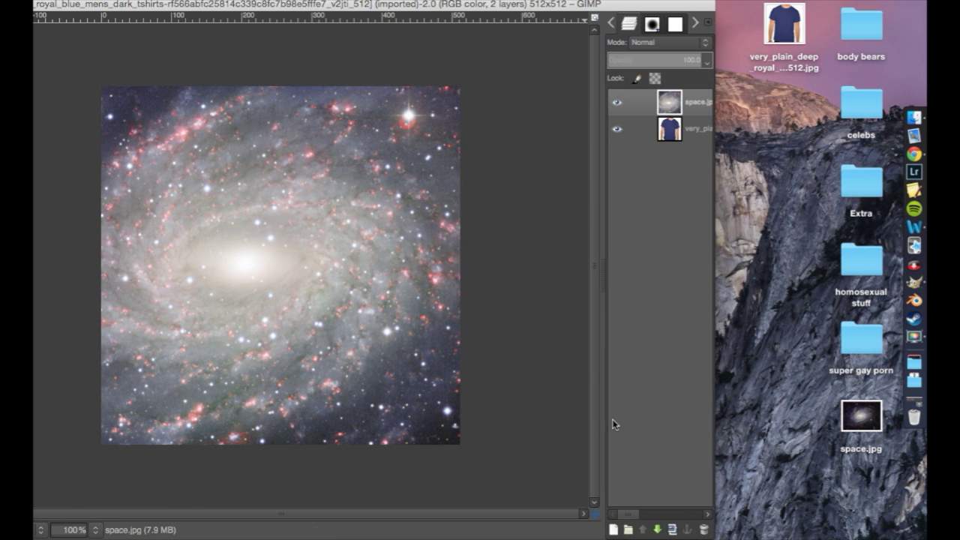
left_click_drag(408, 9, 514, 3)
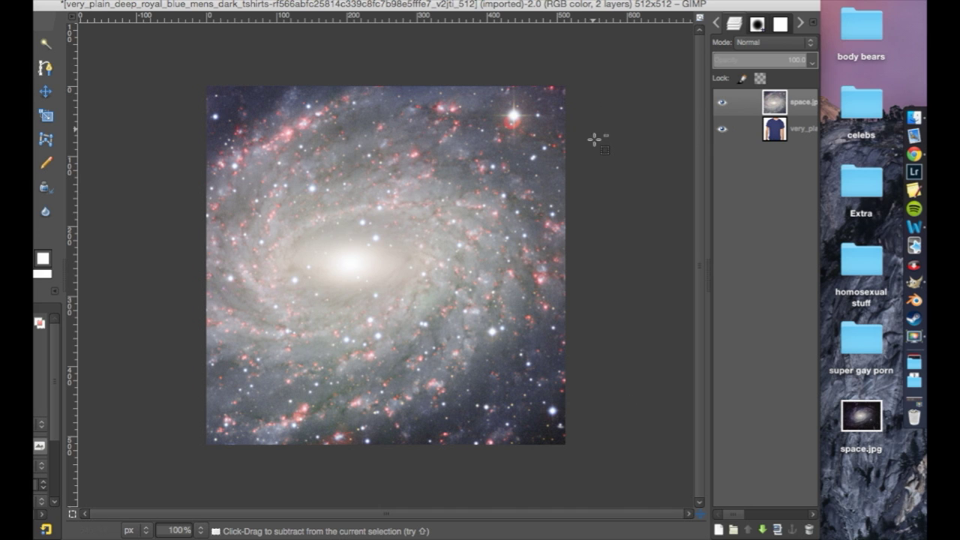
double_click(575, 10)
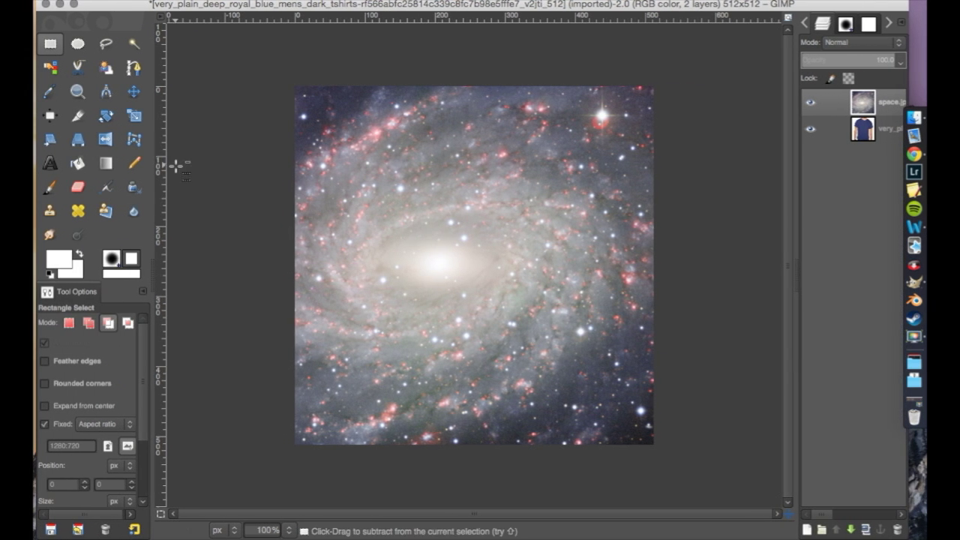
Scale the space layer down to 364 × 273 px and place it over the middle of the shirt.
left_click(136, 116)
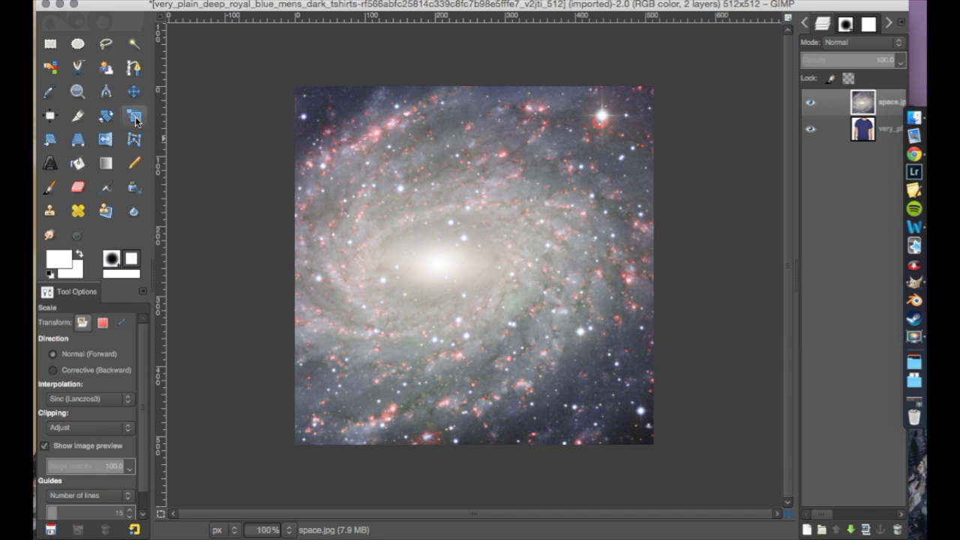
left_click(433, 186)
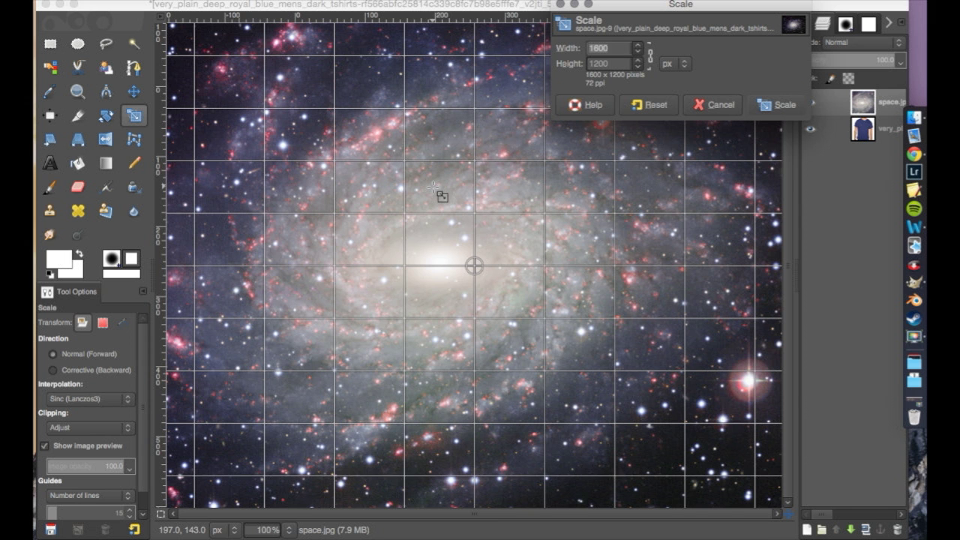
left_click_drag(254, 70, 507, 289)
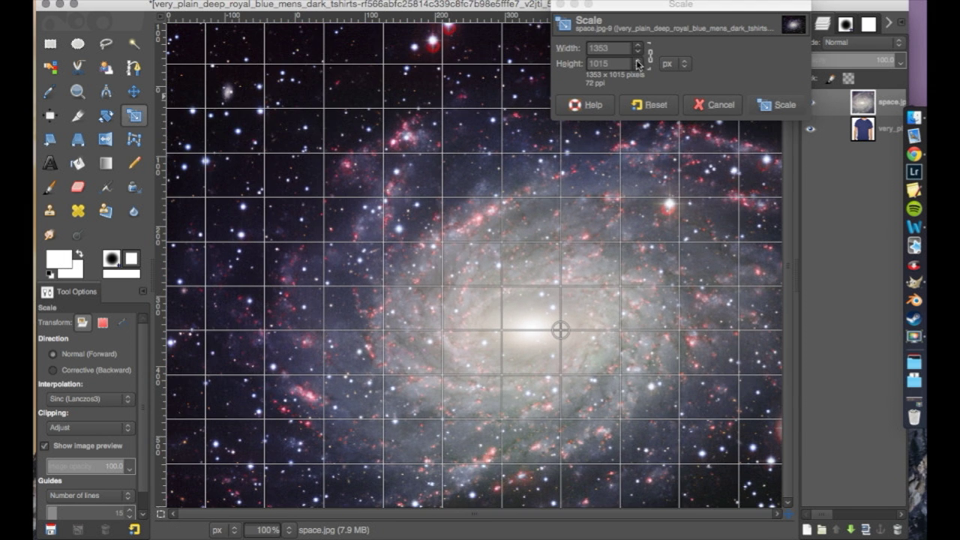
left_click(637, 52)
left_click(638, 53)
left_click(638, 52)
left_click(638, 53)
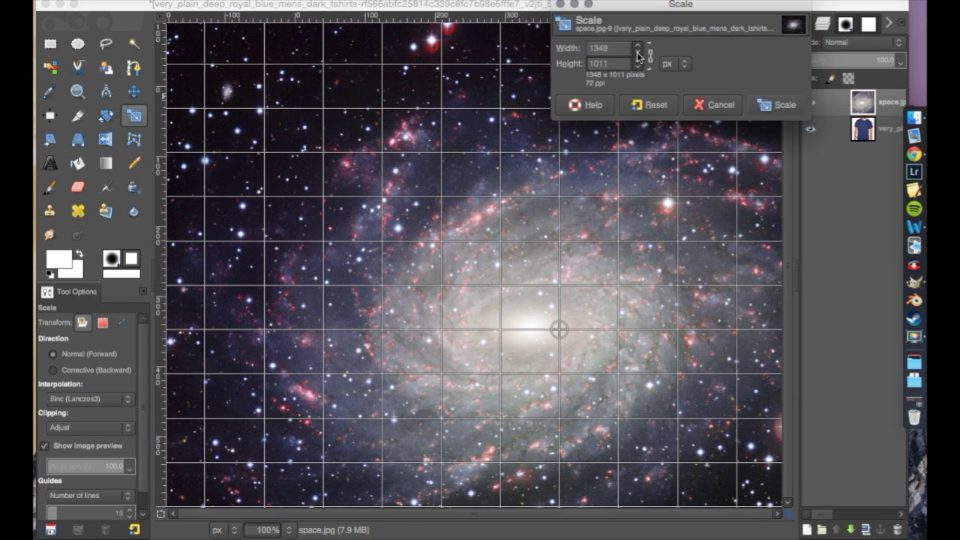
left_click(637, 53)
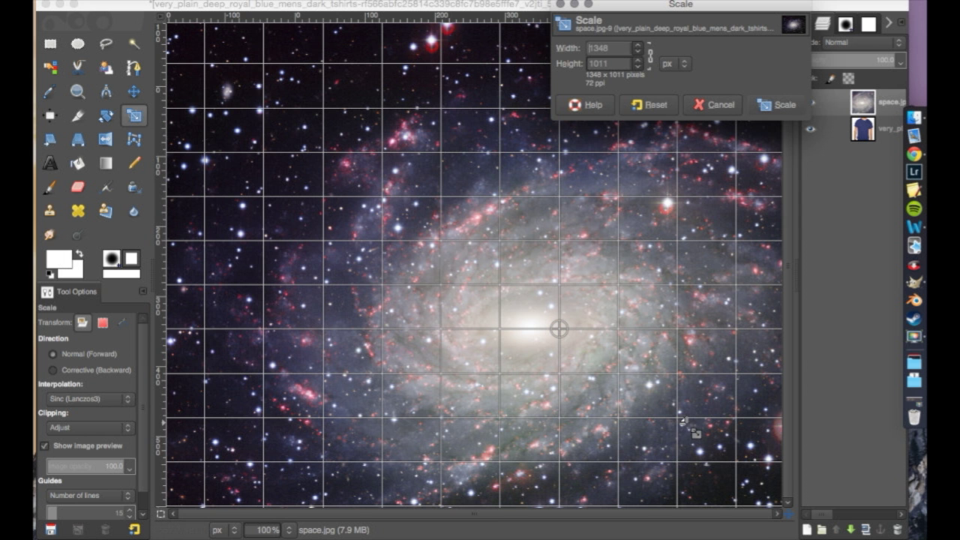
left_click_drag(593, 353, 516, 300)
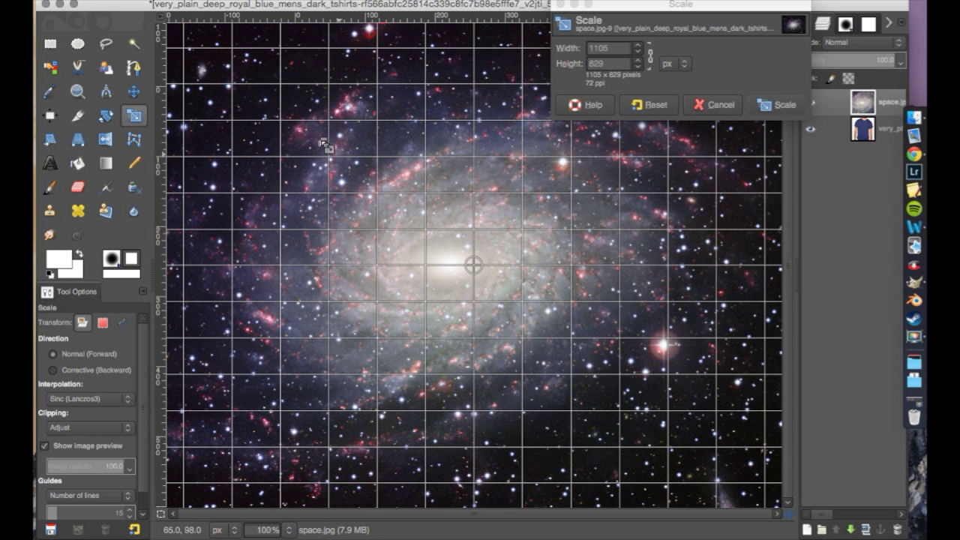
left_click_drag(211, 63, 458, 282)
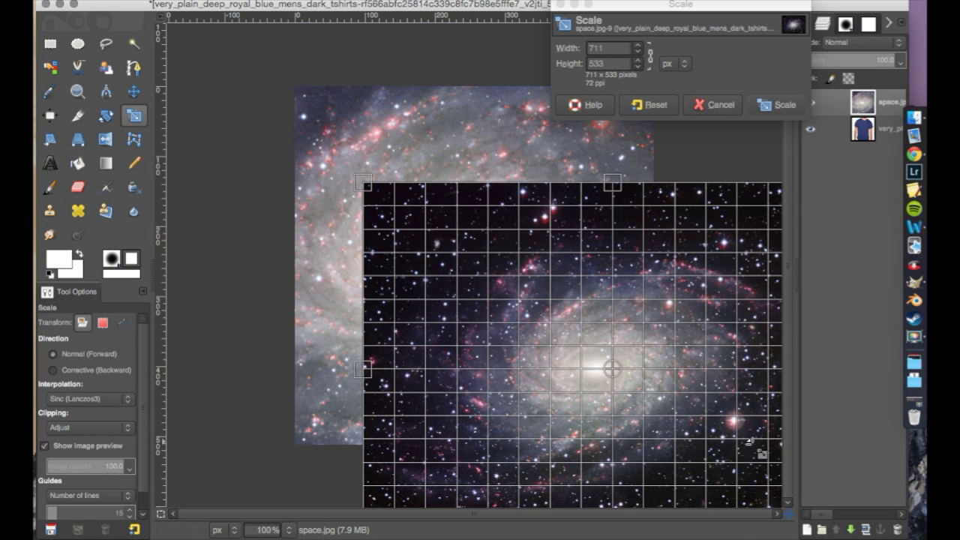
left_click_drag(637, 367, 504, 257)
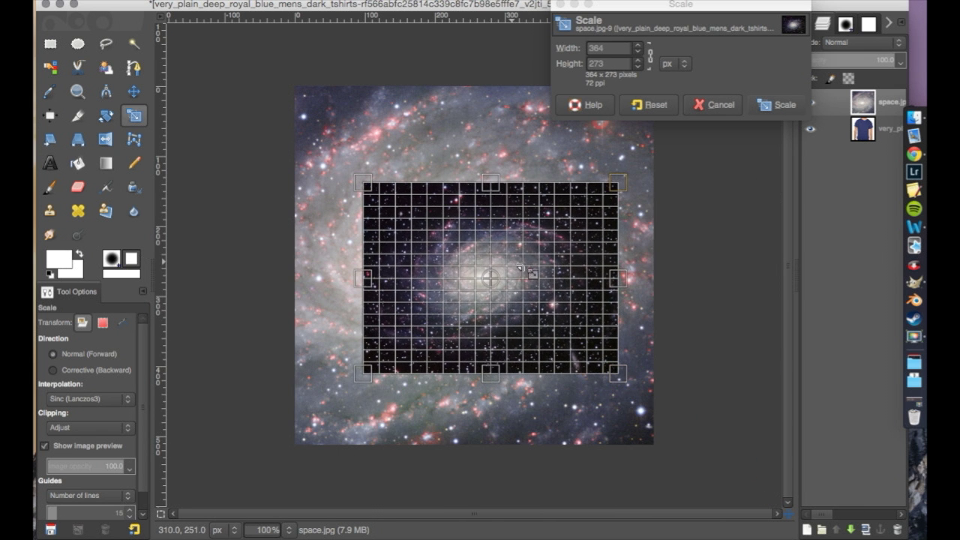
left_click(778, 104)
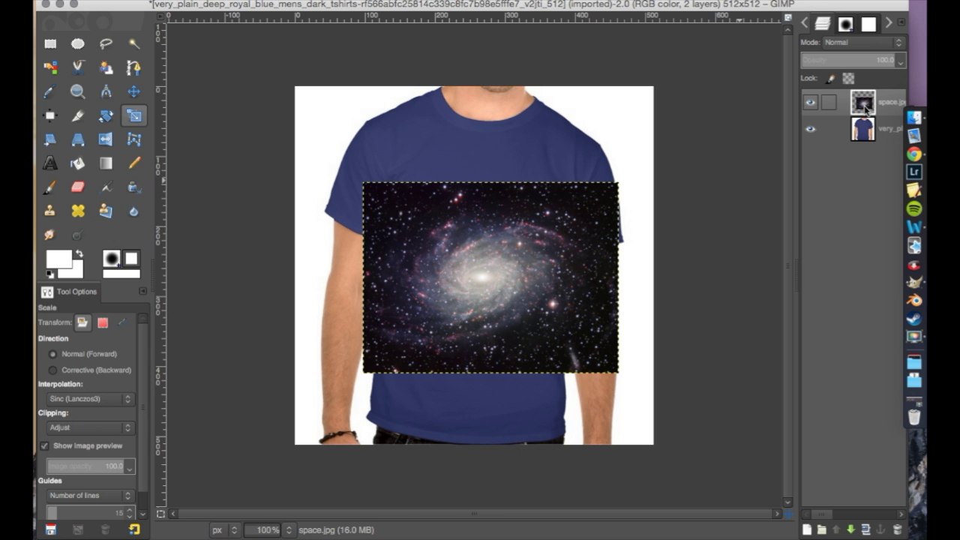
Put the T-shirt layer above the space layer, and return the space layer to the top of the stack.
left_click_drag(866, 137, 867, 96)
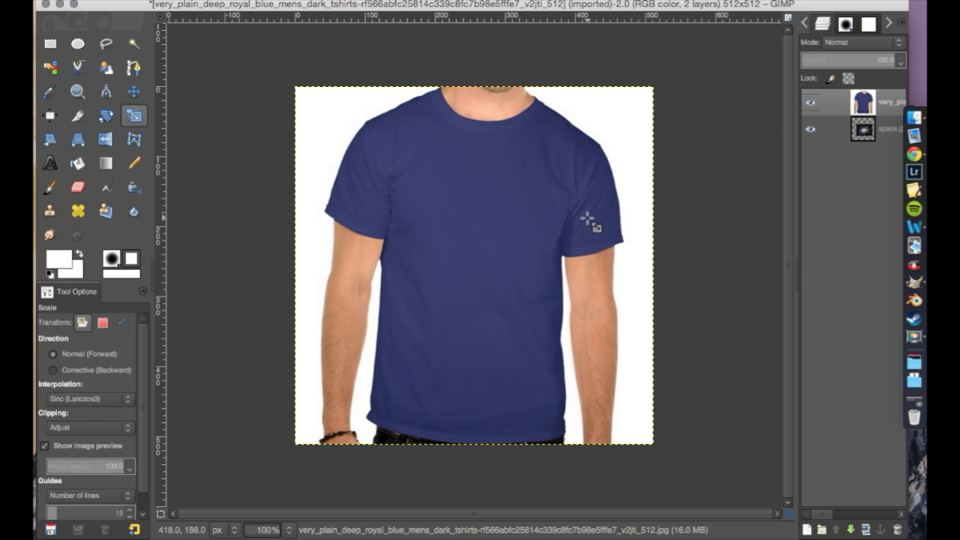
left_click(865, 133)
left_click(865, 110)
left_click(864, 129)
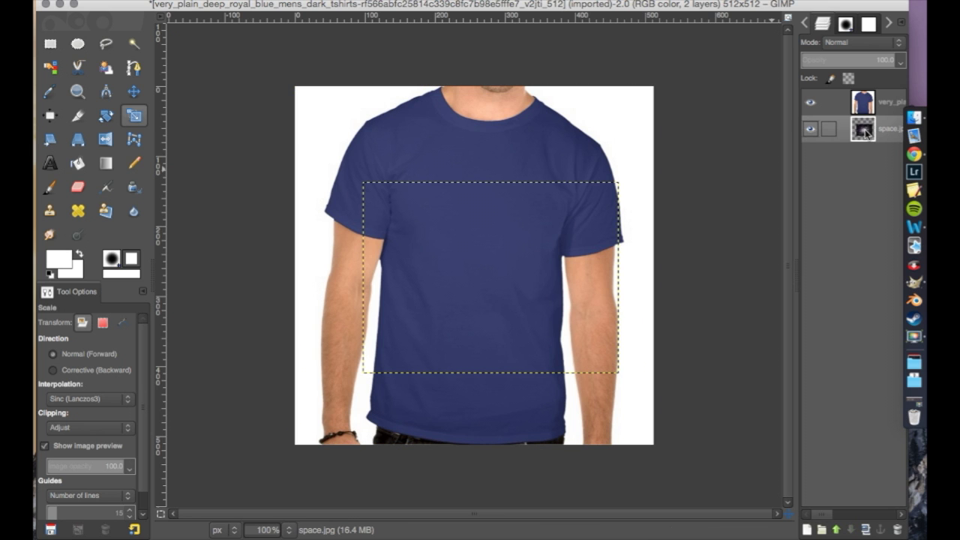
left_click_drag(864, 129, 863, 100)
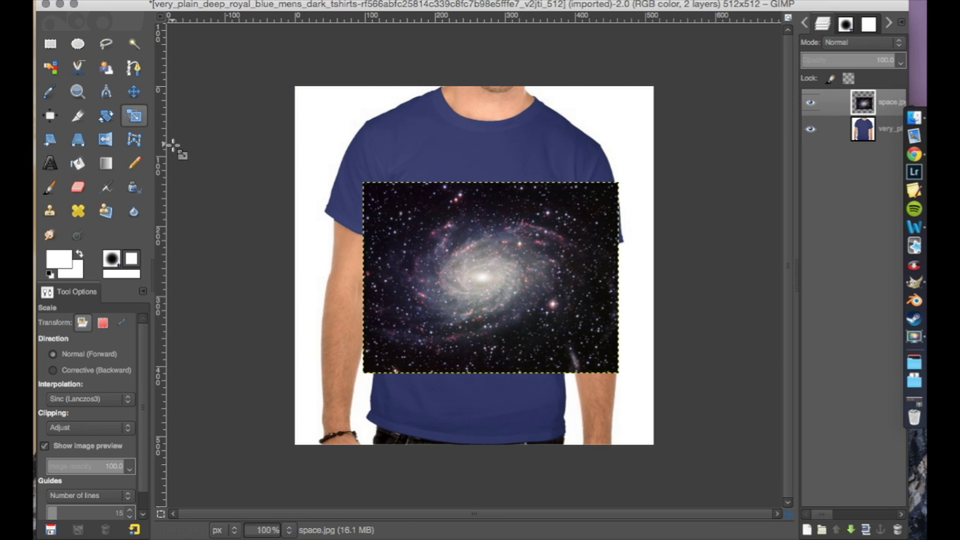
Move the space layer to the upper-right part of the image, over the shirt's chest and shoulder.
left_click(133, 92)
left_click_drag(487, 314, 527, 227)
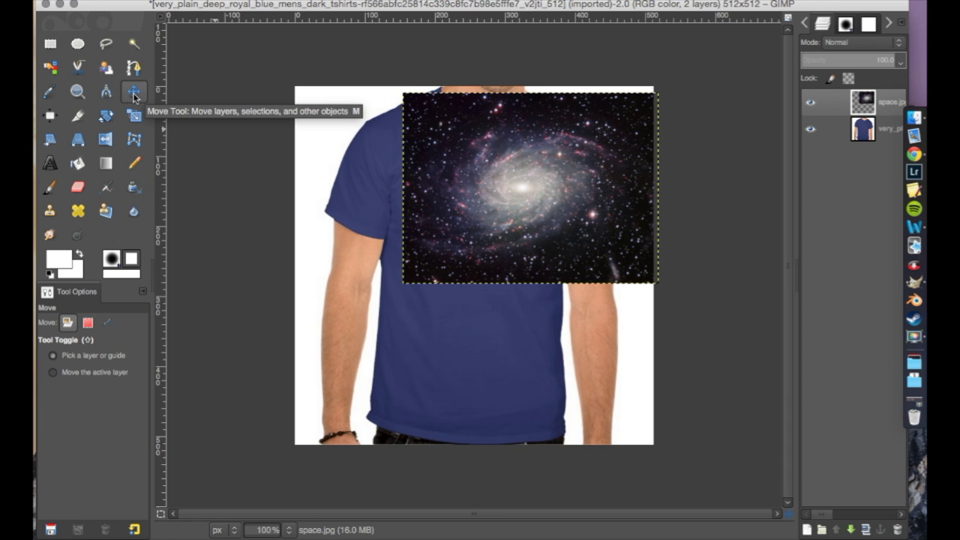
left_click_drag(189, 7, 183, 6)
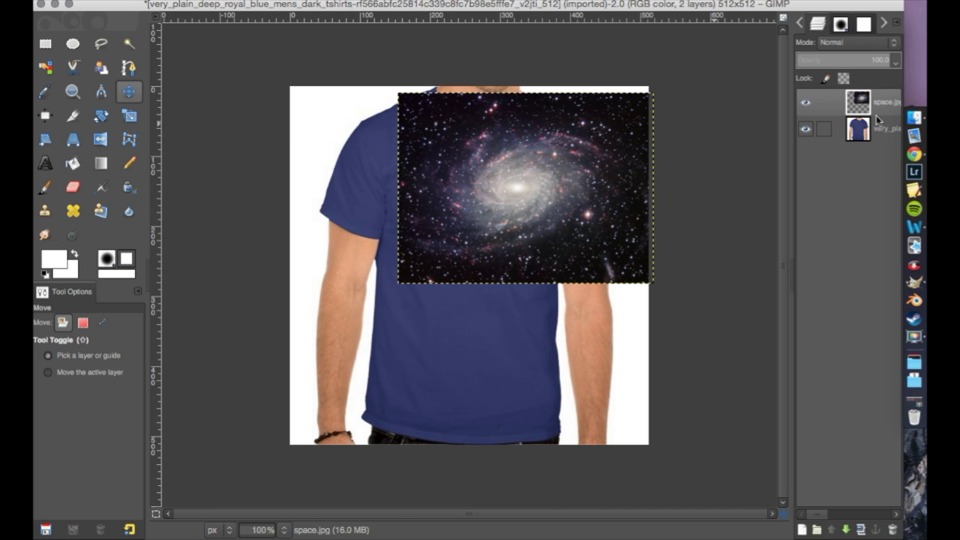
Place the T-shirt layer above the space layer and keep it as the active layer.
left_click(860, 138)
left_click_drag(860, 135, 862, 102)
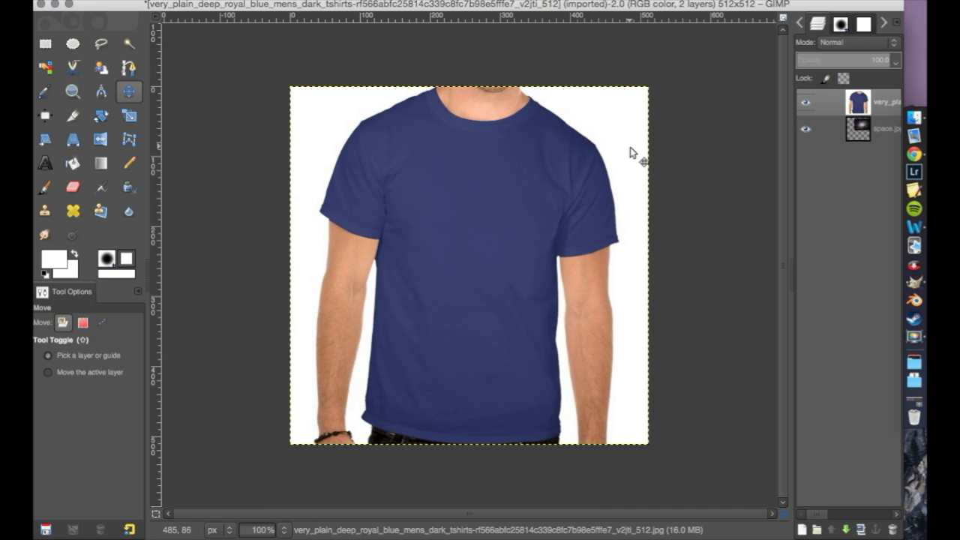
right_click(853, 101)
left_click(857, 103)
Set the Eraser's opacity to 100 and erase a looping streak from the shirt's upper-left shoulder across the chest.
left_click(74, 187)
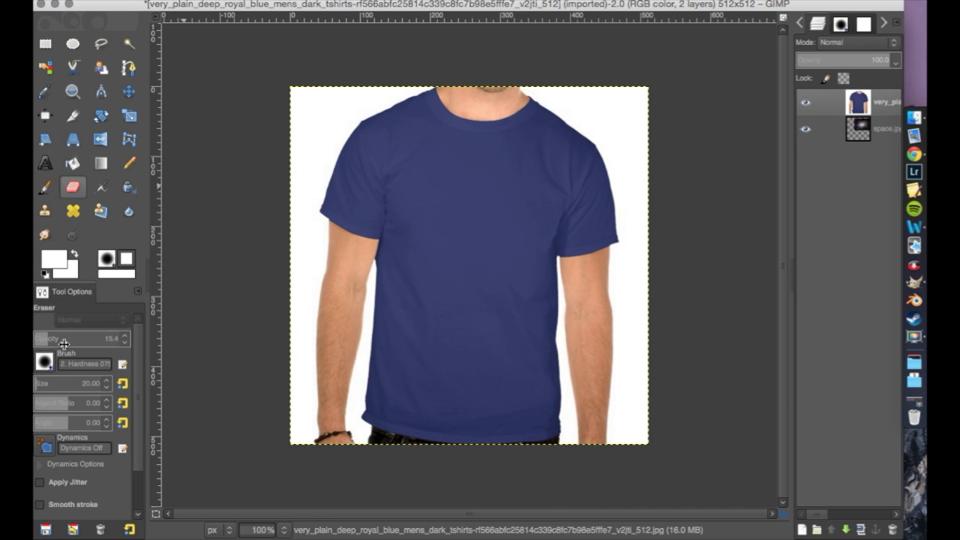
left_click_drag(57, 333, 137, 342)
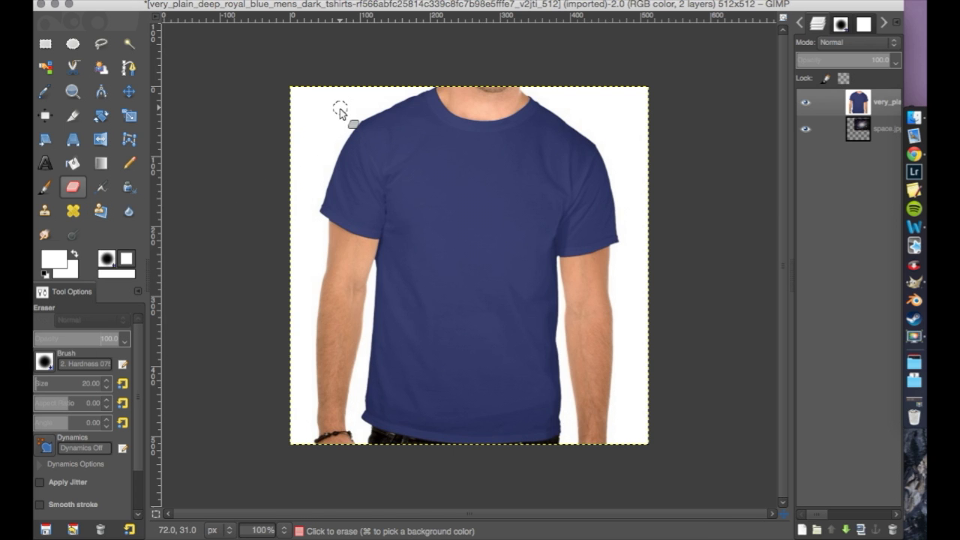
mouse_move(365, 120)
left_mouse_down()
mouse_move(403, 183)
mouse_move(446, 220)
mouse_move(465, 216)
mouse_move(455, 181)
mouse_move(400, 111)
left_mouse_up()
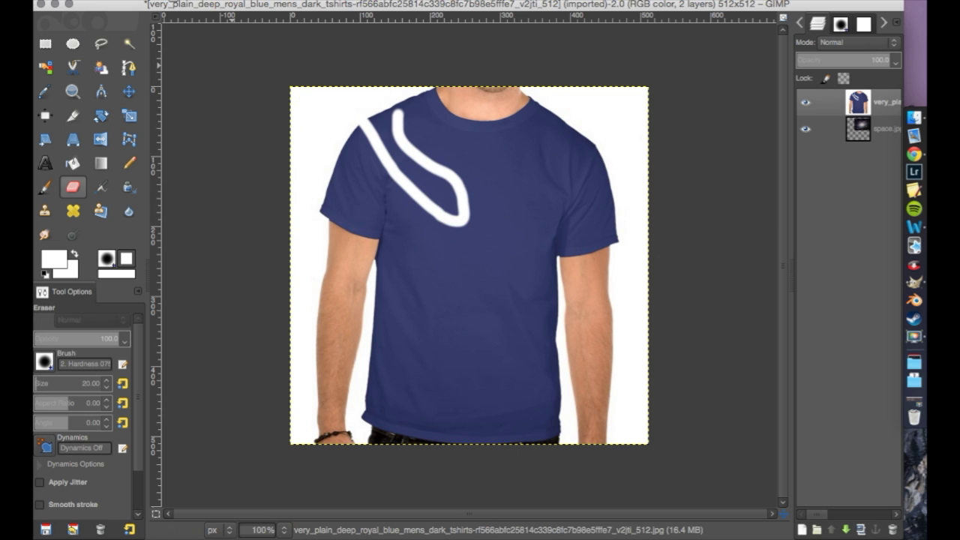
Undo the eraser streak on the shirt, and add an alpha channel to the T-shirt layer.
left_click(152, 1)
left_click(152, 6)
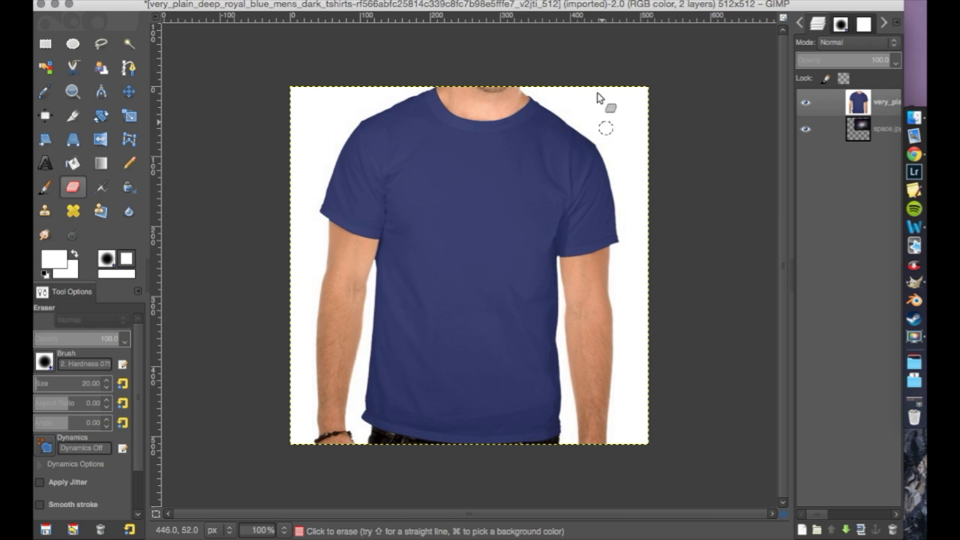
right_click(859, 110)
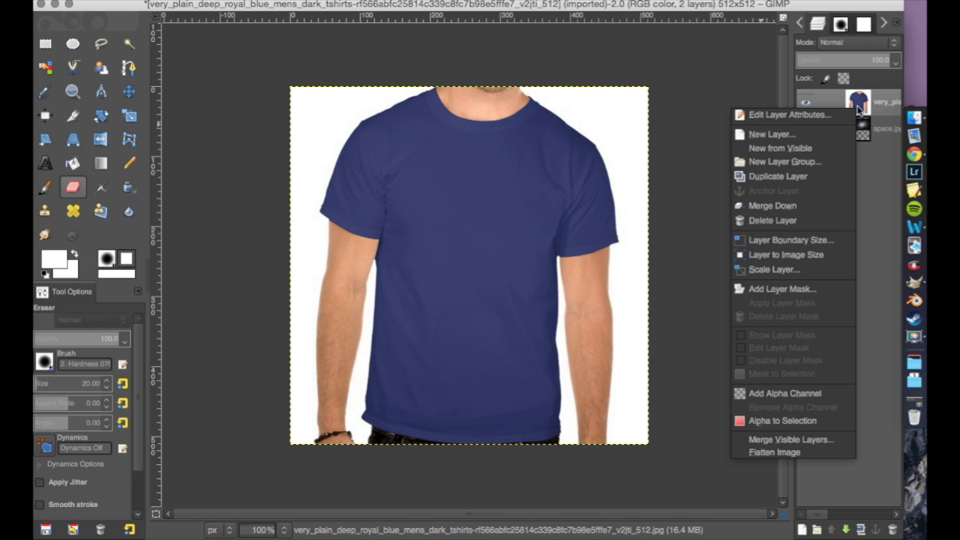
left_click(785, 393)
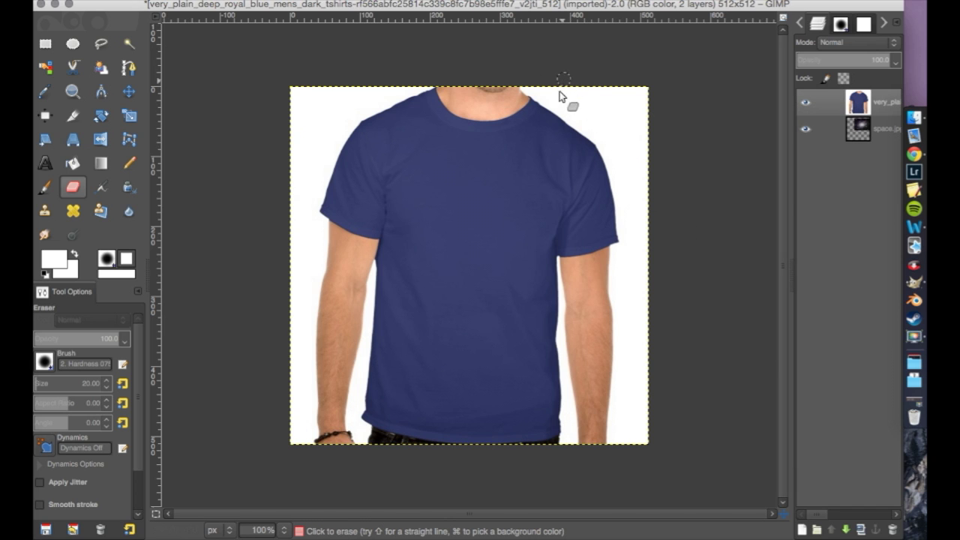
Erase looping streaks across the shirt's chest and shoulders, and clear the area over the galaxy with the Eraser at size 248.18.
mouse_move(531, 188)
left_mouse_down()
mouse_move(523, 270)
mouse_move(480, 275)
mouse_move(453, 241)
left_mouse_up()
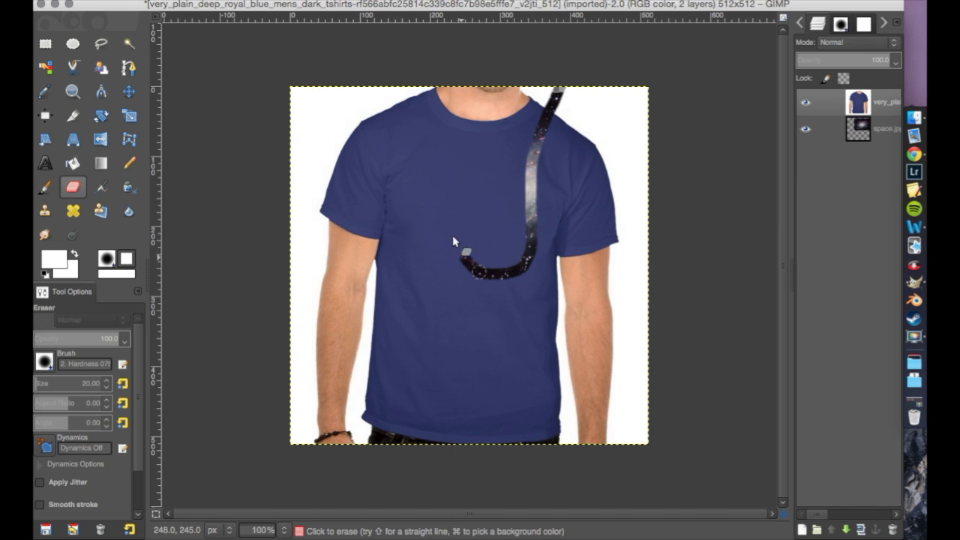
mouse_move(507, 199)
left_mouse_down()
mouse_move(576, 199)
mouse_move(560, 167)
left_mouse_up()
mouse_move(461, 142)
left_mouse_down()
mouse_move(498, 133)
mouse_move(606, 212)
mouse_move(619, 180)
mouse_move(528, 160)
mouse_move(446, 228)
mouse_move(403, 215)
mouse_move(393, 117)
mouse_move(423, 117)
mouse_move(497, 244)
mouse_move(610, 241)
left_mouse_up()
left_click_drag(618, 309, 564, 338)
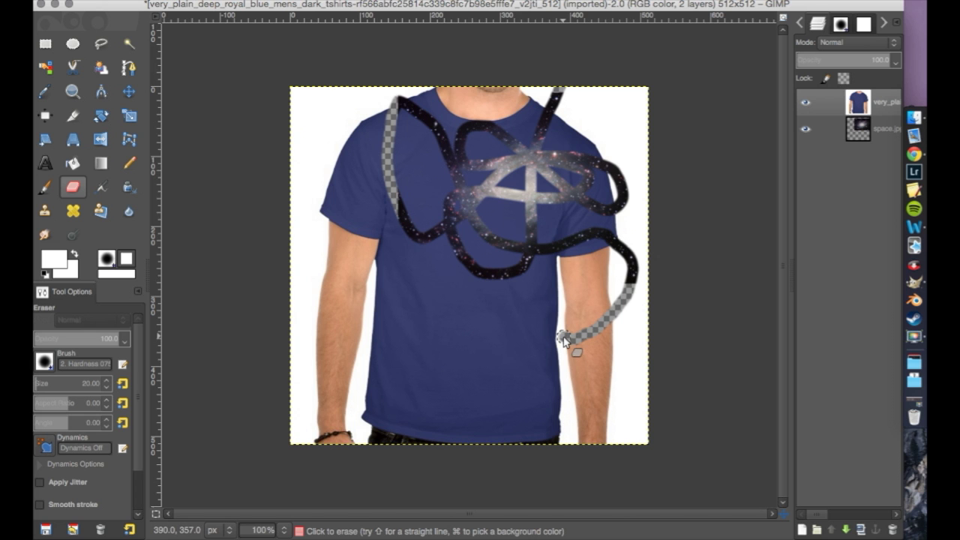
mouse_move(401, 288)
left_mouse_down()
mouse_move(461, 271)
mouse_move(431, 169)
mouse_move(616, 158)
mouse_move(448, 281)
left_mouse_up()
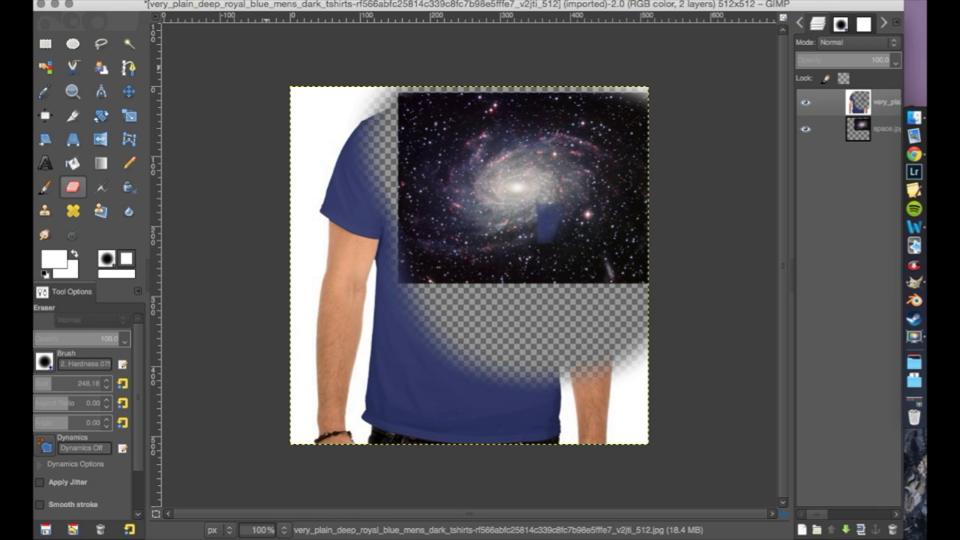
Undo all the eraser strokes on the T-shirt layer.
left_click(45, 2)
left_click(113, 9)
left_click(45, 3)
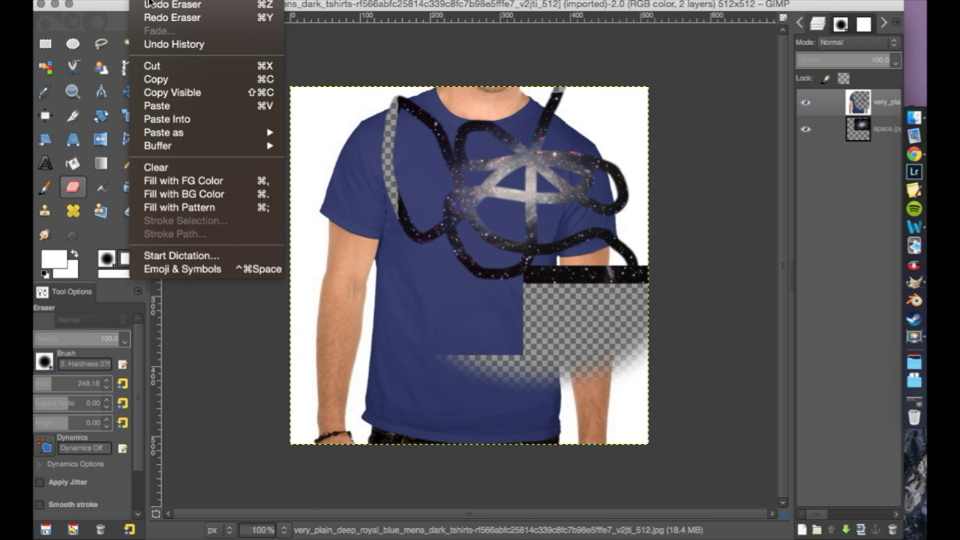
left_click(113, 7)
key("super+z")
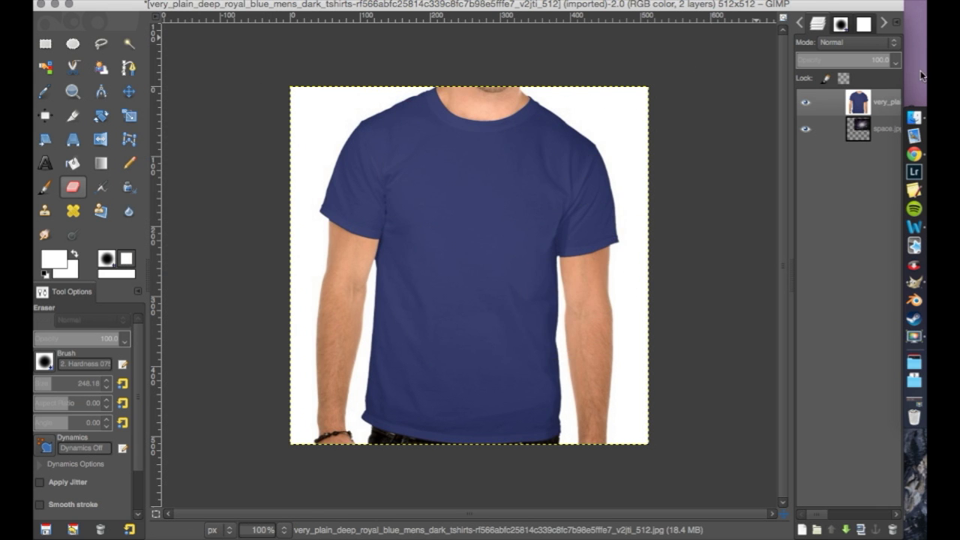
Put the space layer above the T-shirt layer, hide it, and make the T-shirt layer active.
left_click_drag(858, 128, 862, 108)
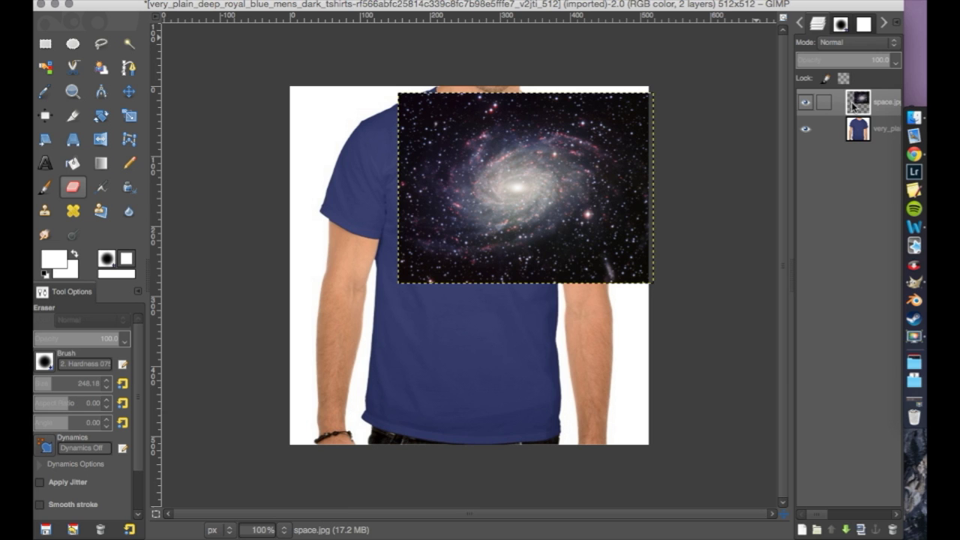
left_click(805, 104)
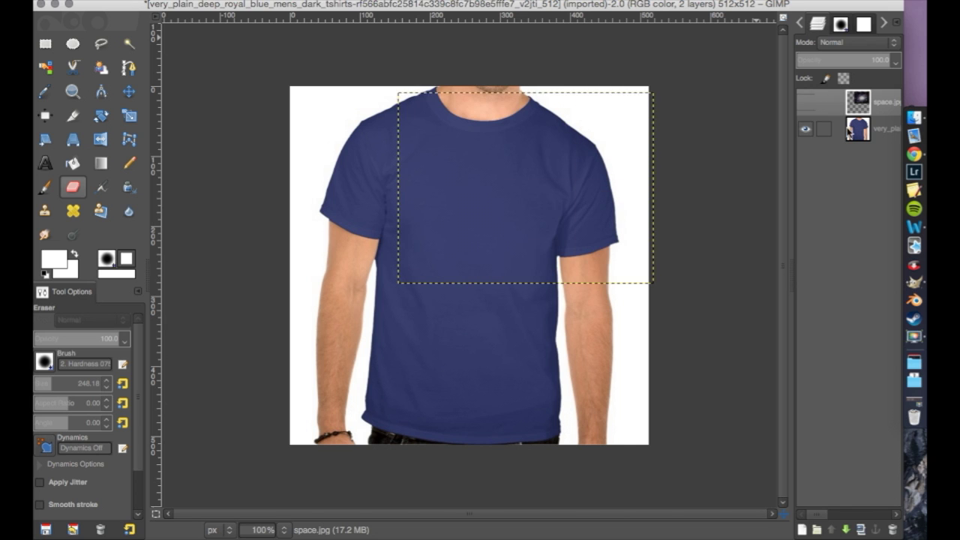
left_click(857, 129)
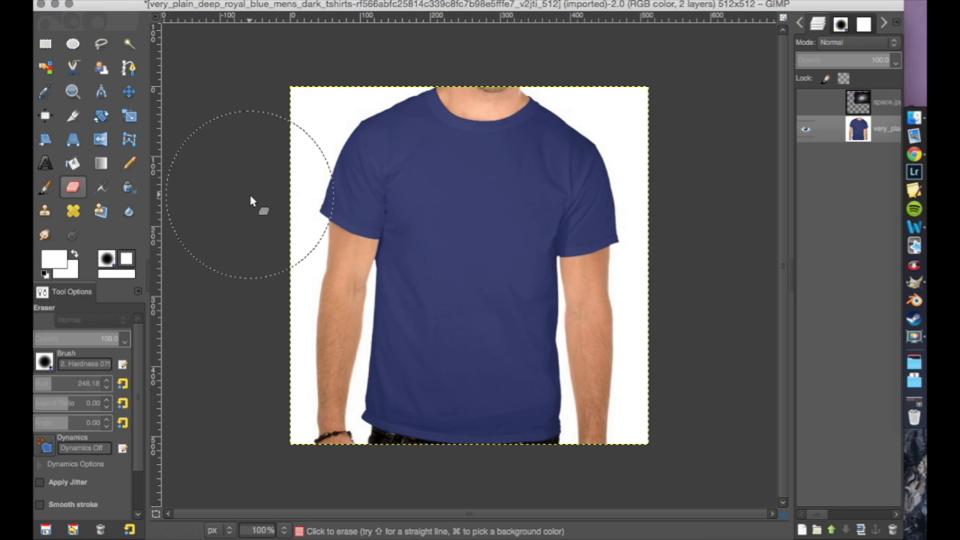
Select the white background on the left side of the photo with Fuzzy Select at threshold 14.9.
left_click(135, 52)
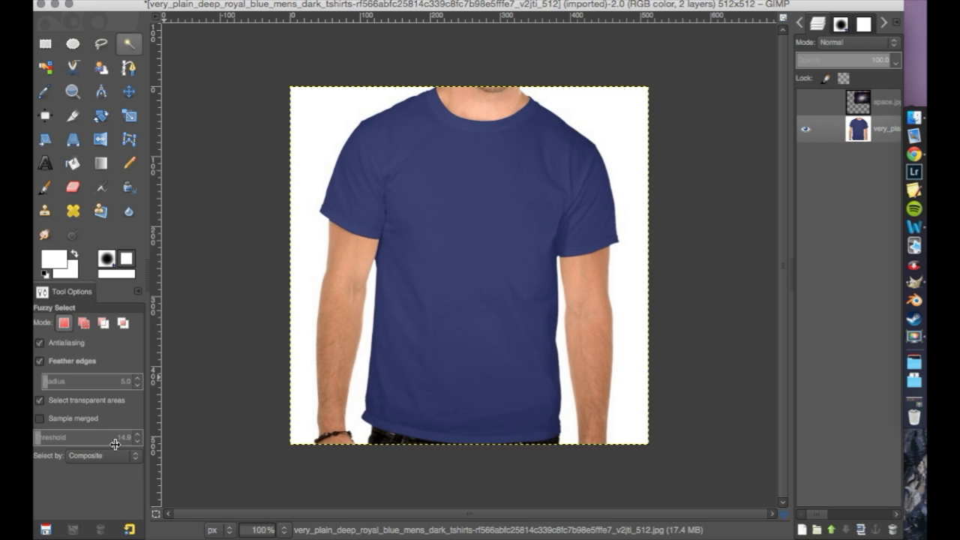
left_click(320, 169)
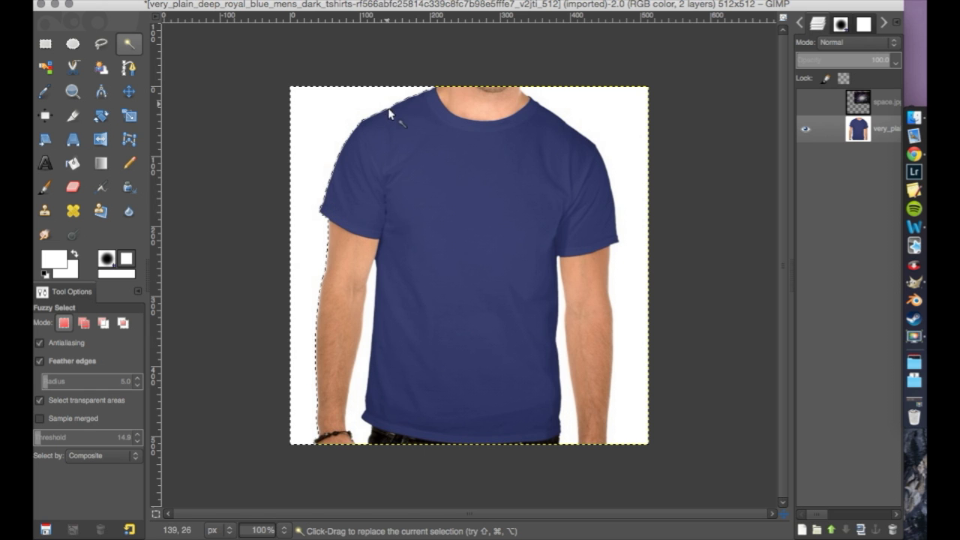
left_click(283, 532)
left_click(276, 454)
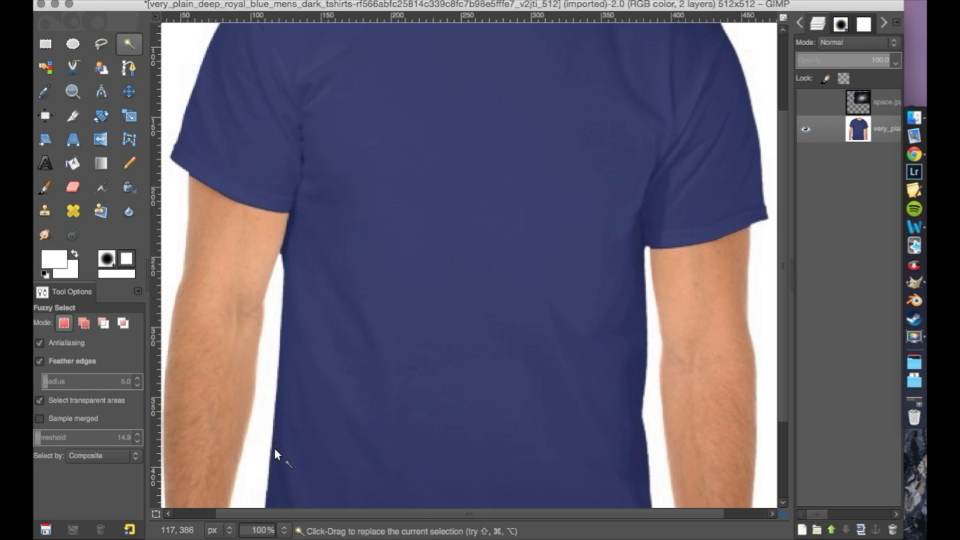
scroll(284, 368, "left", 2)
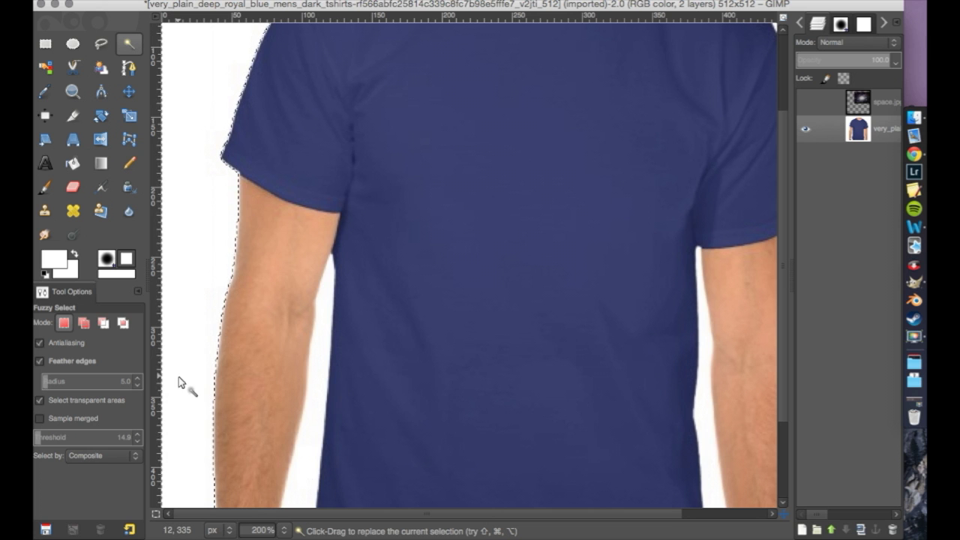
scroll(180, 383, "up", 3)
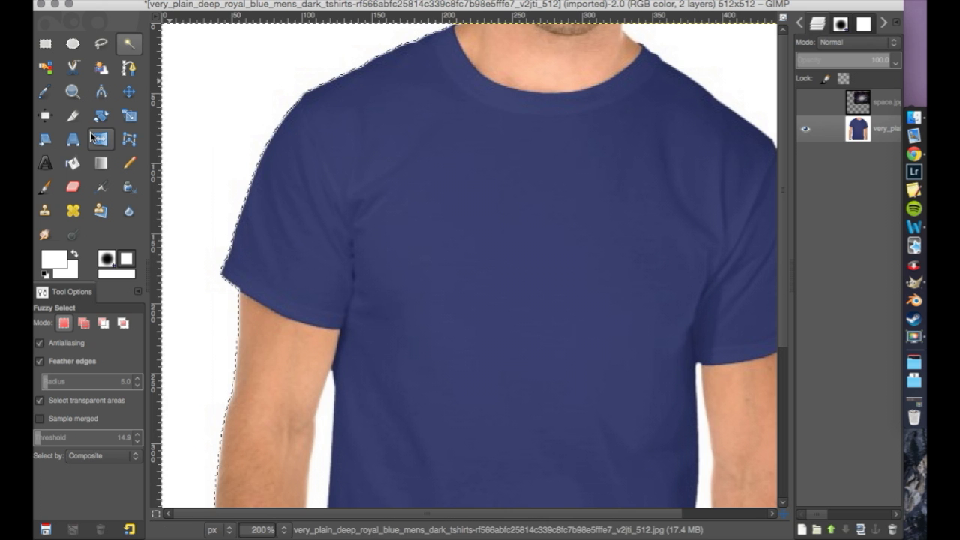
Paint black test strokes across the selection's edge near the shoulder with the Paintbrush at size 11.30, and undo them.
left_click(46, 275)
left_click(46, 188)
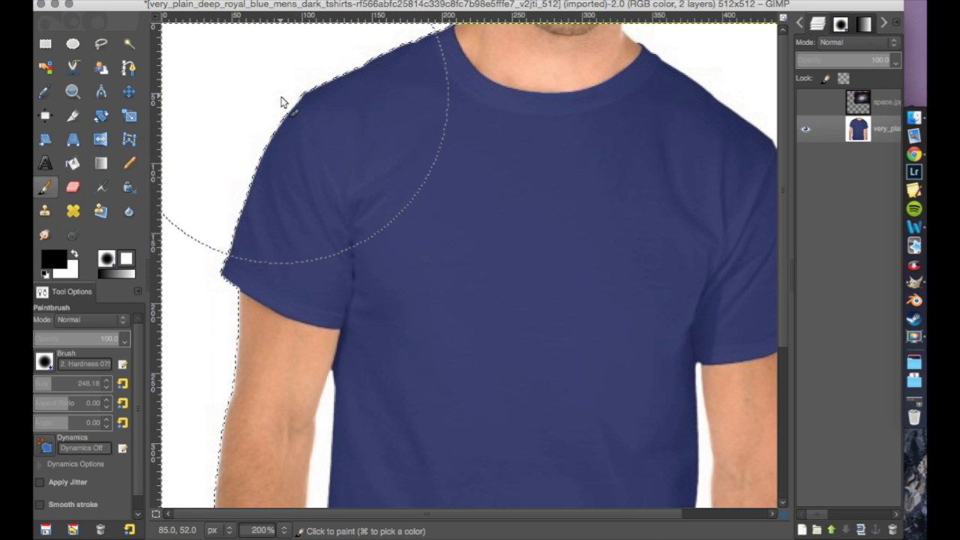
left_click_drag(43, 384, 33, 380)
mouse_move(232, 98)
left_mouse_down()
mouse_move(247, 95)
mouse_move(241, 62)
mouse_move(290, 91)
mouse_move(347, 160)
left_mouse_up()
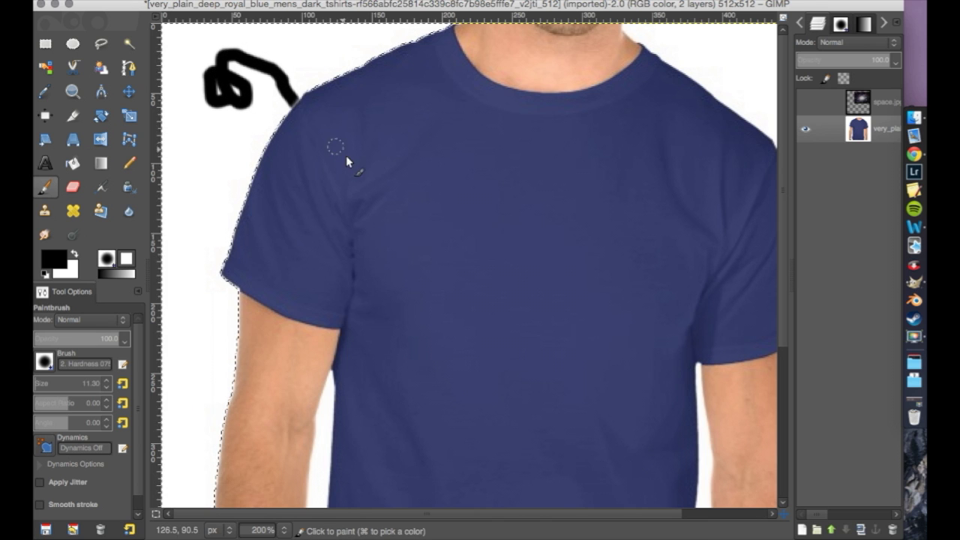
mouse_move(345, 193)
left_mouse_down()
mouse_move(240, 128)
mouse_move(279, 208)
left_mouse_up()
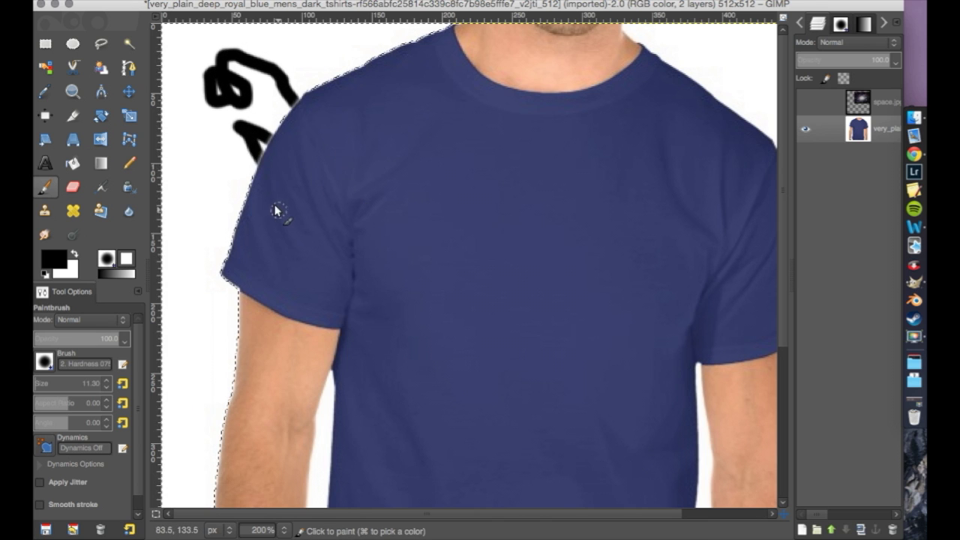
left_click(150, 0)
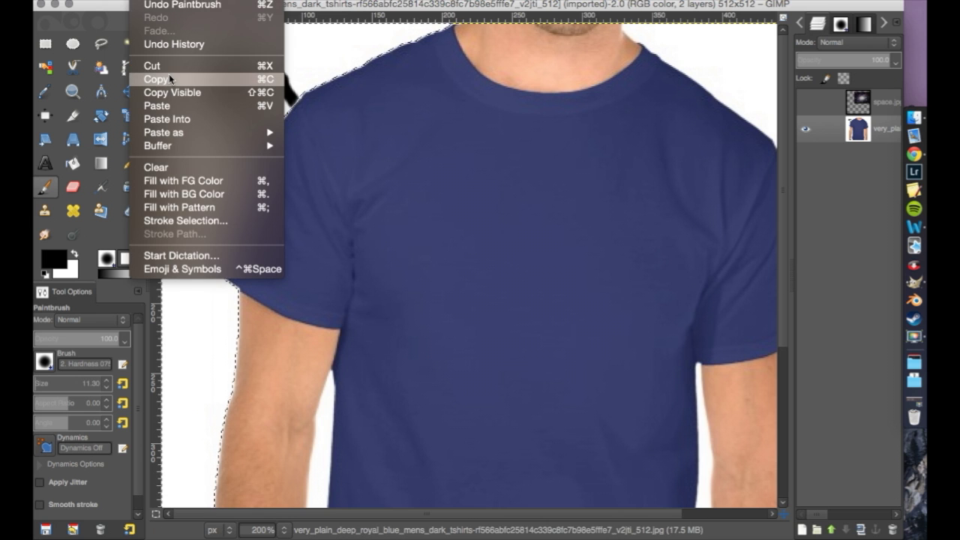
left_click(156, 5)
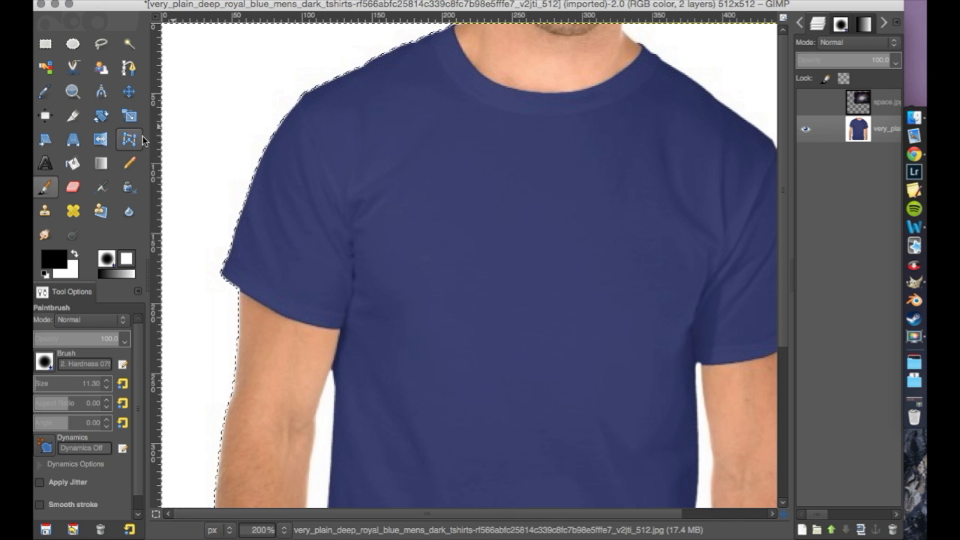
Erase the selected white background on the photo's left side, raising the Eraser size from a small brush to 206.98.
left_click(72, 186)
mouse_move(267, 105)
left_mouse_down()
mouse_move(188, 166)
mouse_move(247, 136)
mouse_move(266, 112)
mouse_move(259, 129)
mouse_move(304, 133)
mouse_move(300, 75)
mouse_move(286, 175)
mouse_move(262, 94)
mouse_move(270, 199)
mouse_move(296, 51)
mouse_move(328, 96)
mouse_move(175, 129)
mouse_move(214, 123)
left_mouse_up()
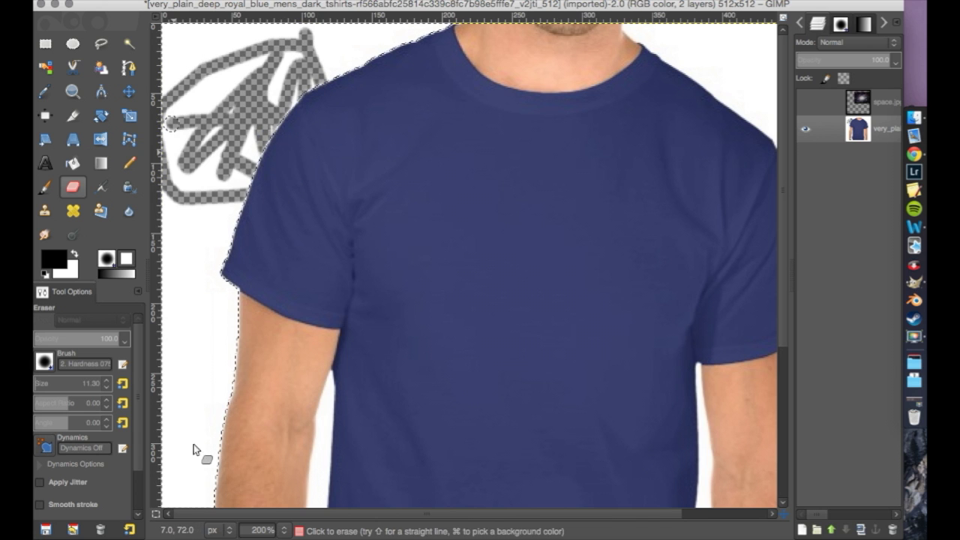
left_click(283, 531)
left_click(275, 468)
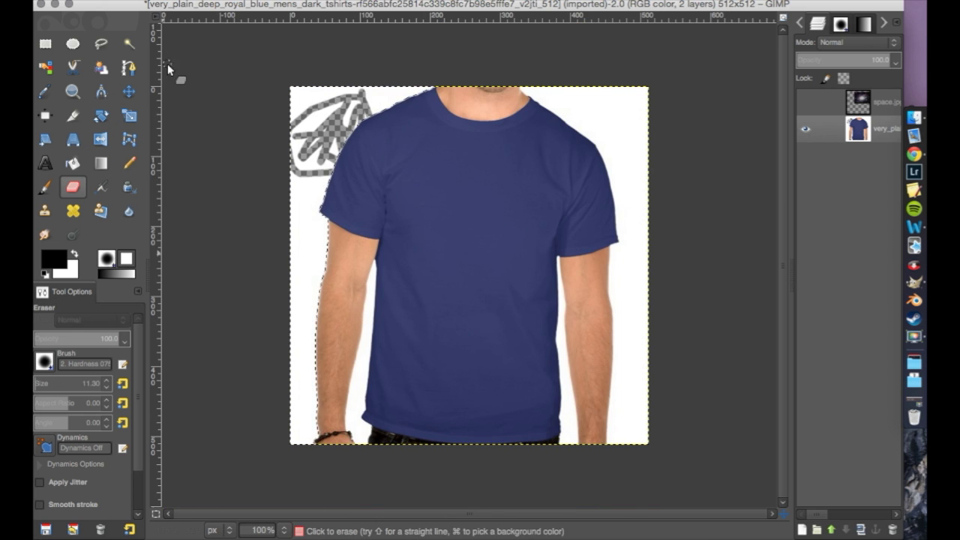
left_click(47, 375)
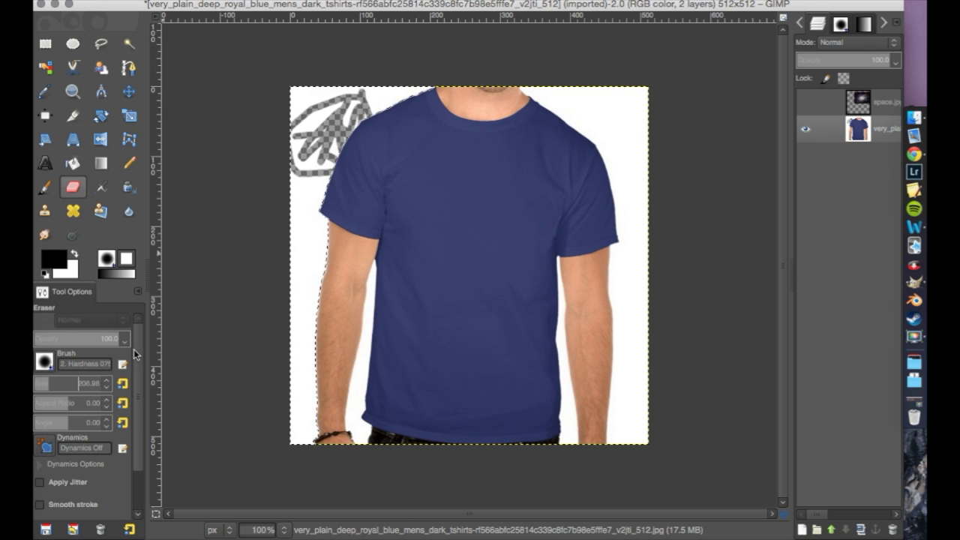
mouse_move(271, 180)
left_mouse_down()
mouse_move(351, 93)
mouse_move(300, 353)
mouse_move(311, 432)
left_mouse_up()
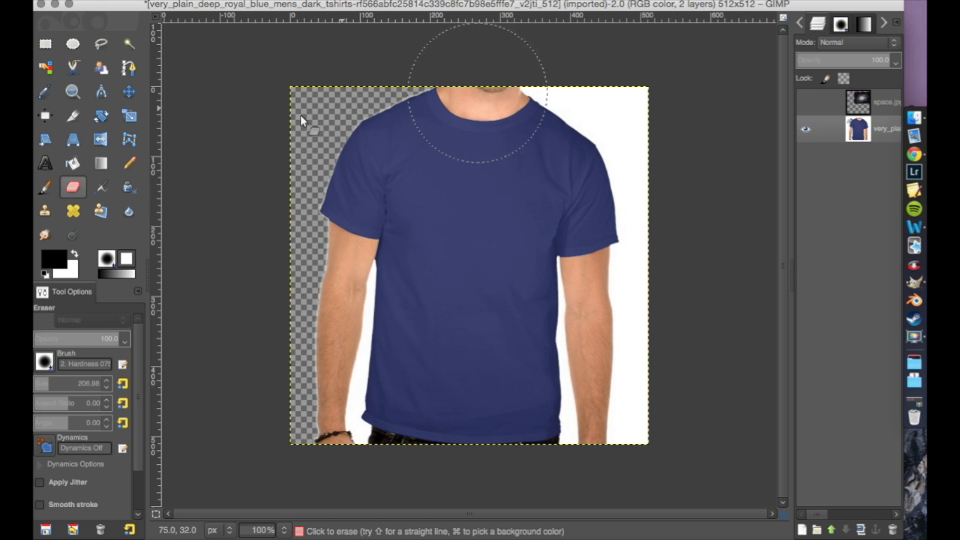
Fuzzy-select the white gap between the shirt and the arm on the photo's left side, and erase it.
left_click(130, 45)
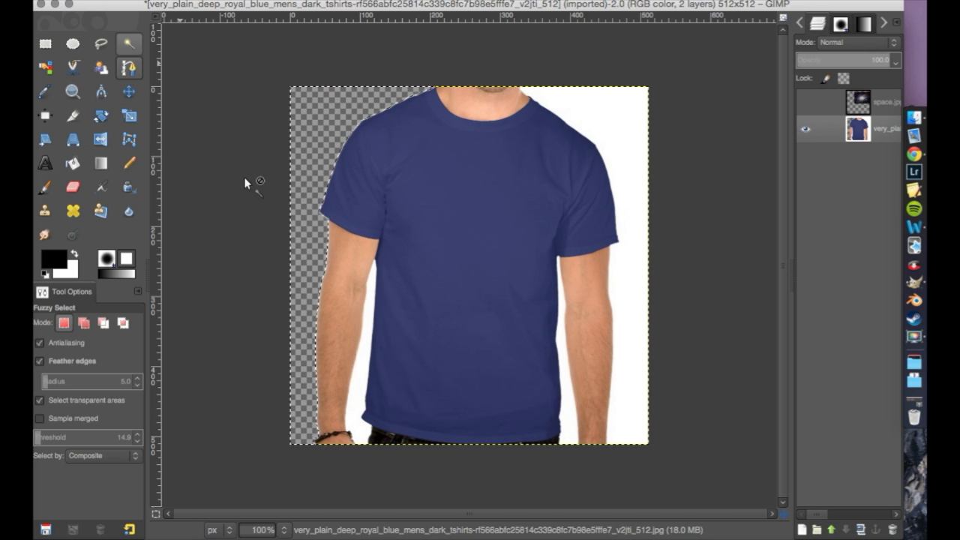
left_click(369, 300)
left_click(72, 187)
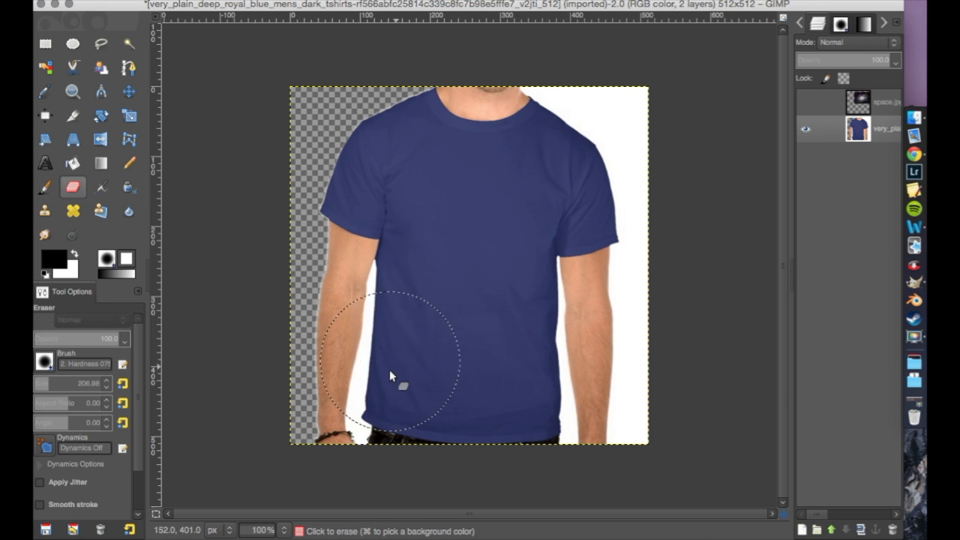
left_click_drag(392, 377, 379, 250)
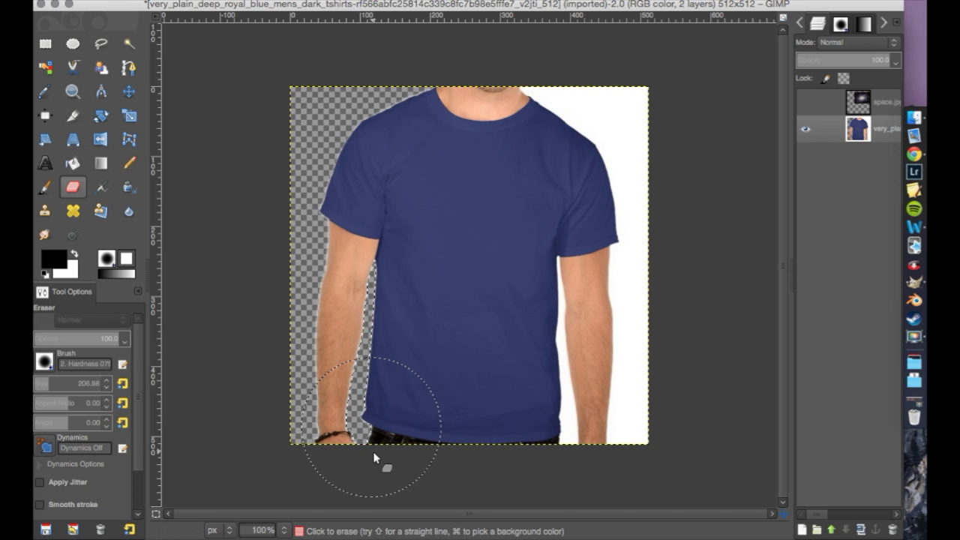
Select the entire blue T-shirt with Fuzzy Select, raising the threshold to 77.8.
left_click(129, 43)
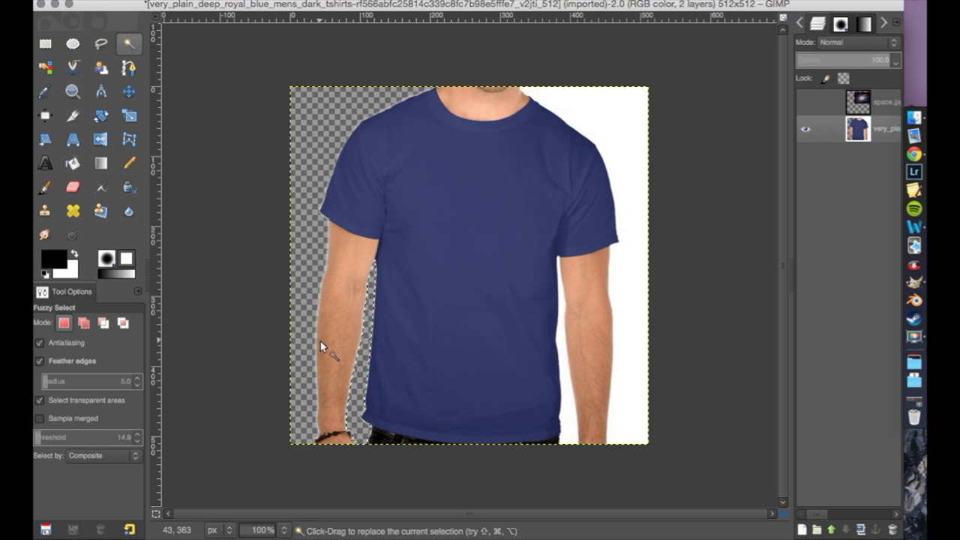
left_click(284, 529)
left_click(276, 453)
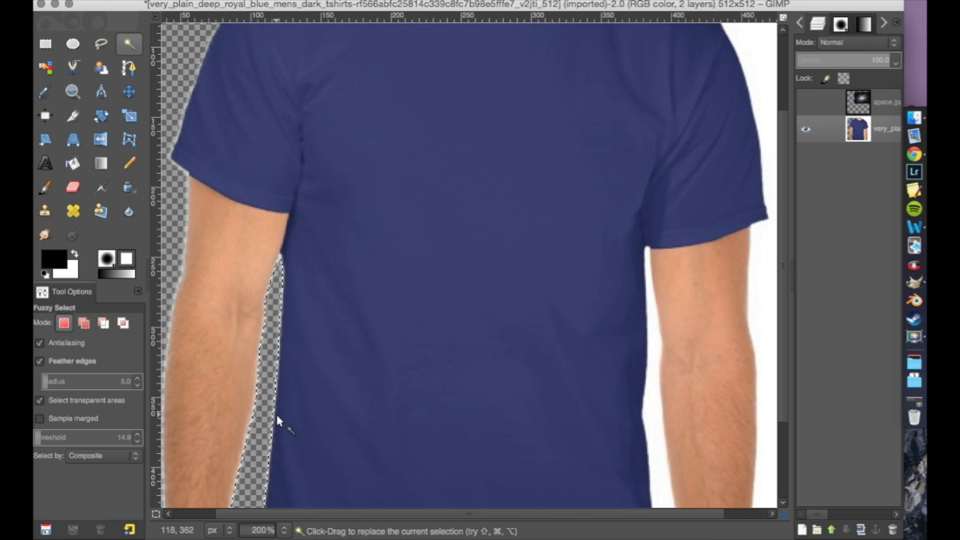
scroll(277, 417, "left", 2)
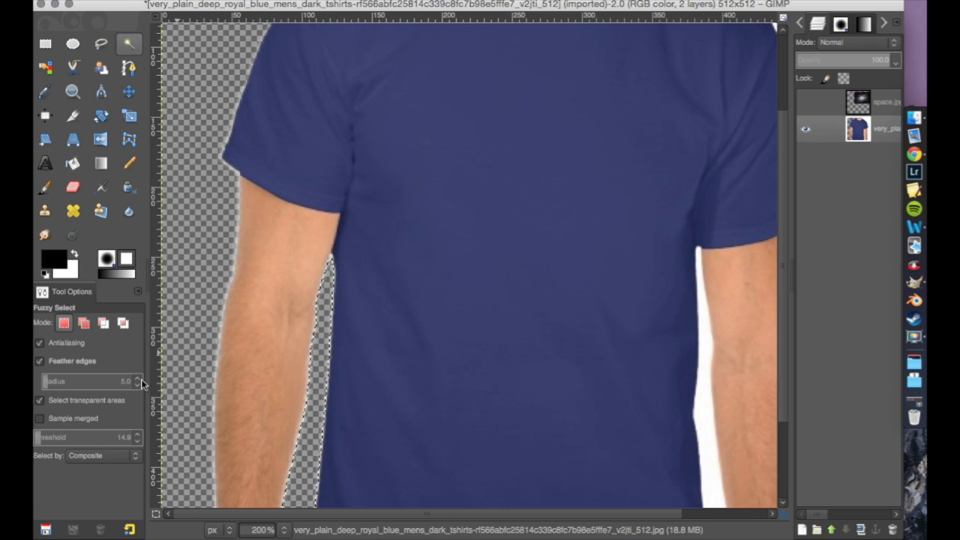
left_click(471, 212)
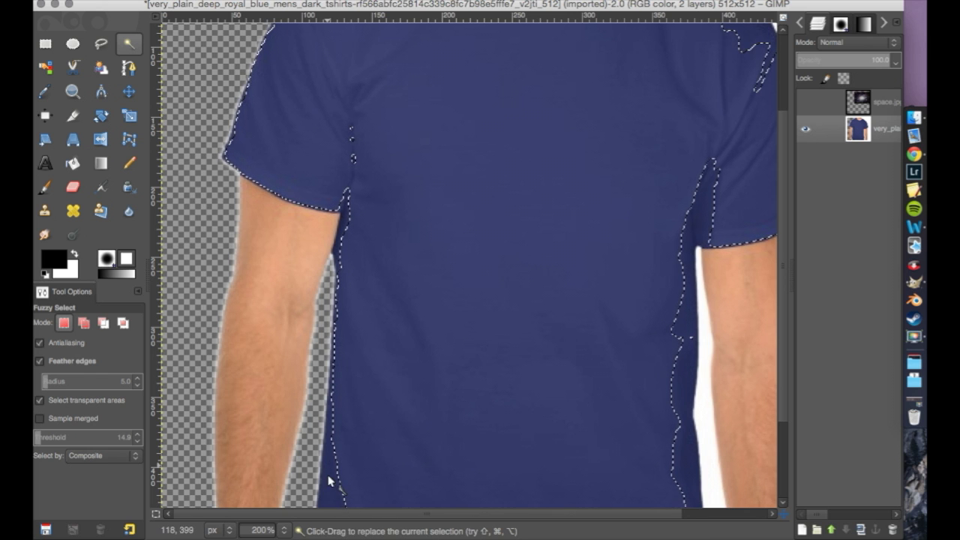
left_click_drag(50, 430, 68, 435)
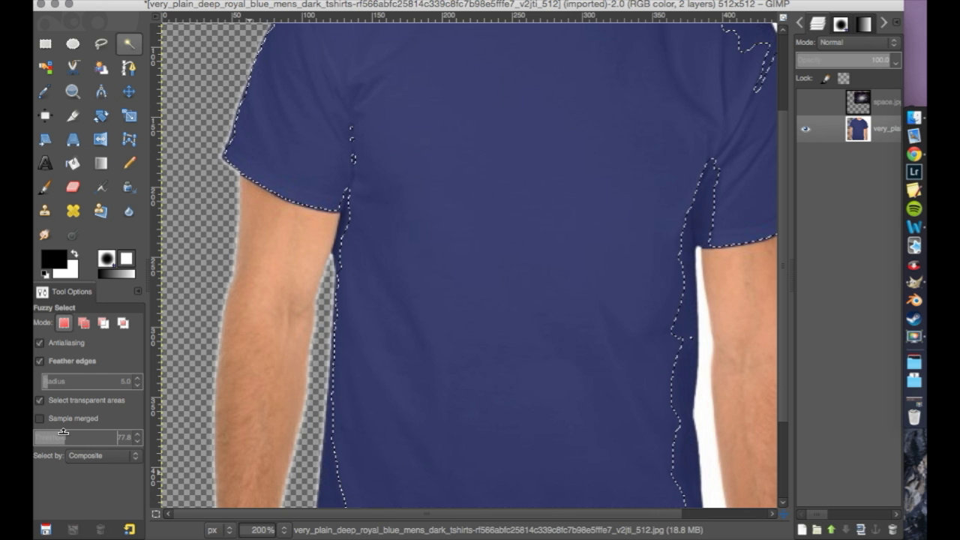
left_click(446, 319)
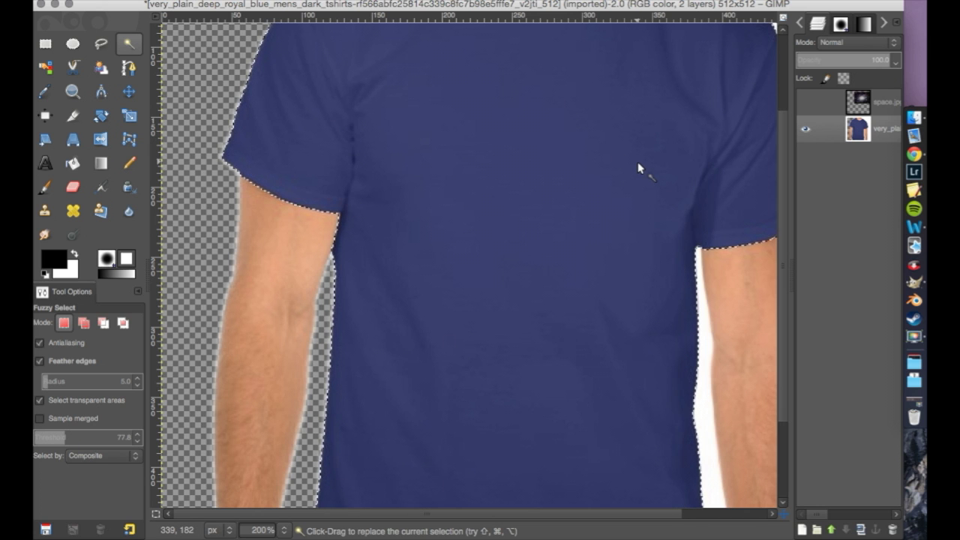
scroll(495, 180, "up", 5)
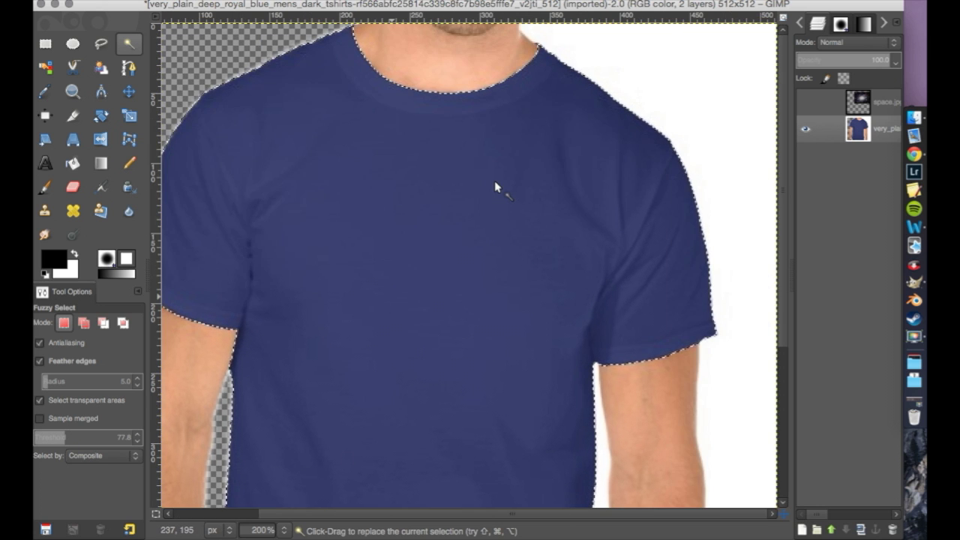
Clear the selection around the T-shirt, and undo the deselection.
scroll(495, 180, "down", 5)
scroll(495, 180, "up", 5)
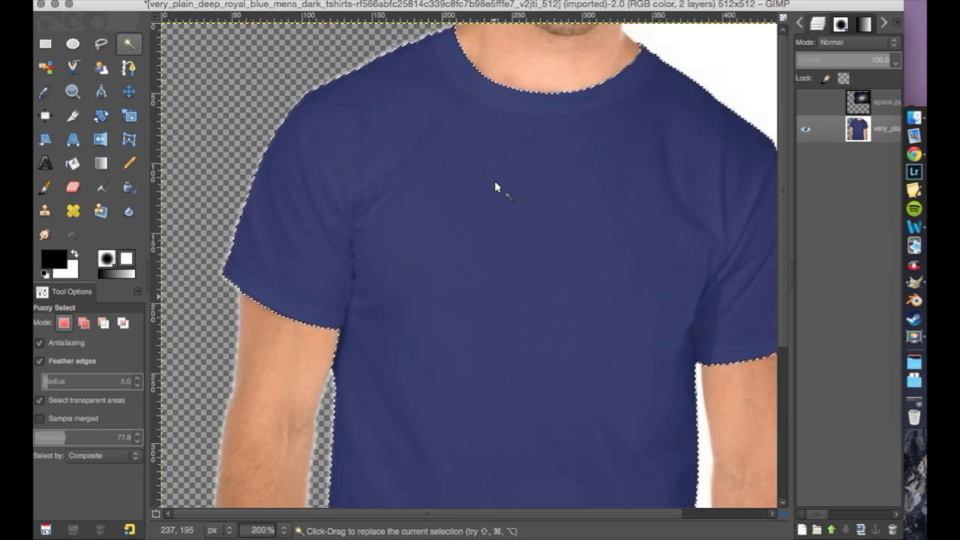
scroll(494, 180, "down", 5)
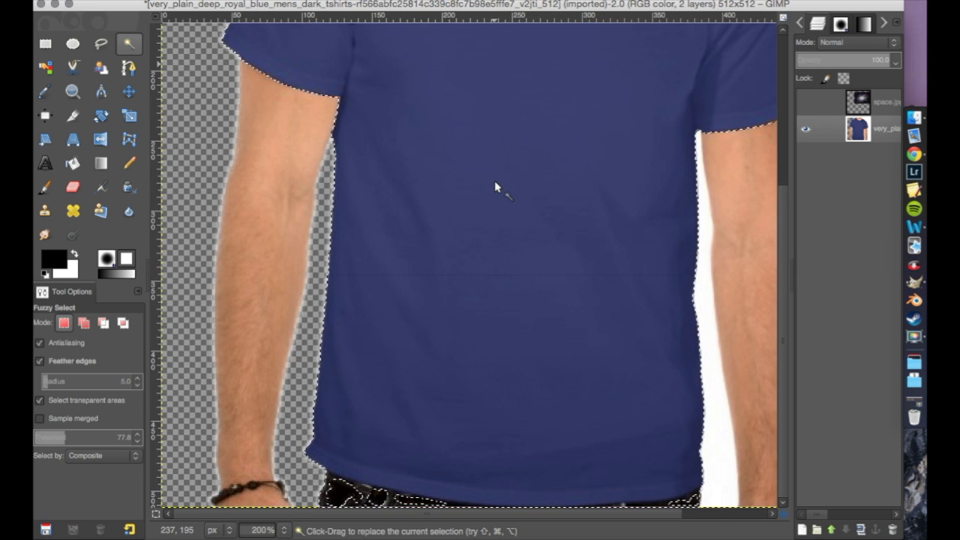
scroll(450, 275, "up", 5)
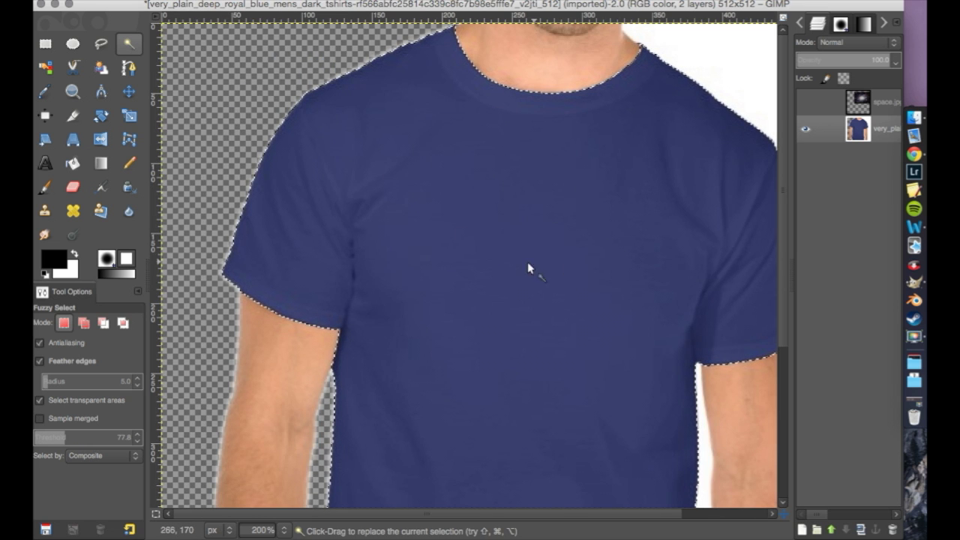
left_click(181, 0)
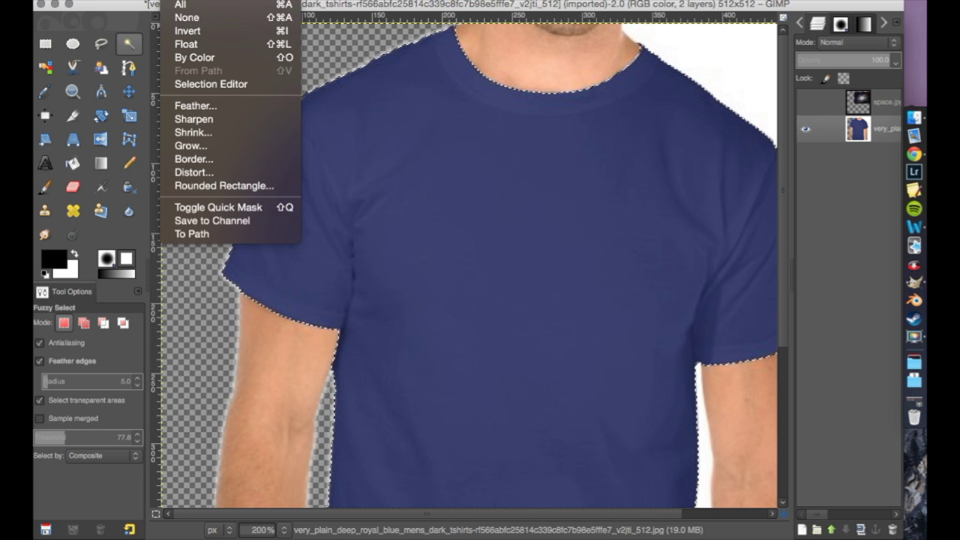
left_click(188, 18)
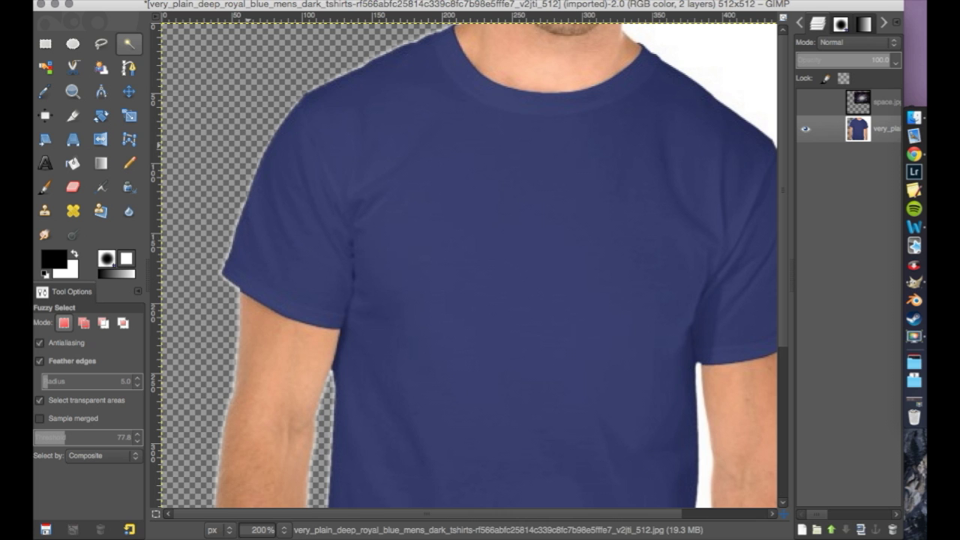
key("ctrl+z")
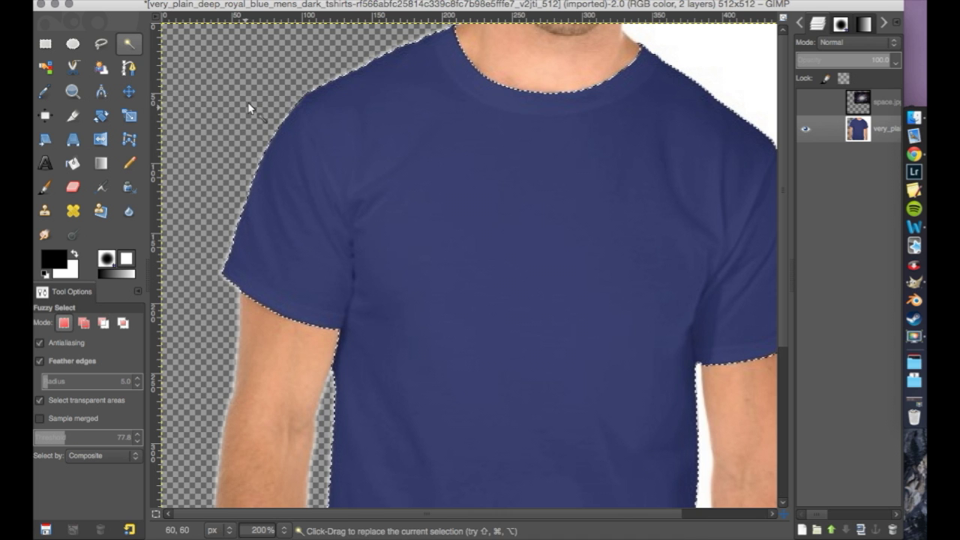
left_click(180, 2)
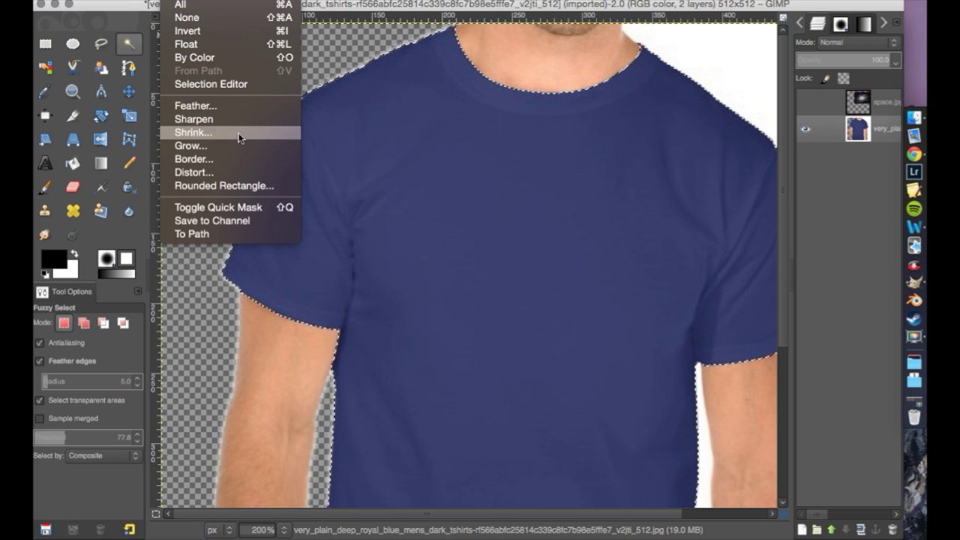
left_click(344, 49)
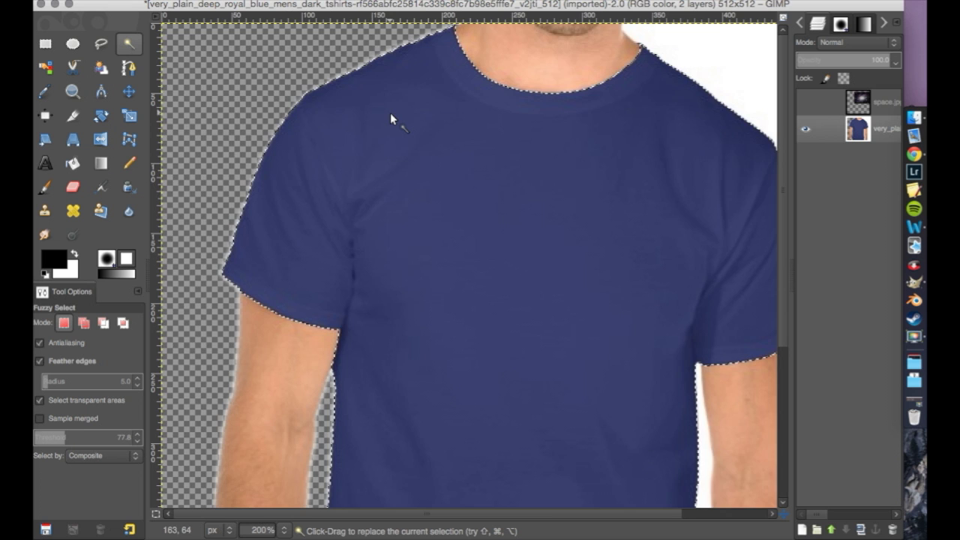
Fuzzy-select the white background beside the shoulder and arm on the photo's right side.
scroll(390, 113, "down", 5)
scroll(390, 113, "up", 5)
scroll(405, 105, "right", 3)
left_click(630, 54)
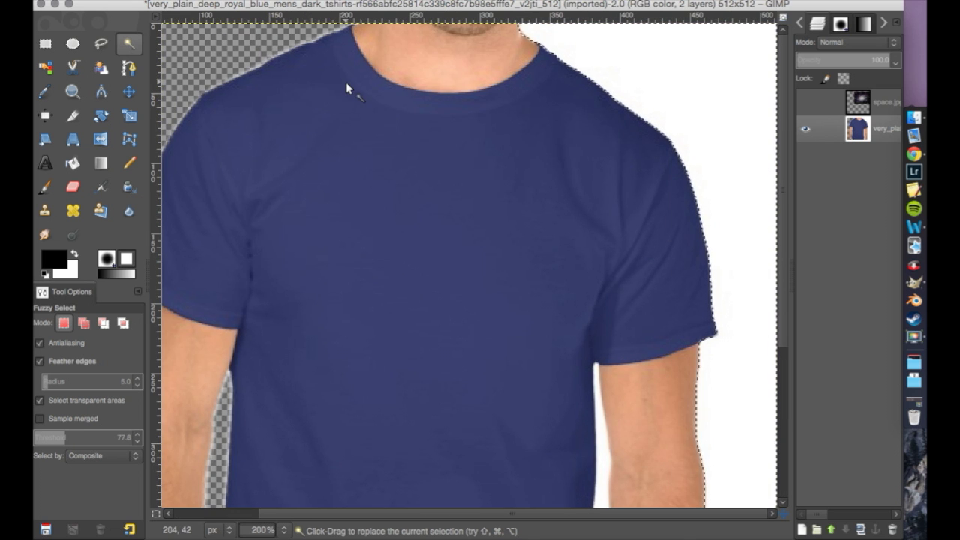
Examine the erased edge along the sleeve and arm on the photo's left side at 800% zoom.
scroll(345, 82, "left", 3)
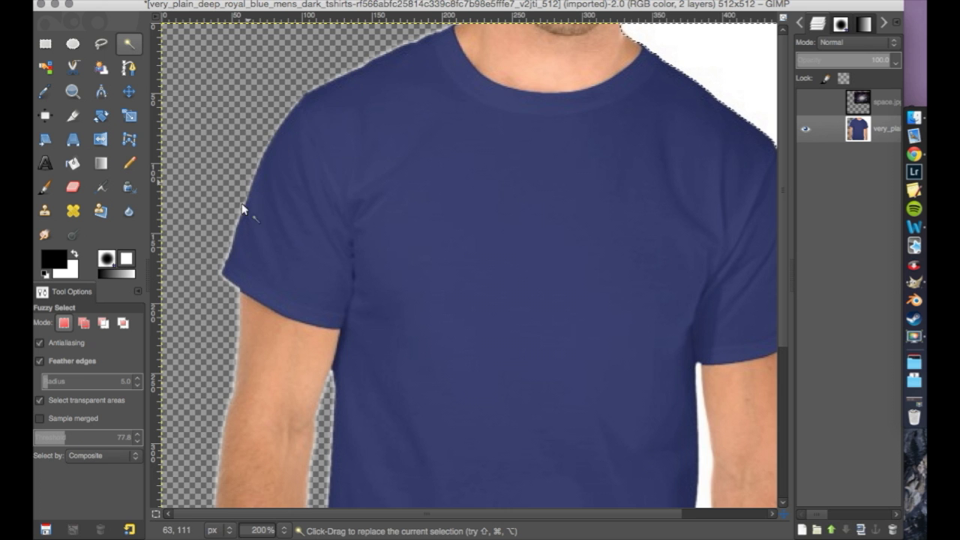
scroll(317, 257, "right", 3)
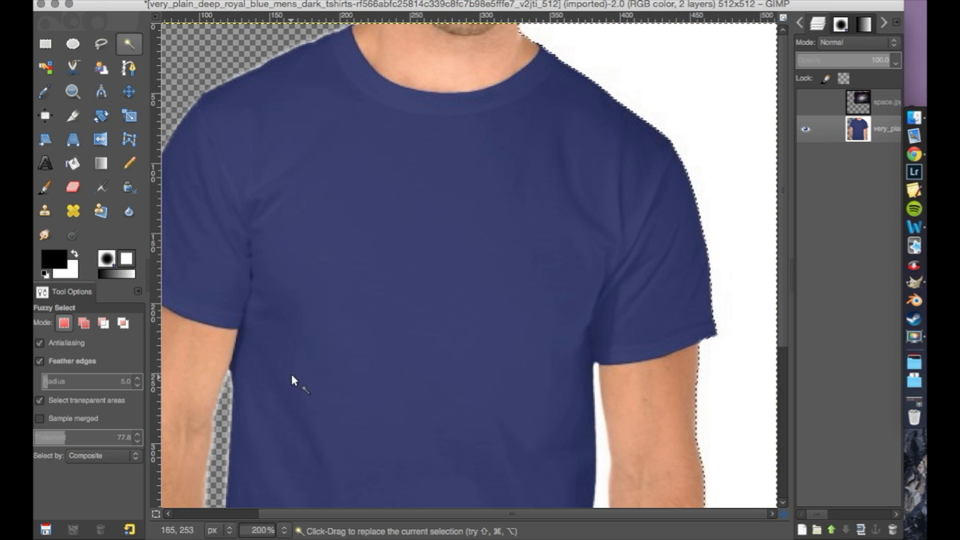
scroll(291, 382, "left", 3)
left_click(285, 530)
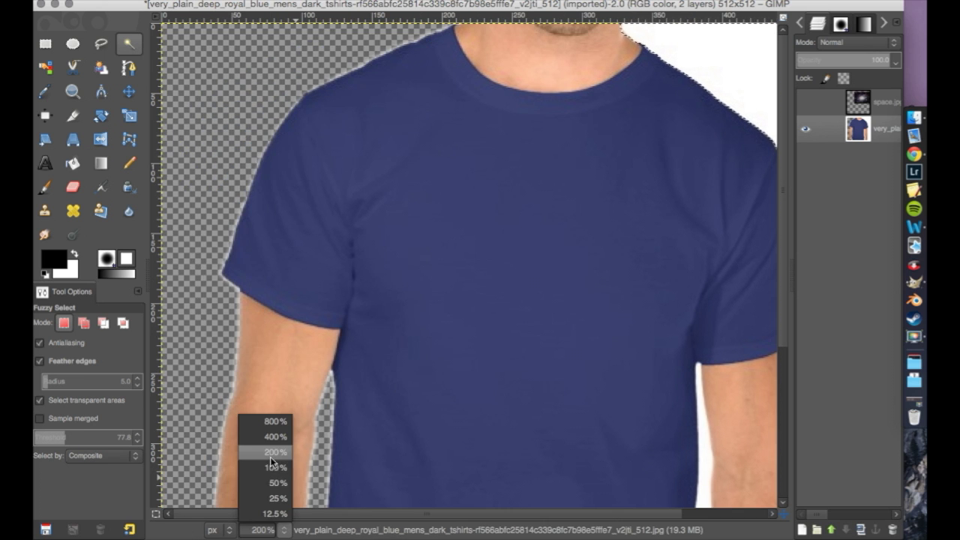
left_click(274, 459)
left_click(285, 530)
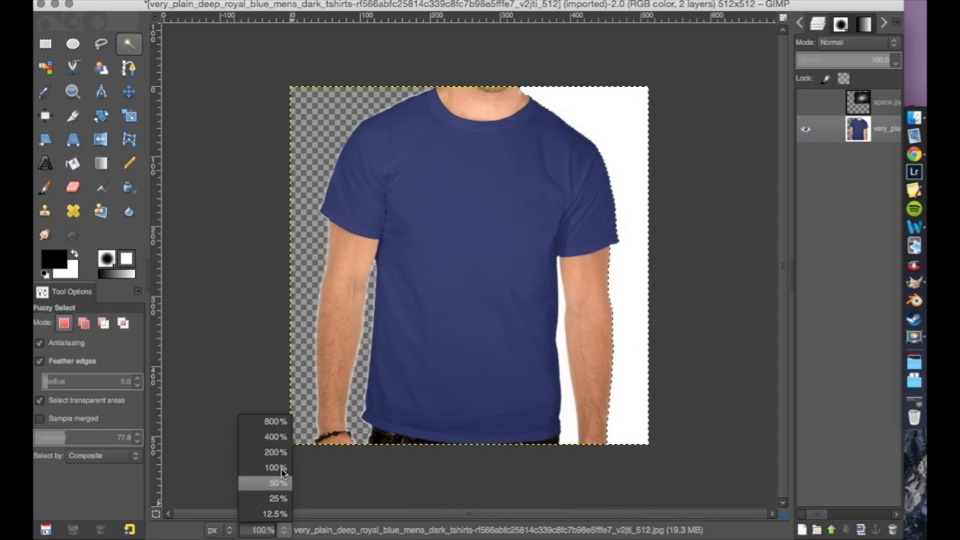
left_click(272, 418)
scroll(394, 347, "left", 15)
scroll(393, 343, "up", 5)
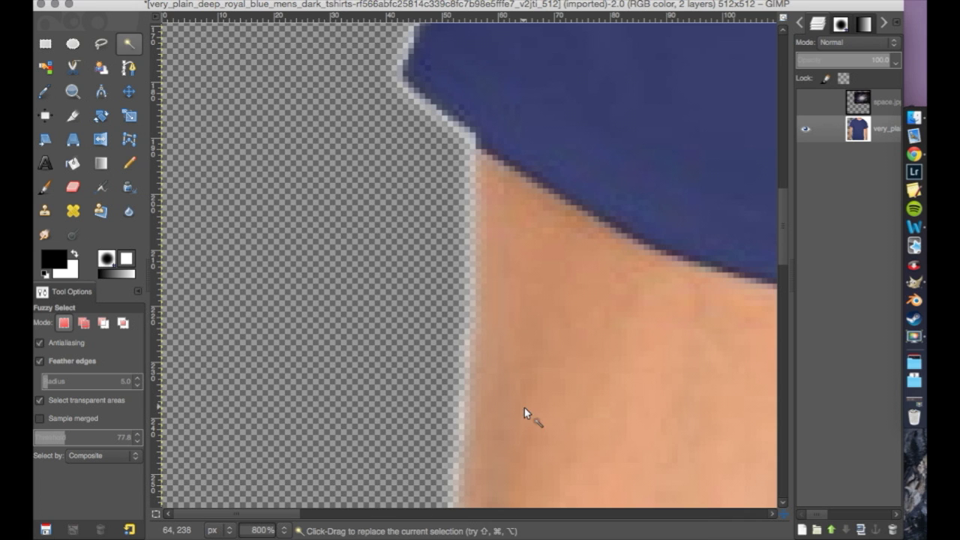
left_click(285, 529)
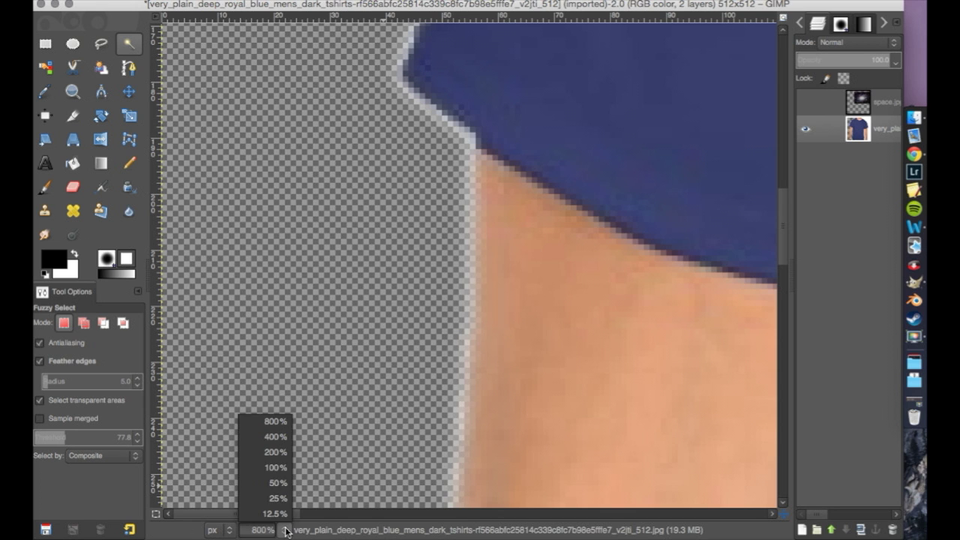
left_click(270, 470)
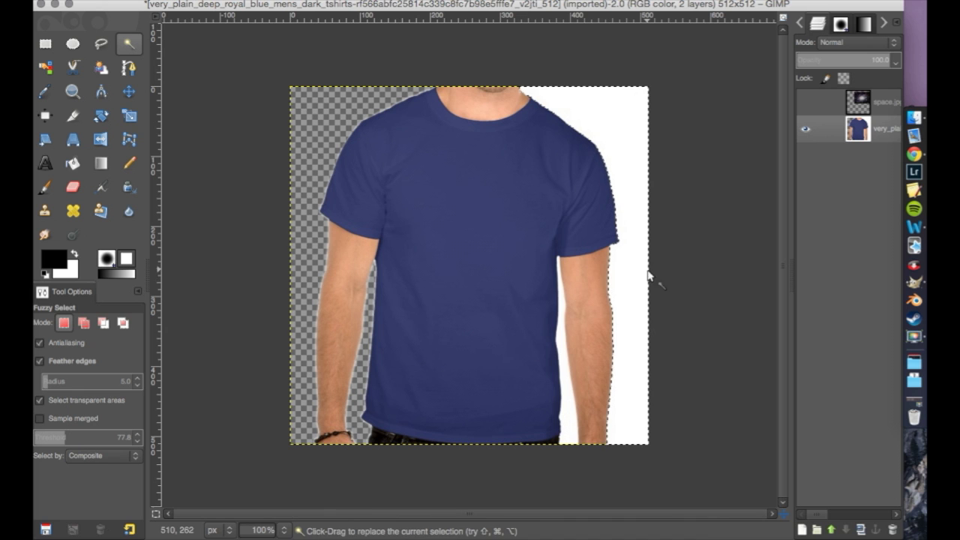
Erase the selected white background beside the sleeve and arm on the photo's right side with the Eraser at size 206.98.
left_click(281, 530)
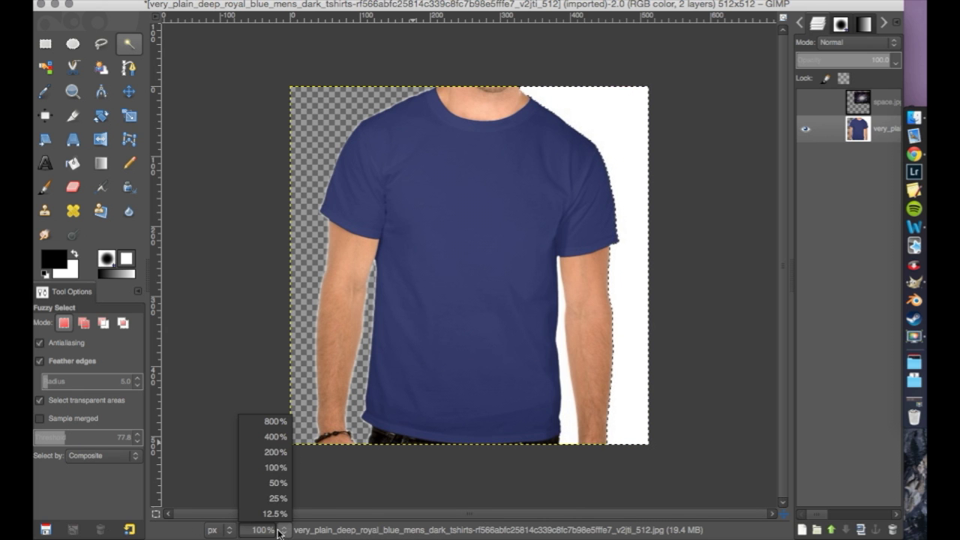
left_click(273, 438)
scroll(423, 377, "right", 10)
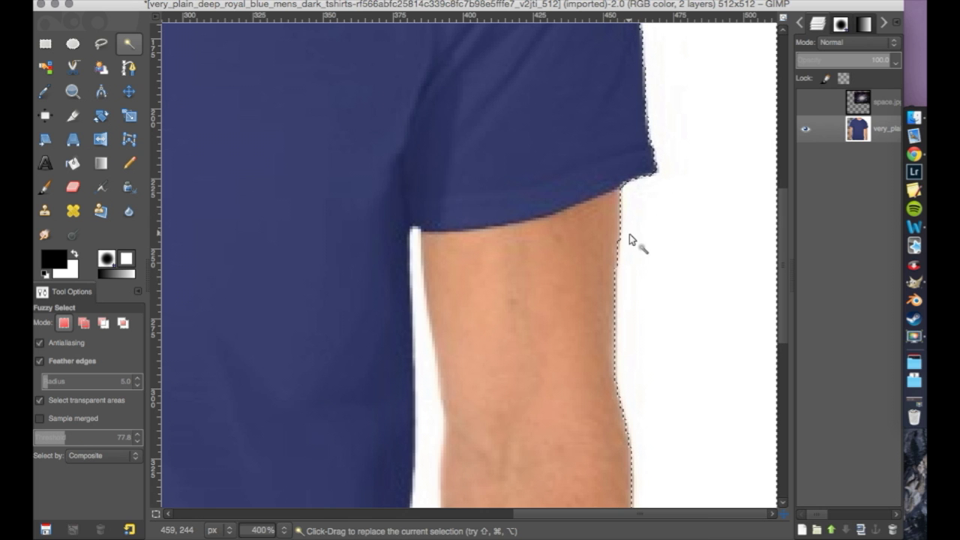
key("super+shift+a")
left_click(73, 187)
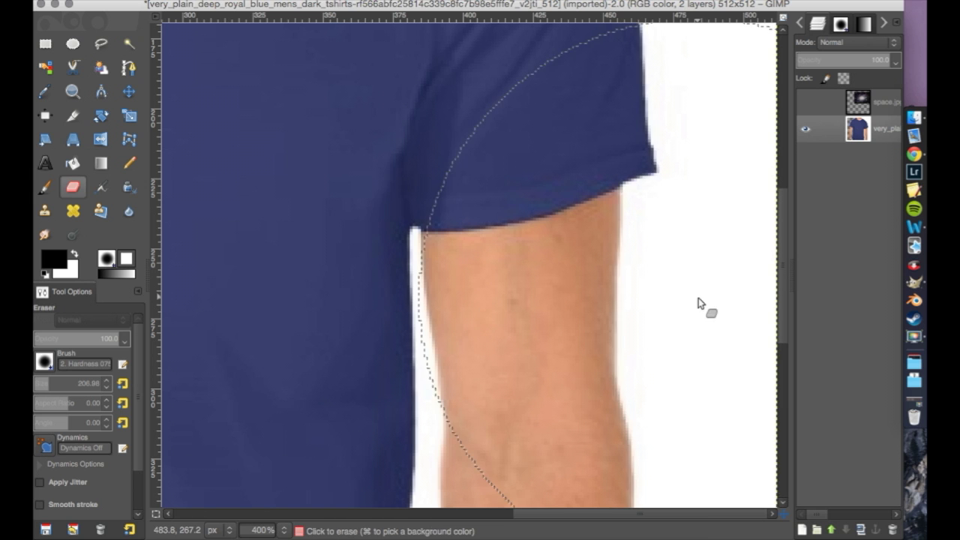
left_click(649, 274)
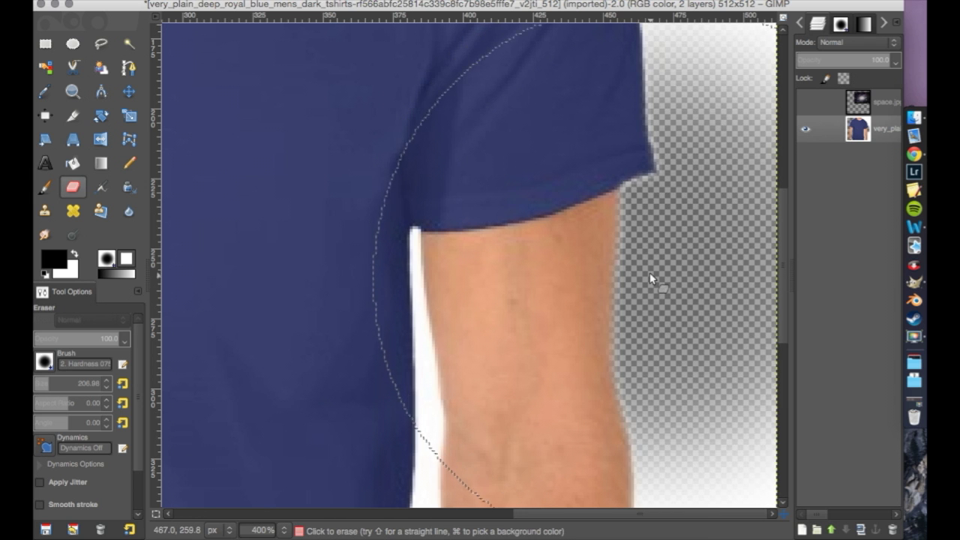
scroll(649, 279, "down", 5)
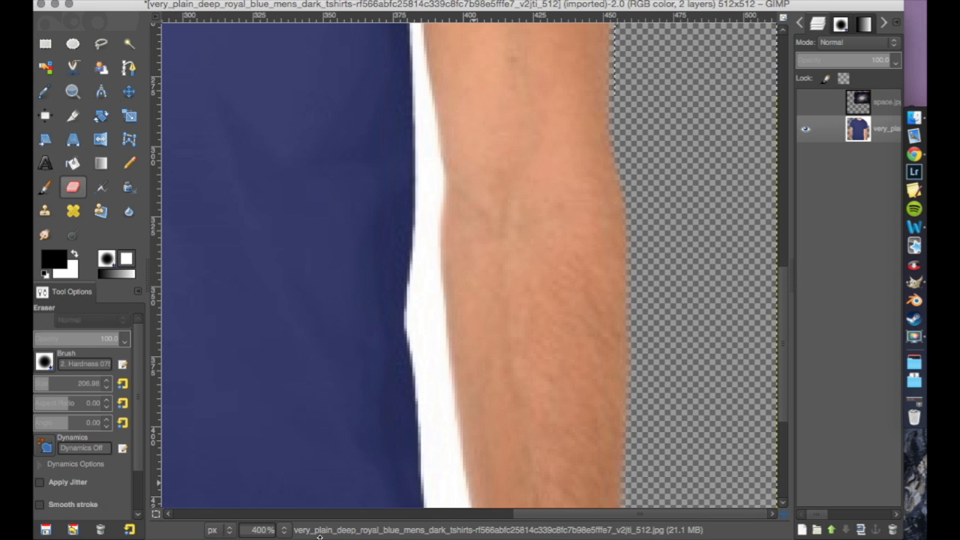
Erase the remaining selected white background on the photo's right side, from the neck and shoulder down to the bottom edge.
left_click(284, 529)
left_click(275, 472)
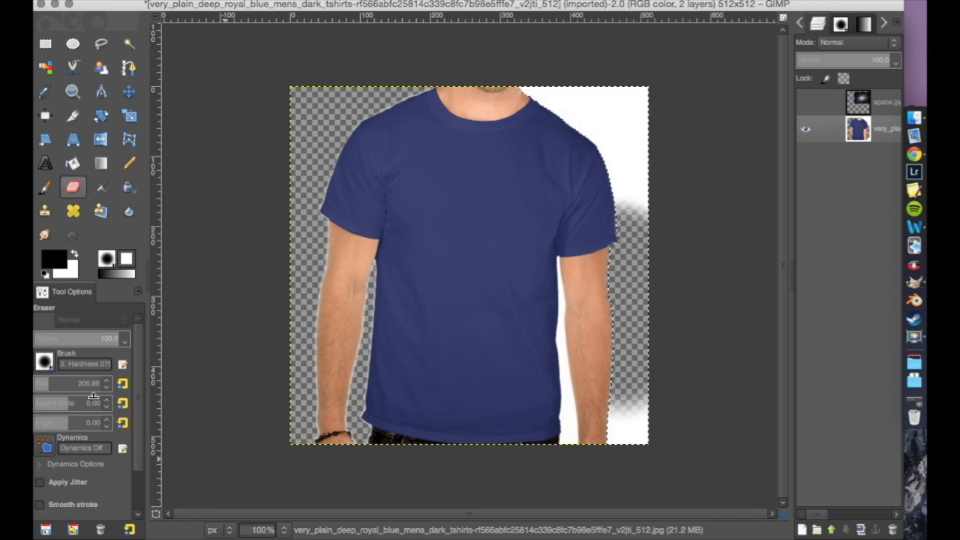
left_click(129, 43)
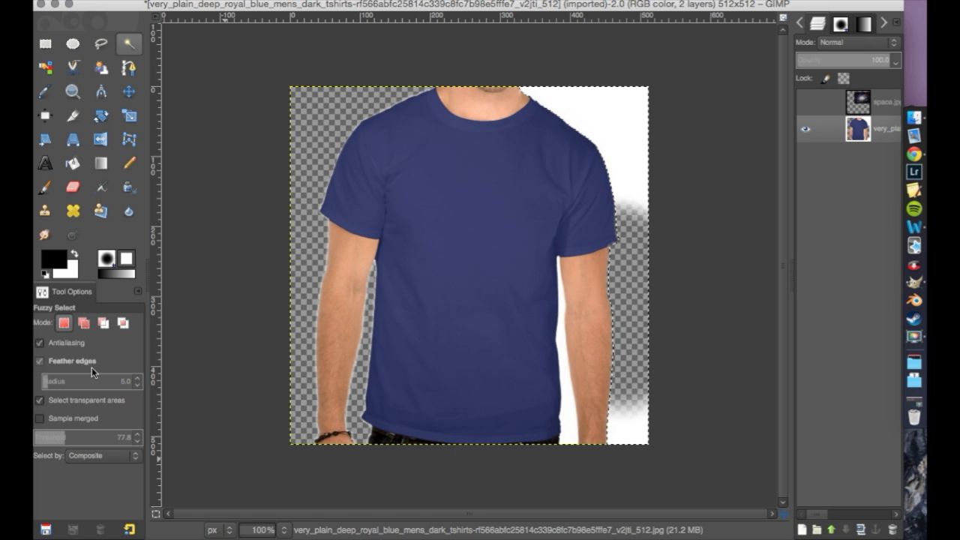
left_click(72, 187)
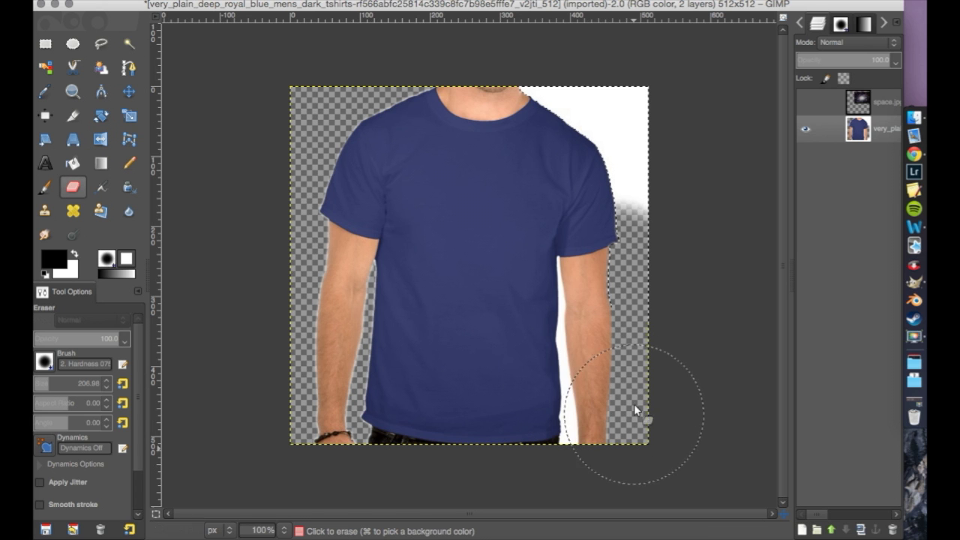
mouse_move(634, 403)
left_mouse_down()
mouse_move(653, 44)
mouse_move(548, 93)
left_mouse_up()
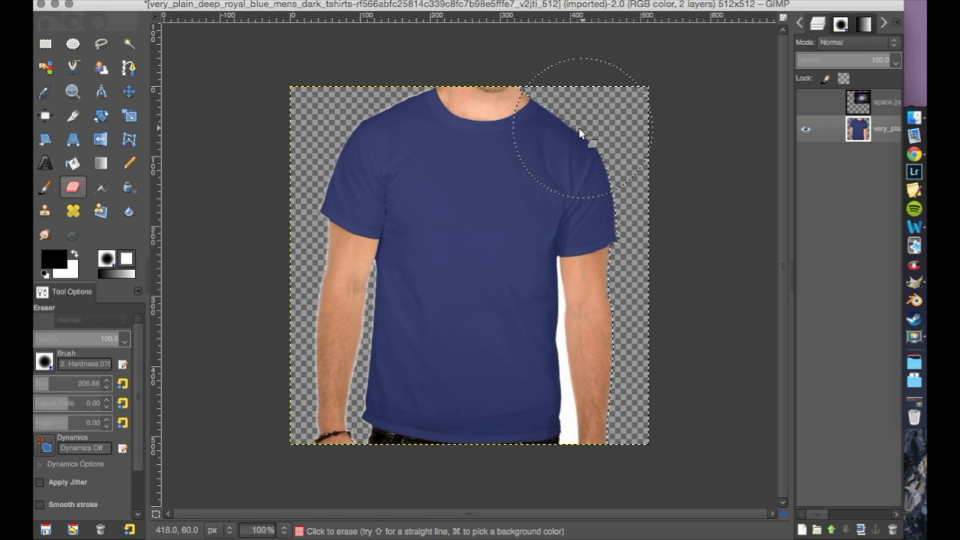
mouse_move(580, 134)
left_mouse_down()
mouse_move(642, 236)
mouse_move(638, 422)
left_mouse_up()
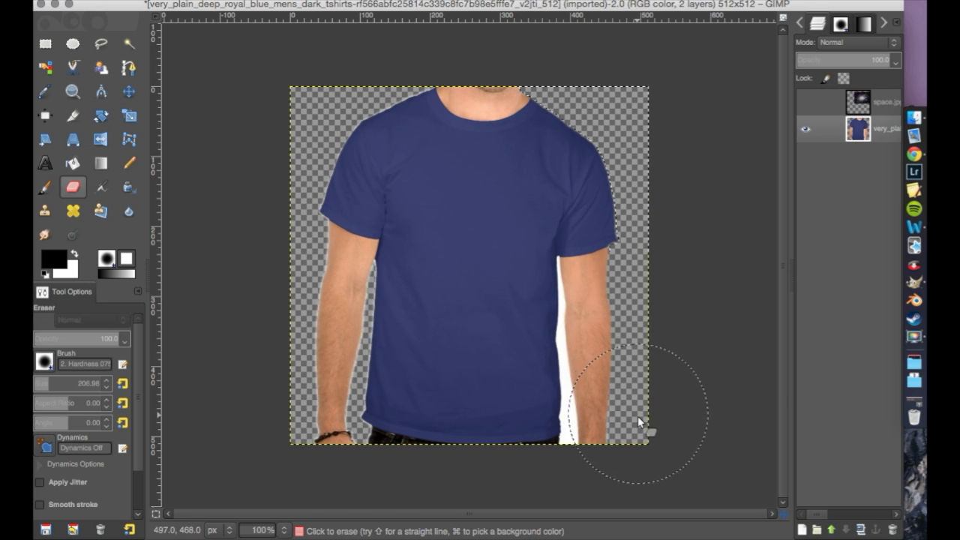
Fuzzy-select the cleared background on the photo's left side and erase its leftover white edge with the Eraser.
left_click(128, 44)
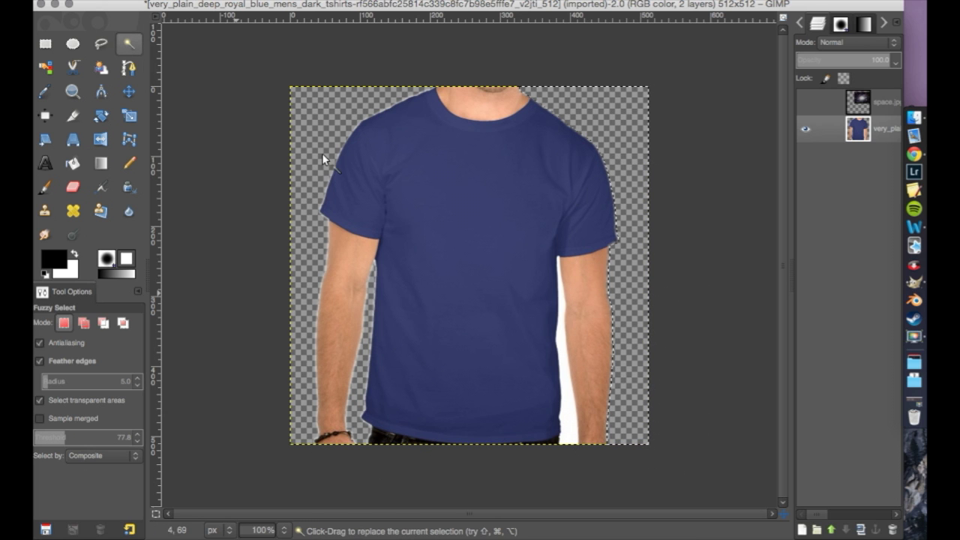
left_click(315, 150)
left_click(72, 187)
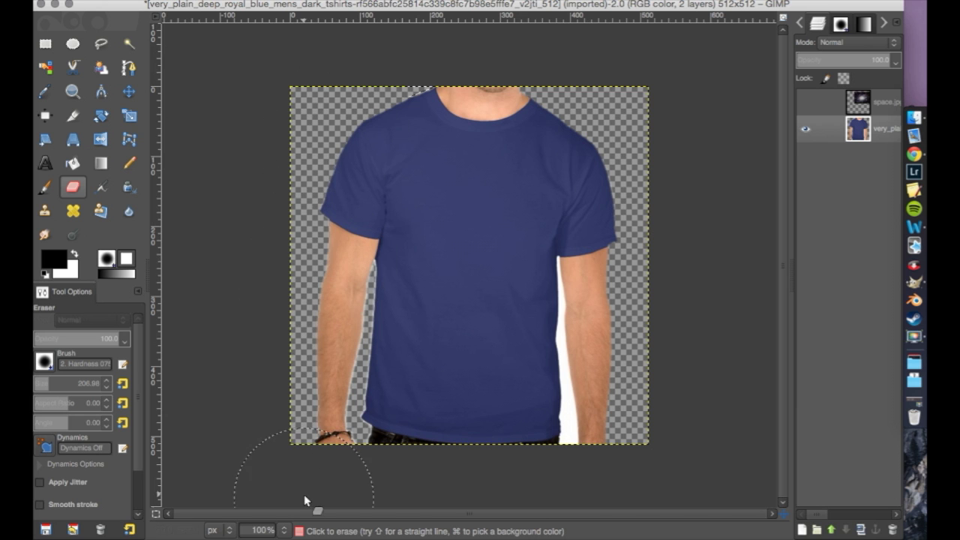
Fuzzy-select the white gap between the shirt and the arm on the photo's right side, and erase it.
left_click(128, 44)
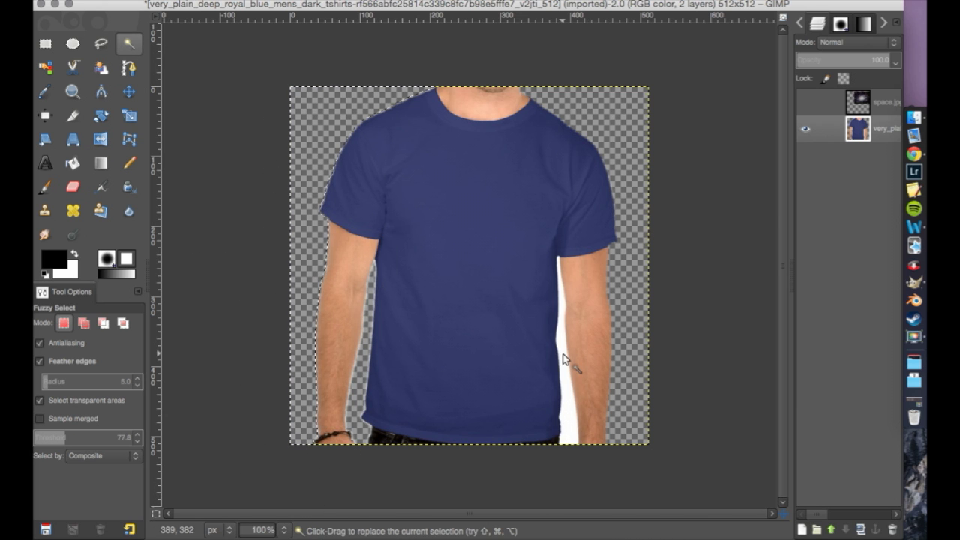
key("shift+e")
mouse_move(543, 390)
left_mouse_down()
mouse_move(536, 244)
mouse_move(576, 441)
mouse_move(568, 361)
mouse_move(570, 439)
left_mouse_up()
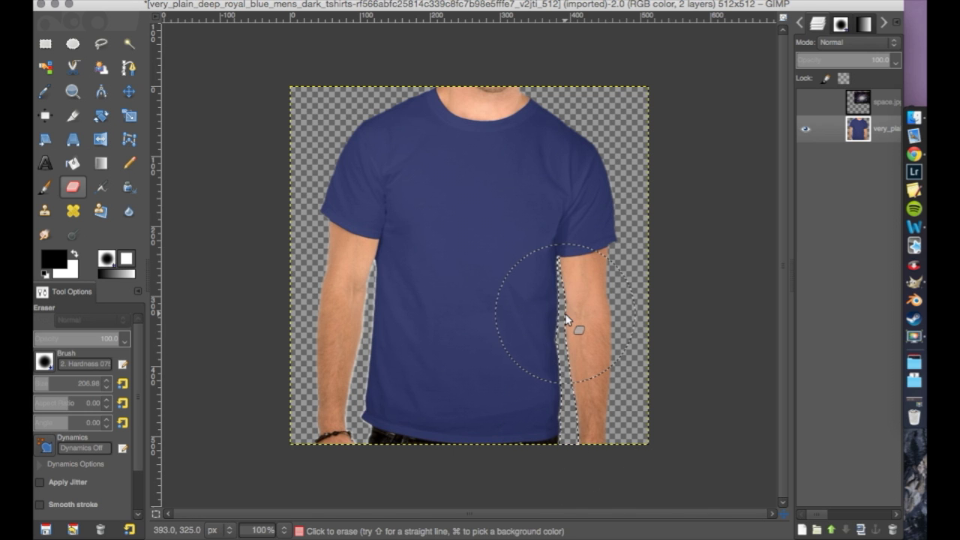
Fuzzy-select the gap between the shirt and the arm on the photo's left side again, and erase its leftover white fringe.
left_click(129, 43)
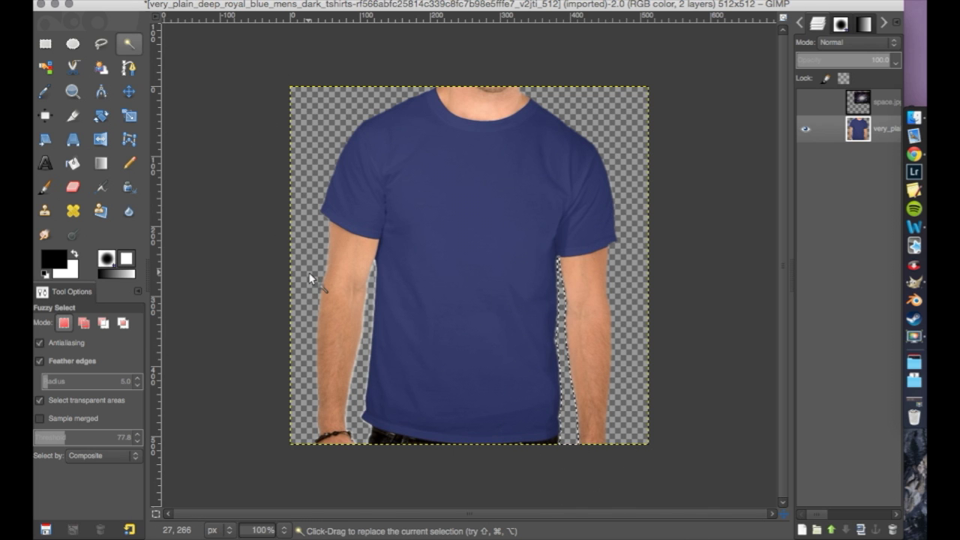
left_click(365, 330)
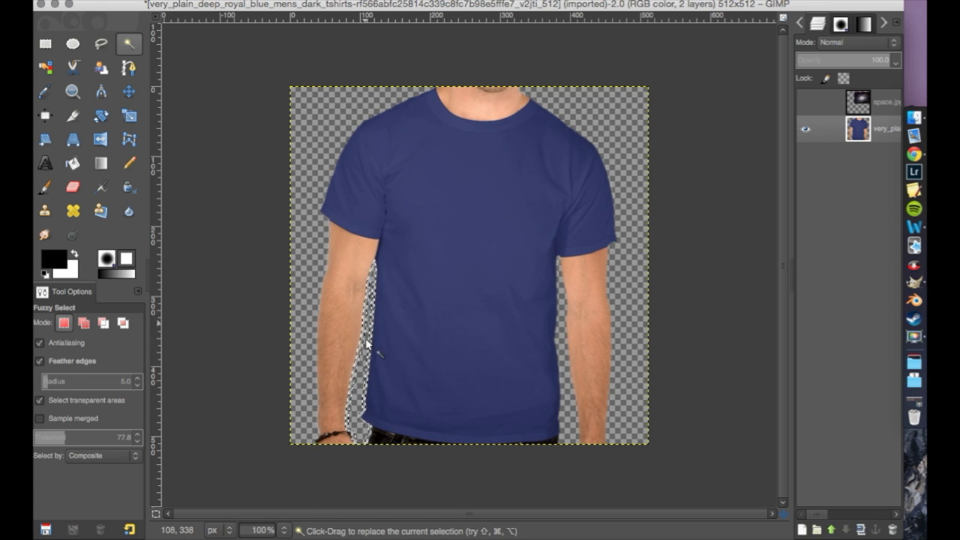
left_click(73, 186)
mouse_move(347, 365)
left_mouse_down()
mouse_move(347, 478)
mouse_move(356, 306)
mouse_move(356, 372)
mouse_move(395, 250)
left_mouse_up()
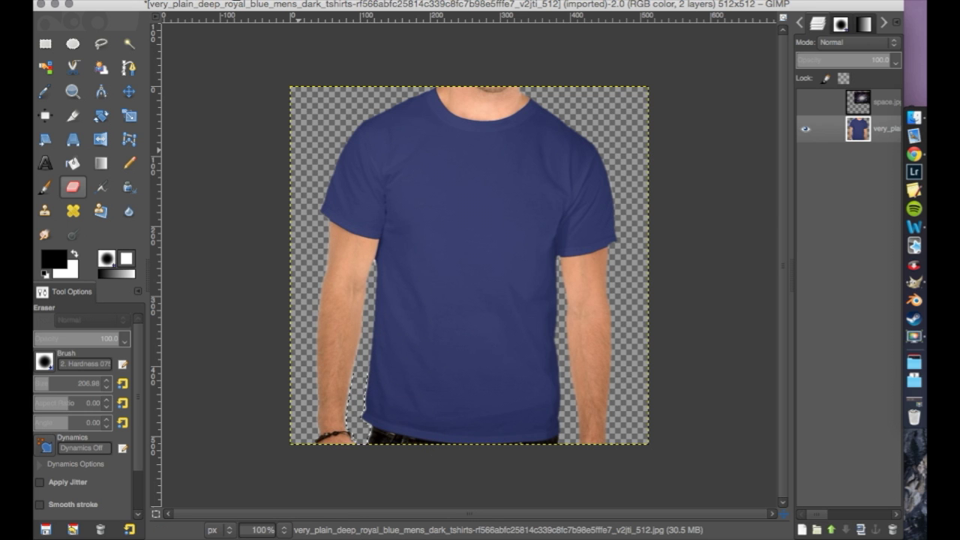
Deselect everything and make the space image layer visible above the T-shirt layer.
left_click(180, 0)
left_click(185, 18)
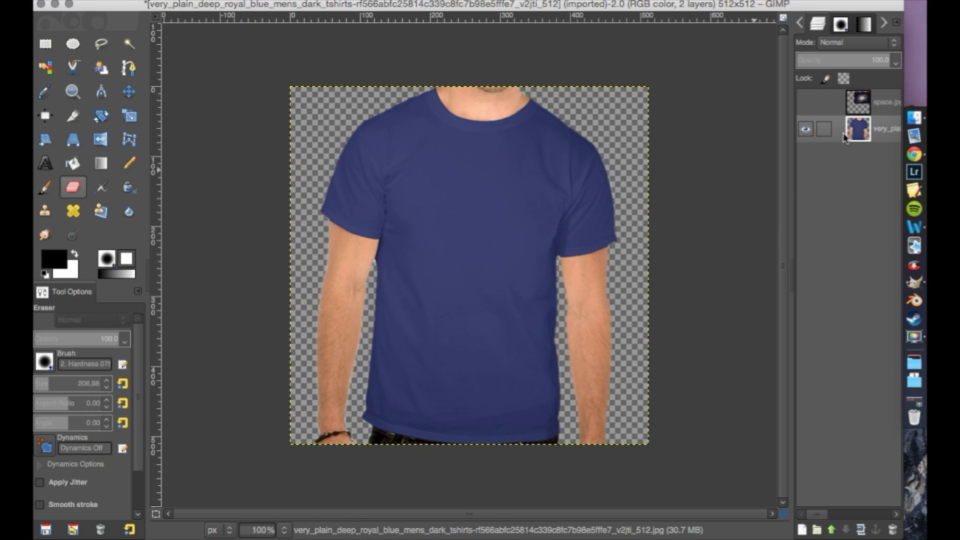
left_click(805, 102)
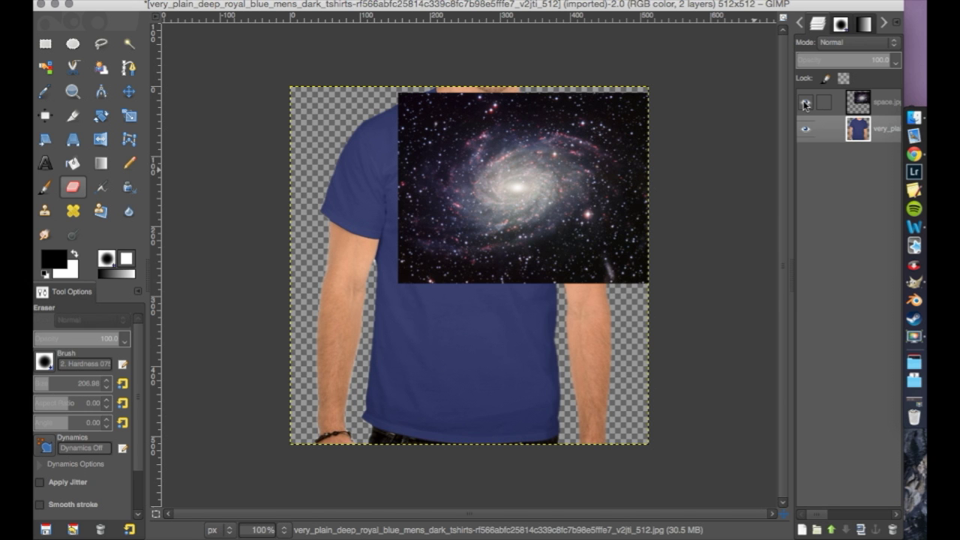
Select the space image layer and move it onto the middle of the shirt's chest.
left_click(874, 103)
key("m")
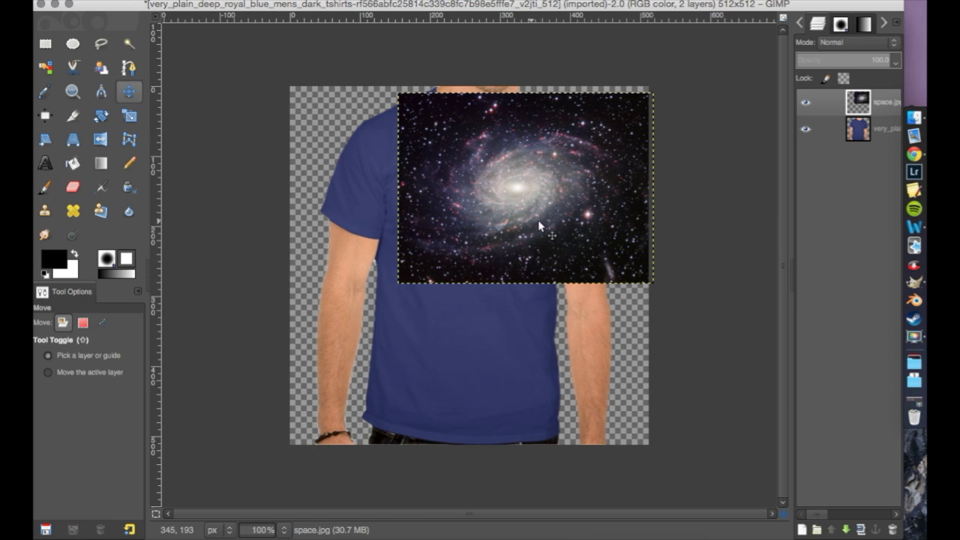
left_click_drag(550, 157, 500, 207)
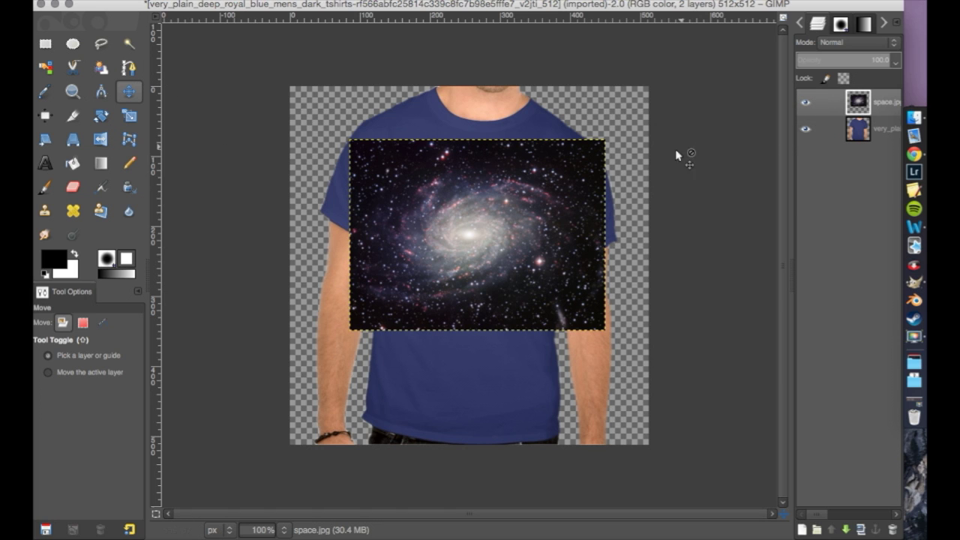
Lower the space layer's opacity to 45.9.
left_click(861, 108)
left_click(845, 57)
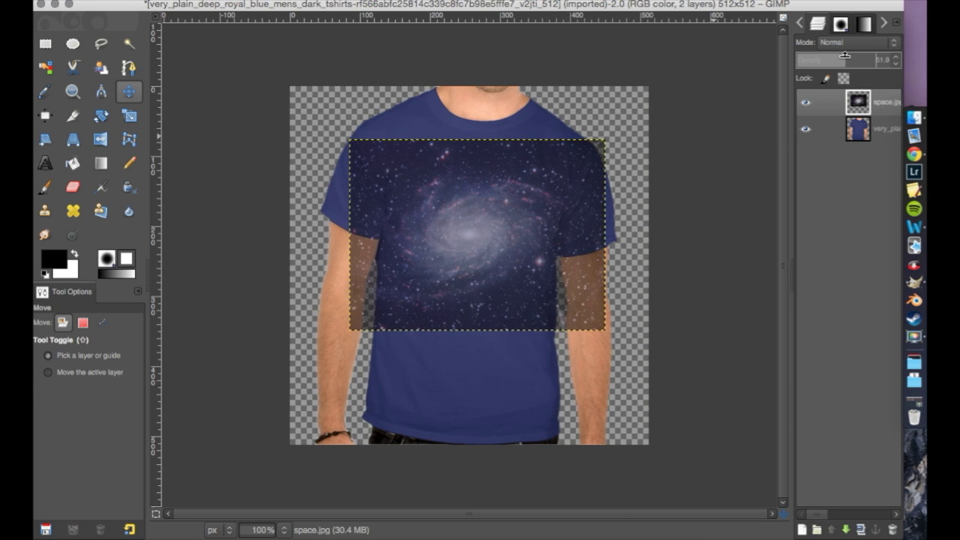
left_click_drag(839, 56, 839, 55)
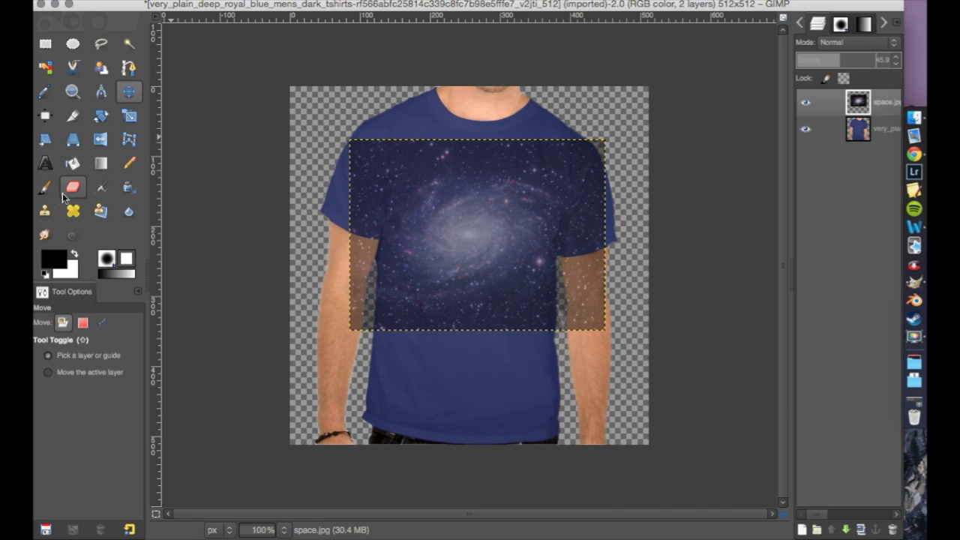
Scale the space image down from its upper-left corner and move the smaller image onto the centre of the chest.
left_click(129, 116)
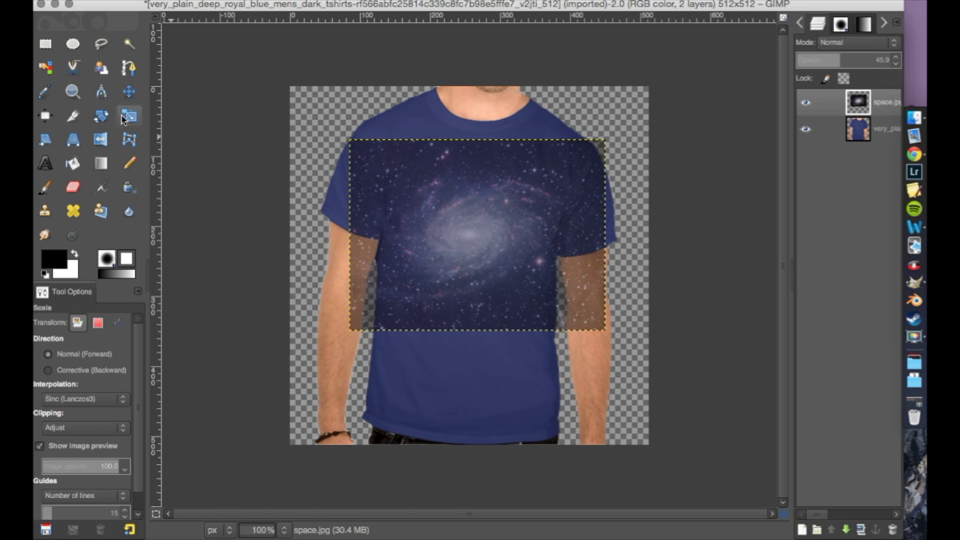
left_click(385, 217)
left_click_drag(350, 138, 397, 184)
left_click(777, 105)
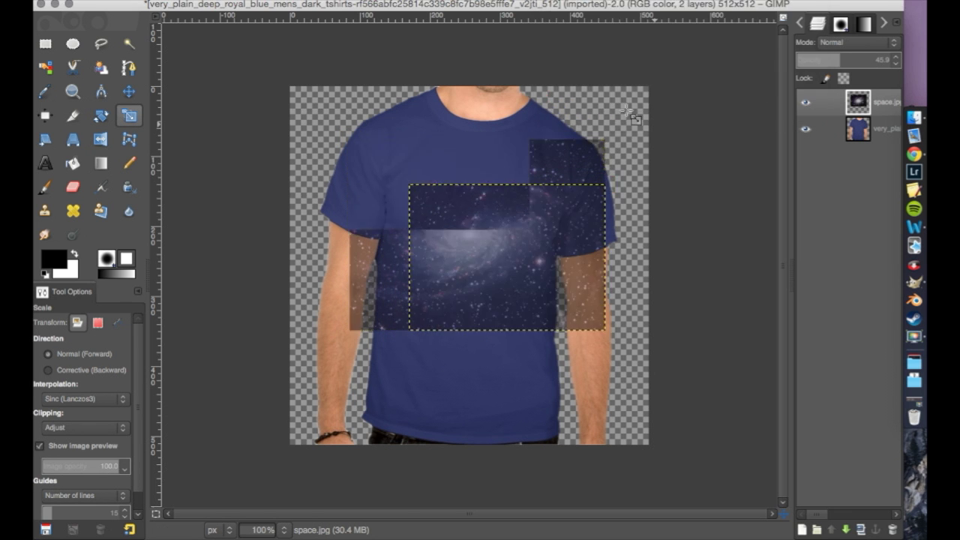
left_click(129, 91)
left_click_drag(500, 259, 474, 229)
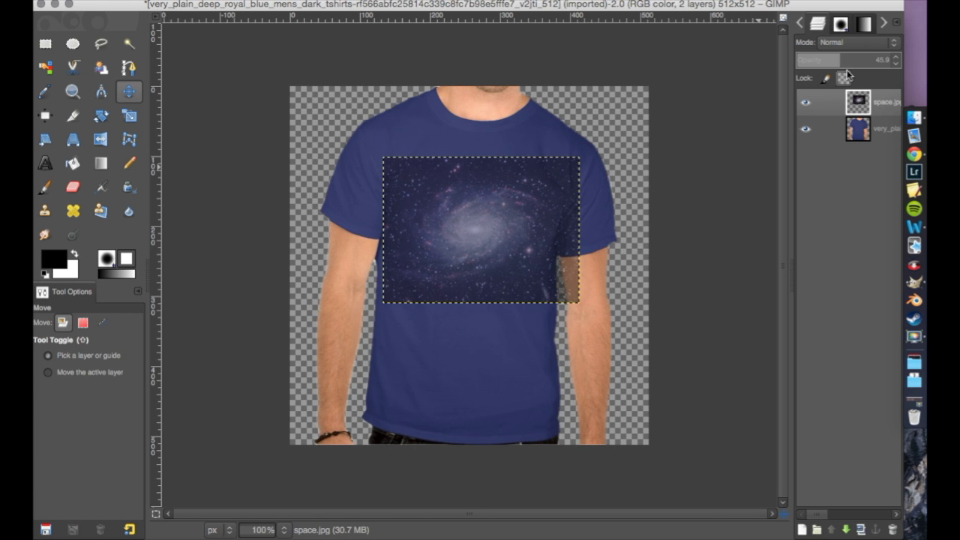
Raise the space layer's opacity to 100.
left_click_drag(844, 57, 904, 58)
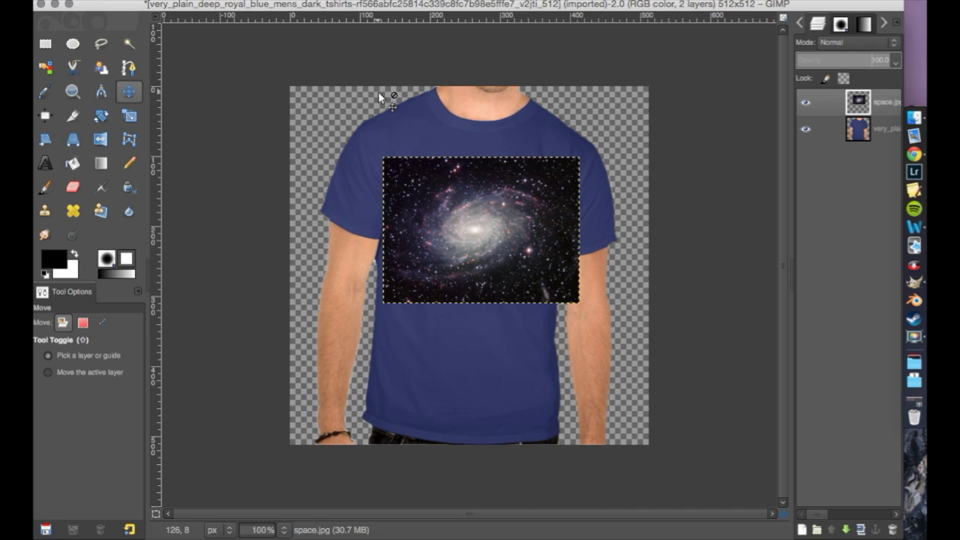
right_click(863, 103)
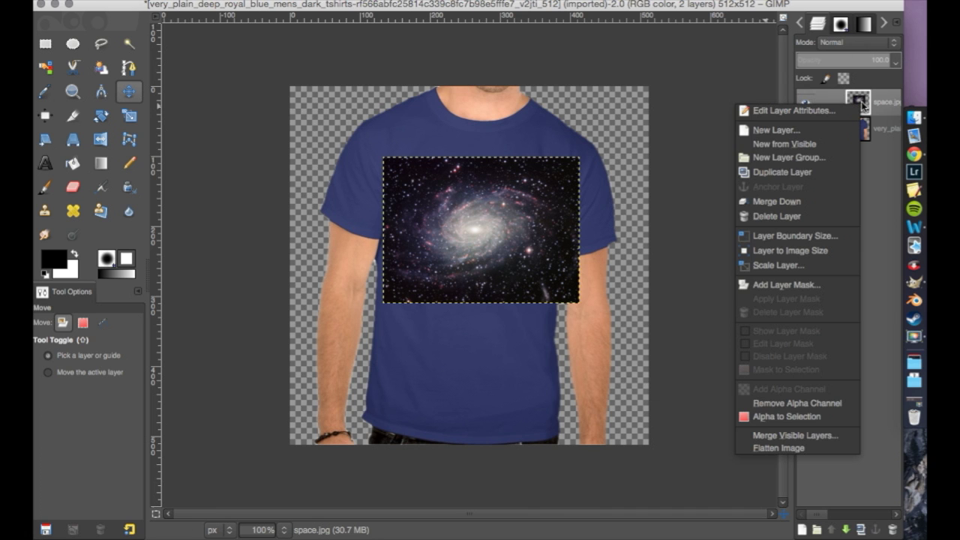
key("Escape")
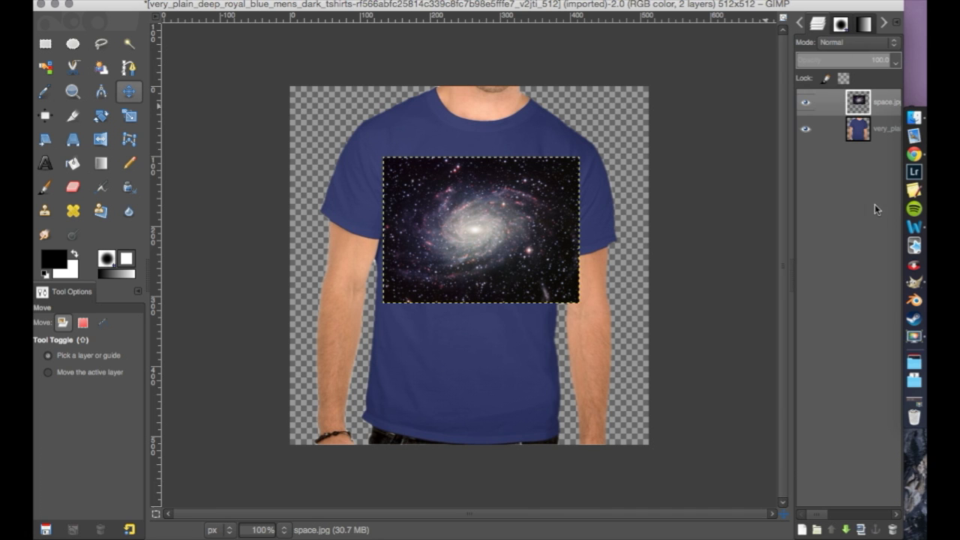
Try rounding off the space image's upper-left corner and side with the Eraser at size 41.90.
left_click(73, 187)
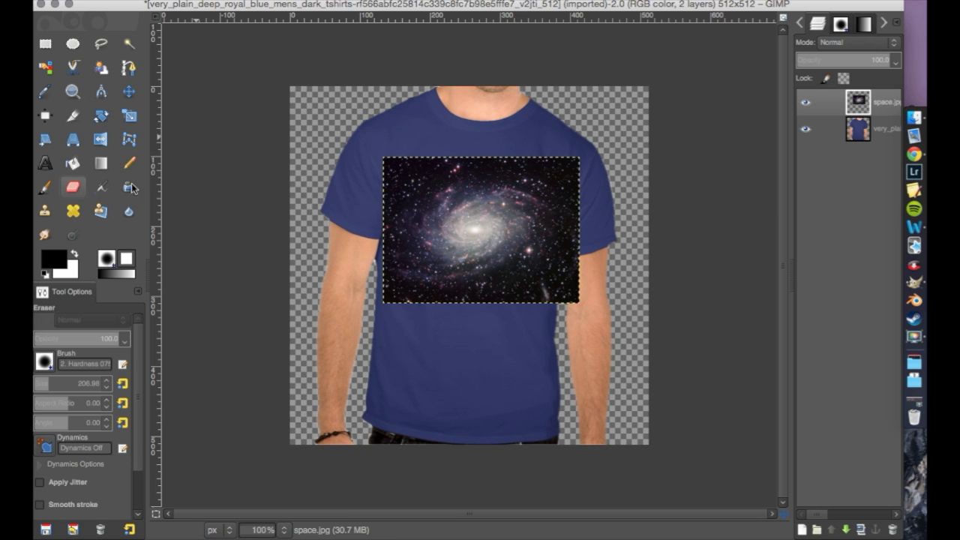
left_click(39, 381)
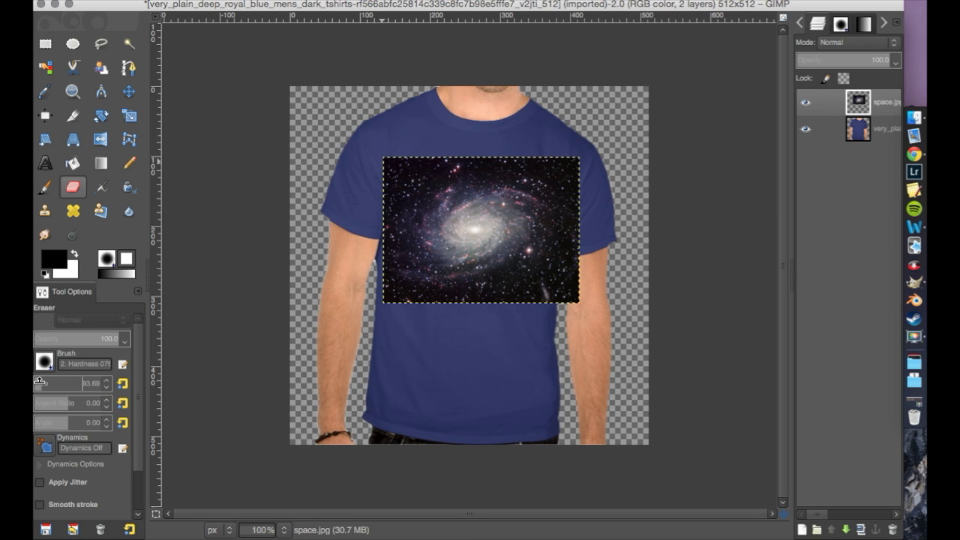
left_click(106, 380)
left_click(106, 379)
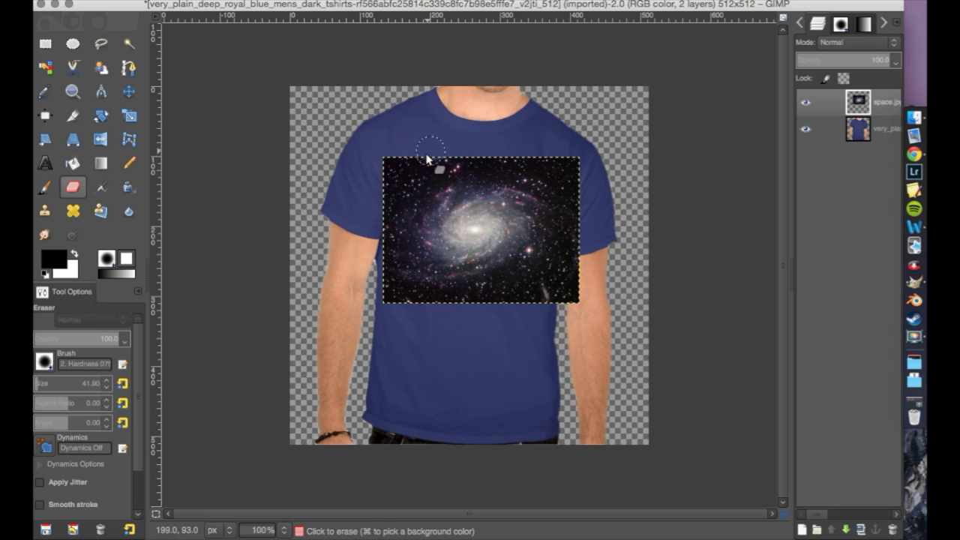
mouse_move(426, 159)
left_mouse_down()
mouse_move(386, 232)
mouse_move(387, 163)
mouse_move(390, 171)
left_mouse_up()
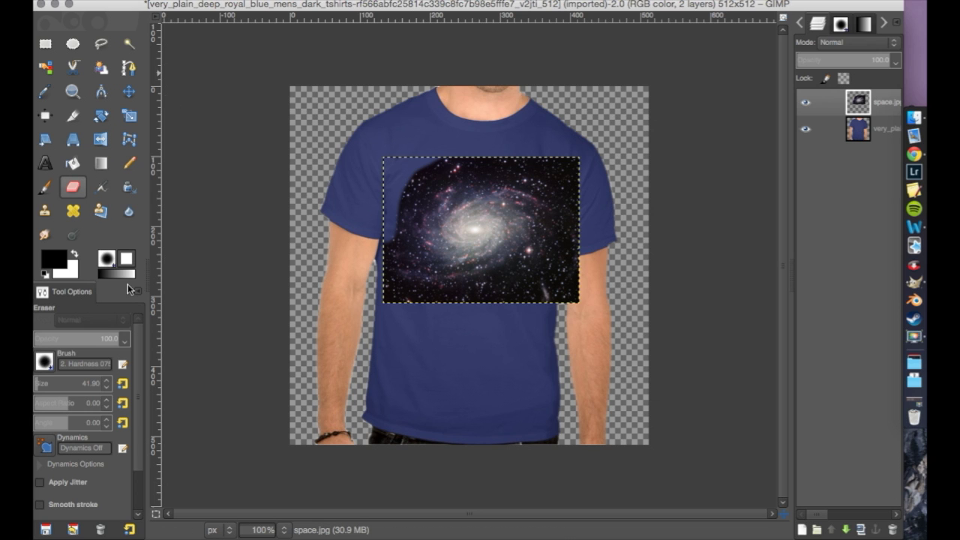
Switch the Eraser to the softer Hardness 025 brush and set its size to 114.29.
left_click(44, 363)
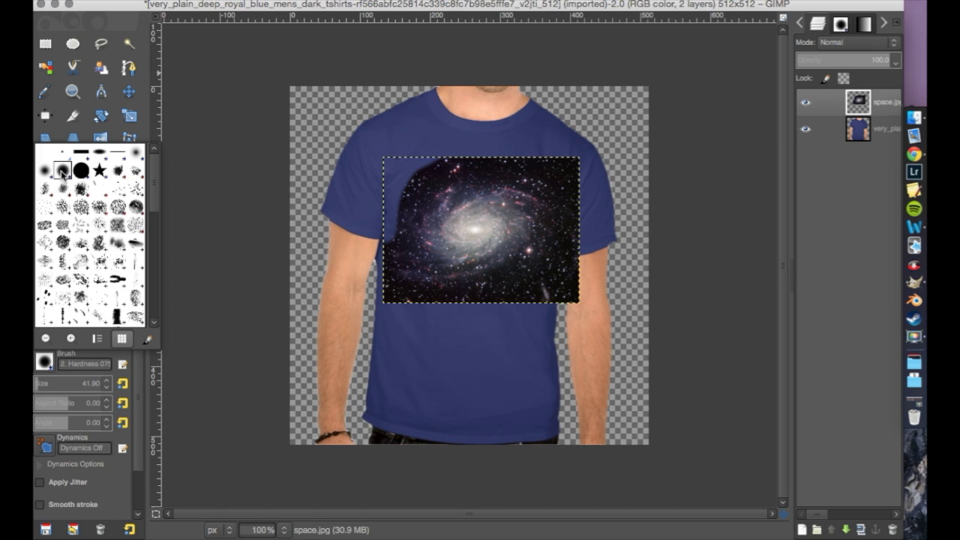
left_click(137, 158)
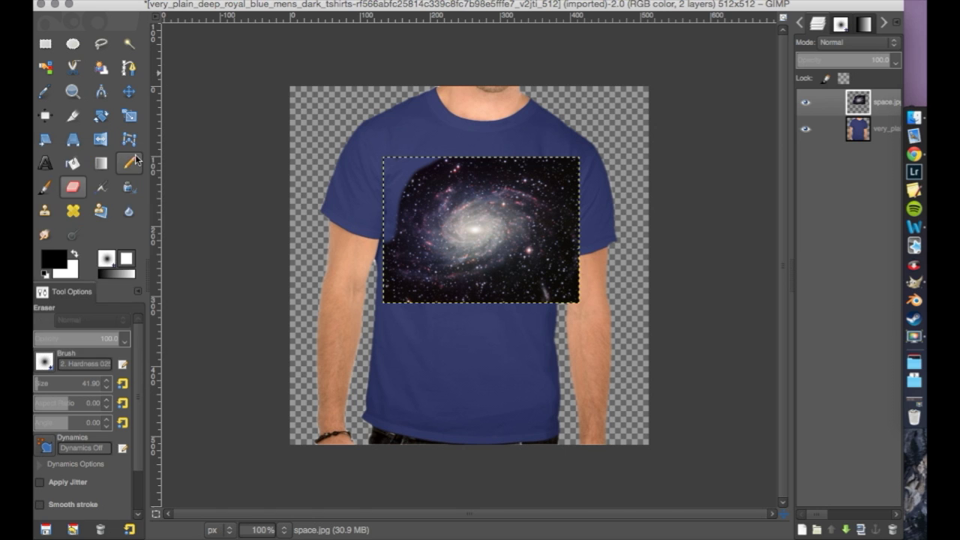
left_click(42, 379)
Try fading the space image's edges all around with the soft Eraser, and undo all eraser strokes made so far.
mouse_move(400, 161)
left_mouse_down()
mouse_move(383, 219)
mouse_move(395, 299)
mouse_move(413, 319)
mouse_move(445, 326)
mouse_move(518, 325)
mouse_move(576, 300)
mouse_move(596, 255)
mouse_move(601, 164)
left_mouse_up()
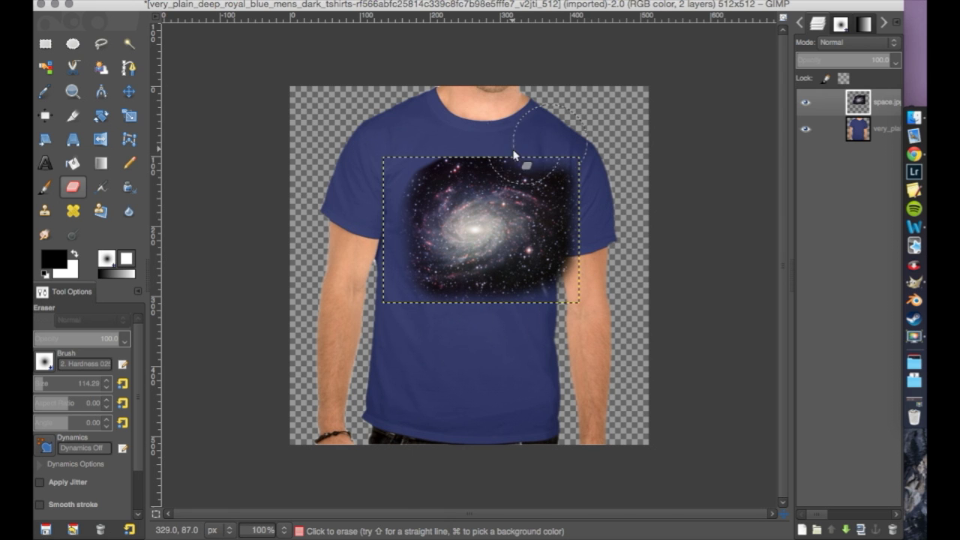
left_click_drag(514, 155, 410, 146)
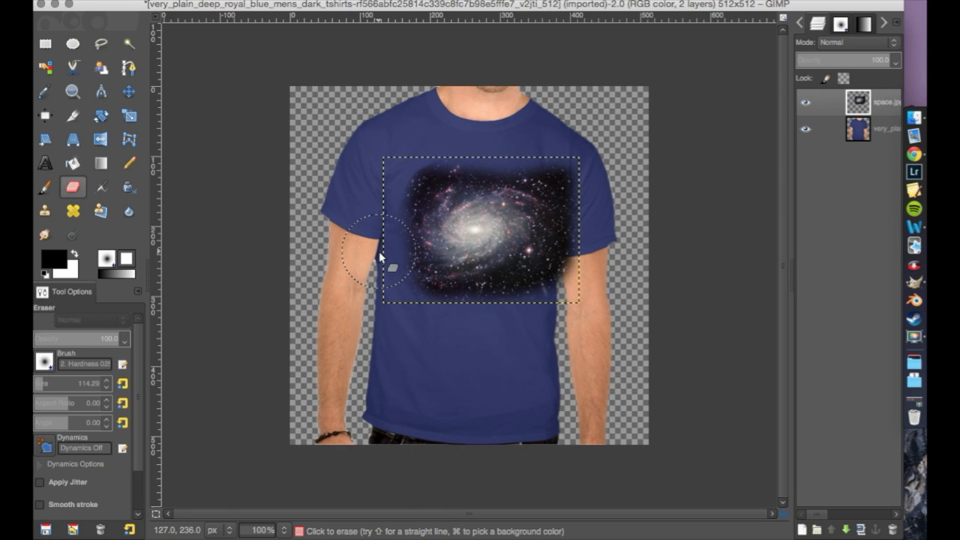
key("super+z")
key("super+z")
key("super+z")
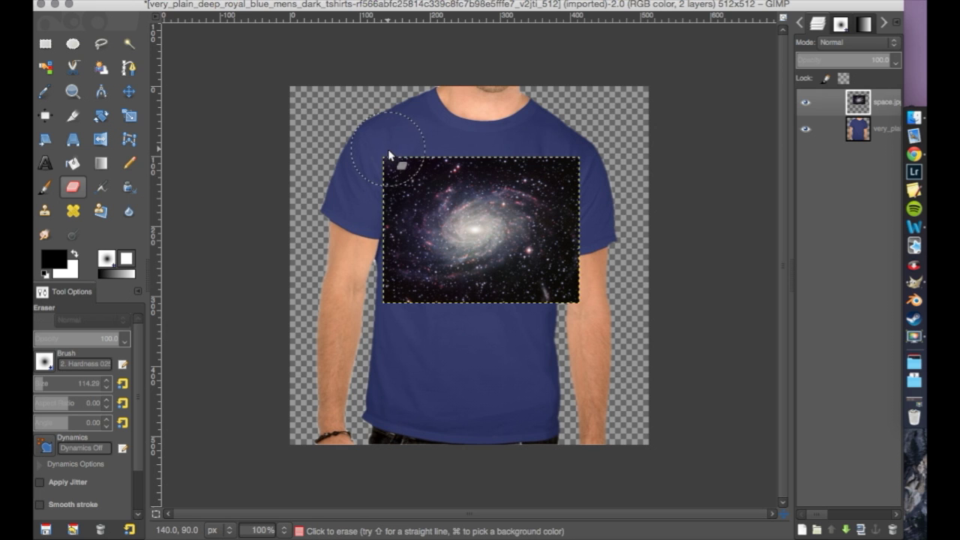
Fade all edges of the space image into the shirt with the soft Eraser at size 248.18, undoing the smaller trial stroke first.
mouse_move(389, 156)
left_mouse_down()
mouse_move(372, 272)
mouse_move(383, 325)
left_mouse_up()
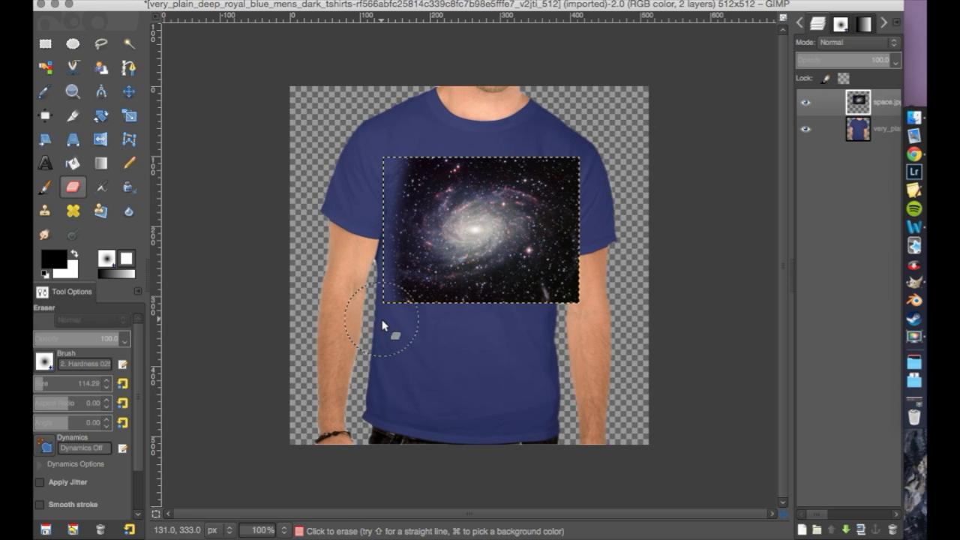
key("super+z")
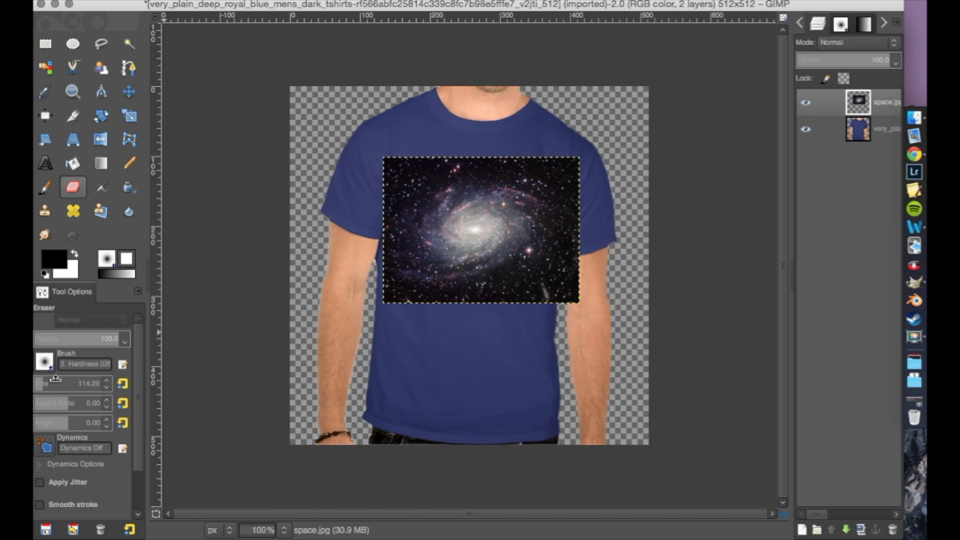
mouse_move(347, 323)
left_mouse_down()
mouse_move(332, 197)
mouse_move(375, 115)
mouse_move(479, 96)
mouse_move(565, 111)
mouse_move(595, 138)
mouse_move(610, 176)
mouse_move(632, 275)
mouse_move(626, 310)
mouse_move(475, 368)
left_mouse_up()
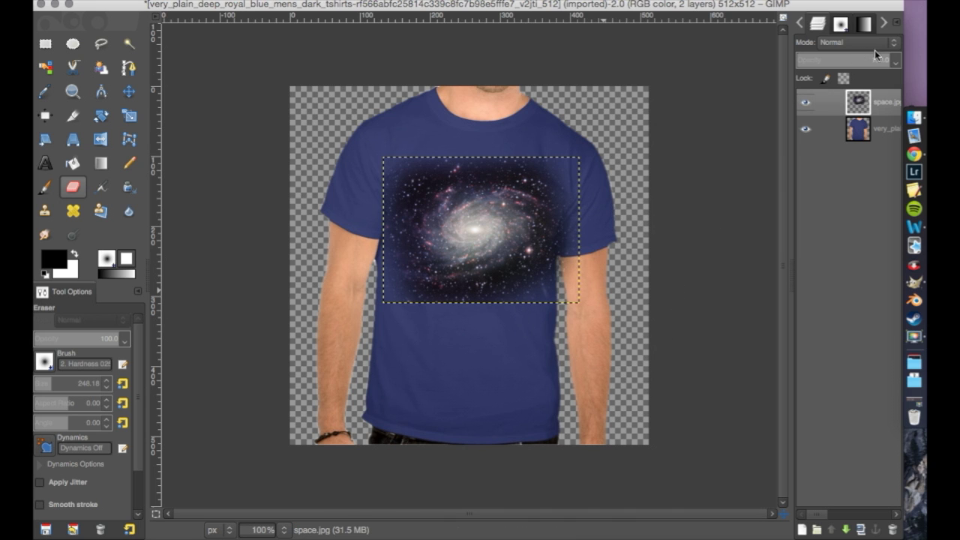
Set the space layer's blend mode to Overlay.
left_click(863, 120)
left_click(865, 109)
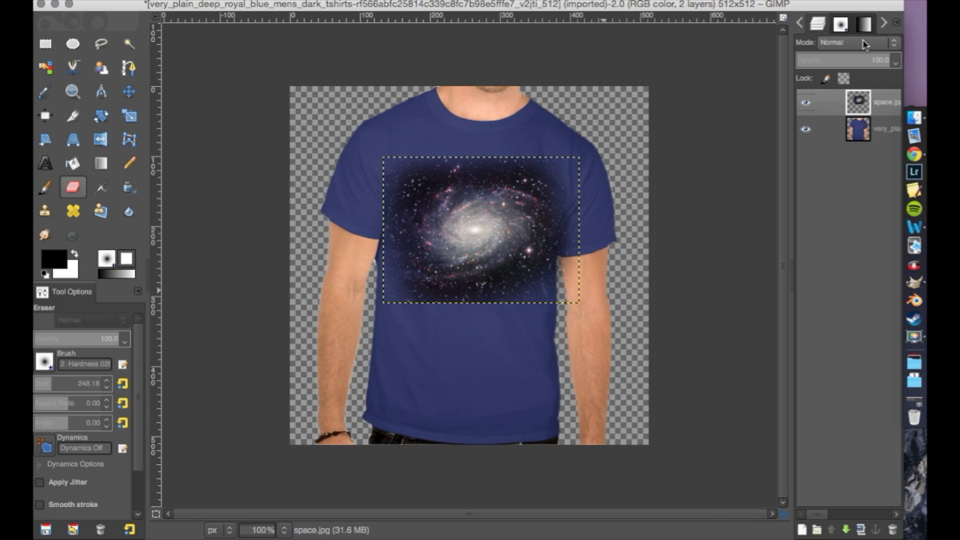
left_click(864, 43)
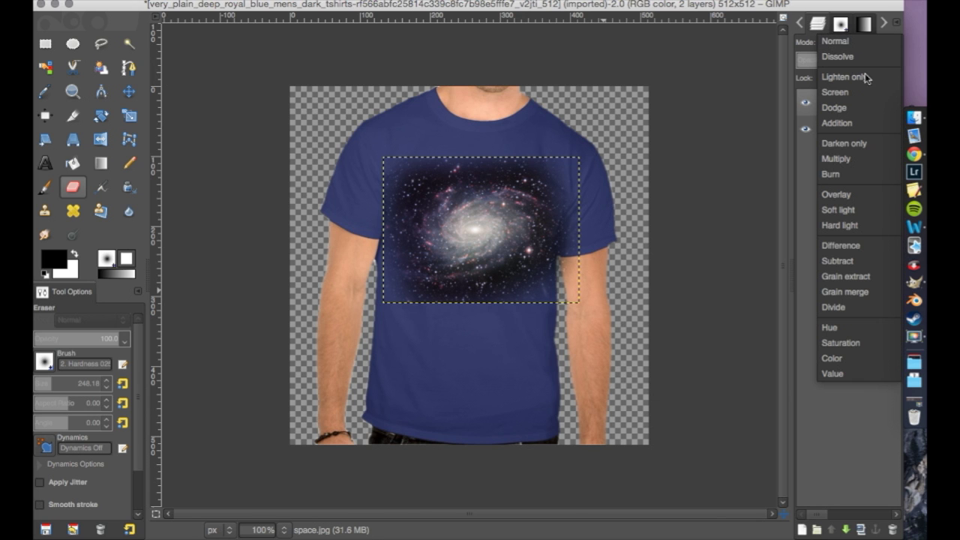
left_click(862, 193)
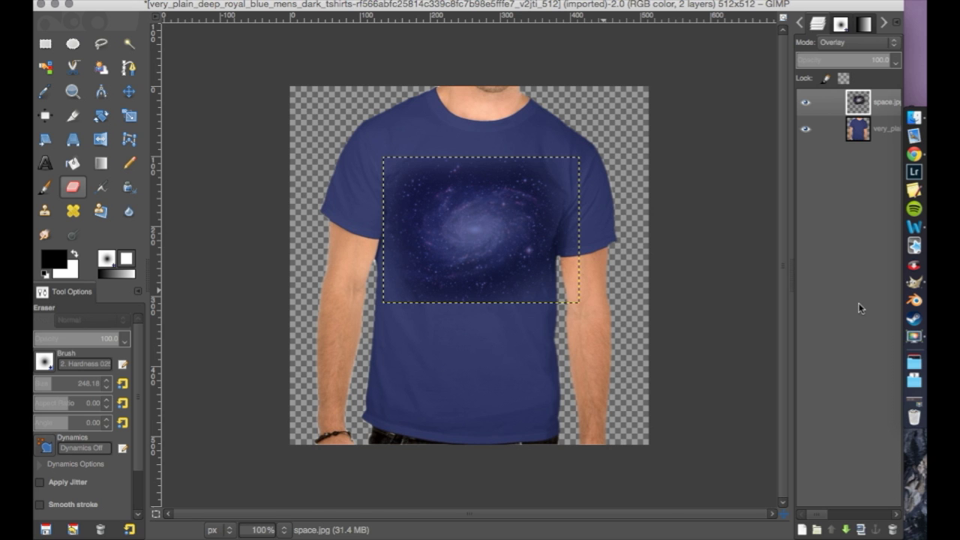
Try the Hard light, Grain extract and Difference blend modes on the space layer.
left_click(863, 42)
left_click(868, 68)
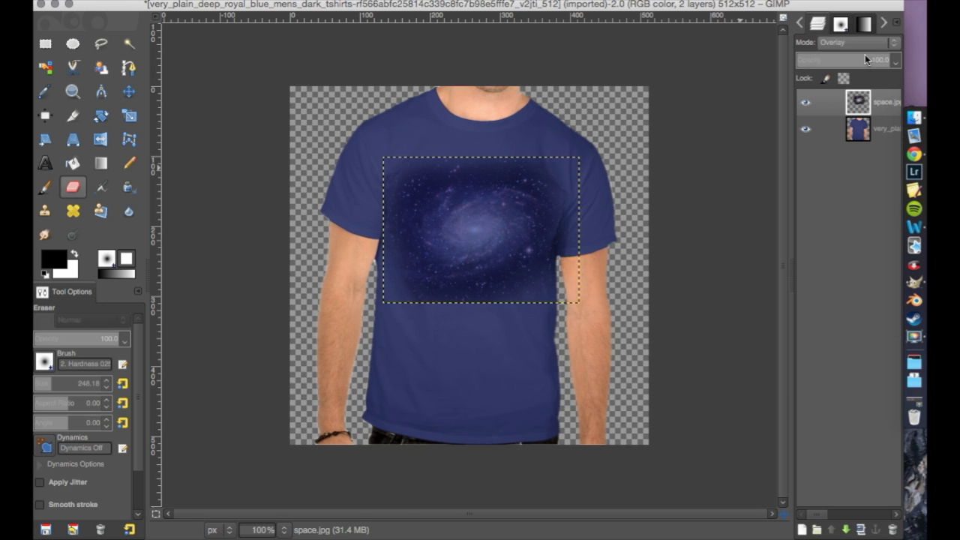
left_click(855, 45)
left_click(851, 55)
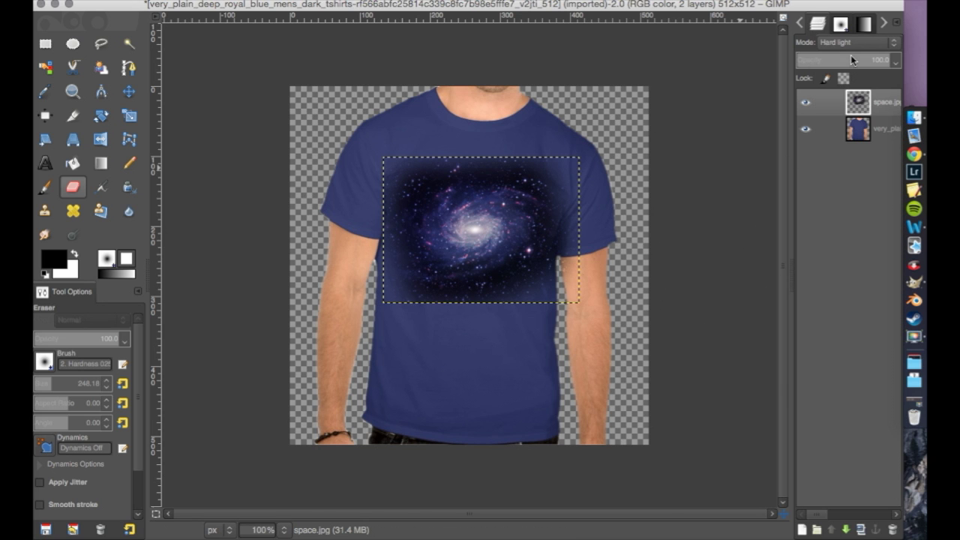
left_click(852, 43)
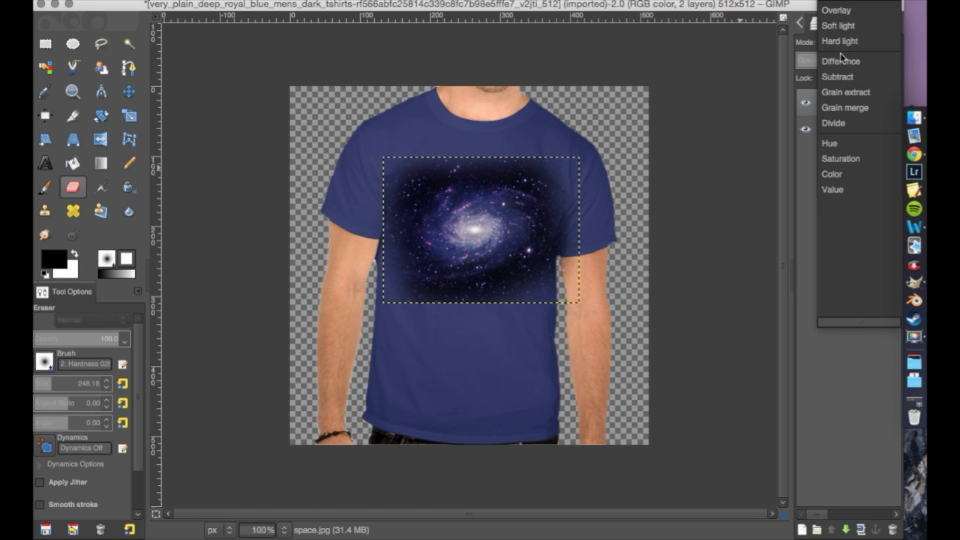
left_click(842, 90)
left_click(848, 45)
left_click(840, 21)
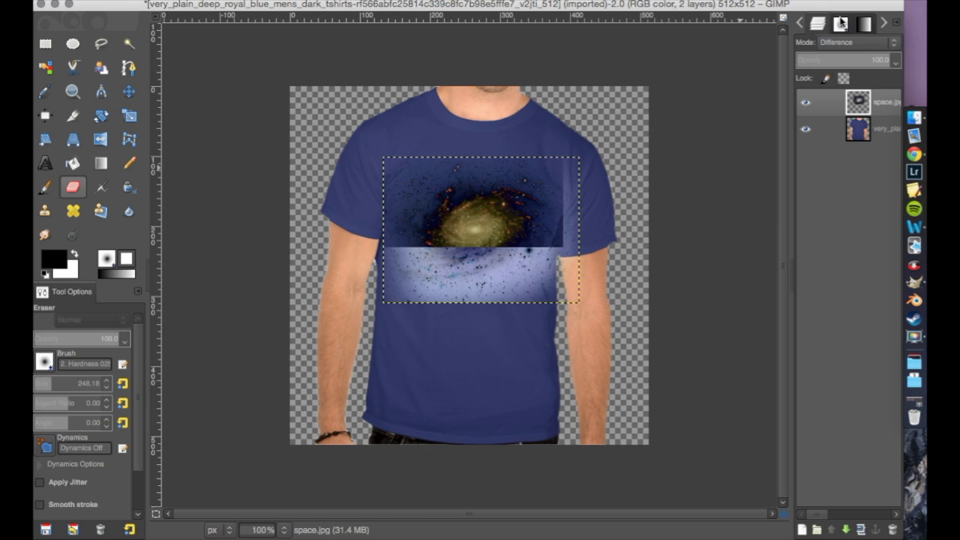
Compare Soft light on the space layer and set its blend mode to Hard light.
left_click(847, 44)
left_click(840, 20)
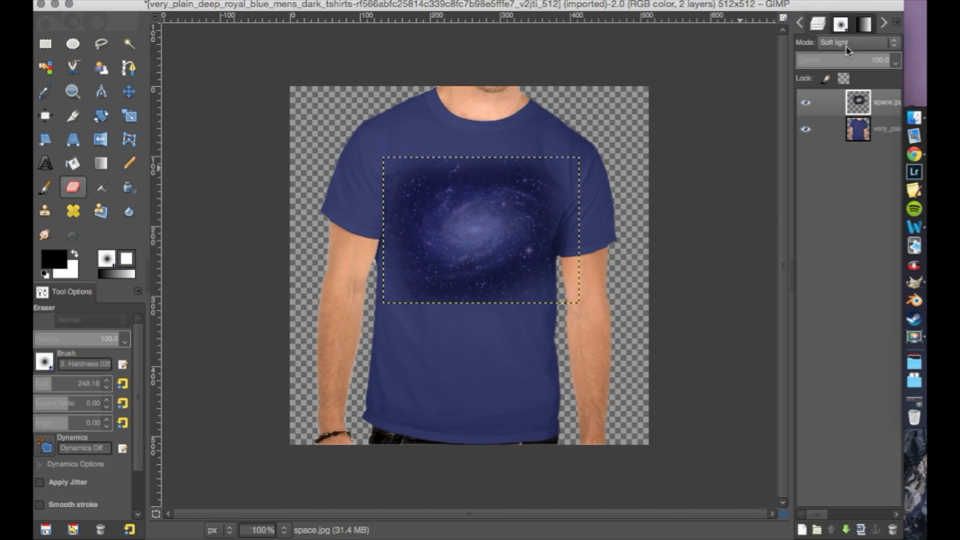
left_click(846, 58)
left_click(846, 57)
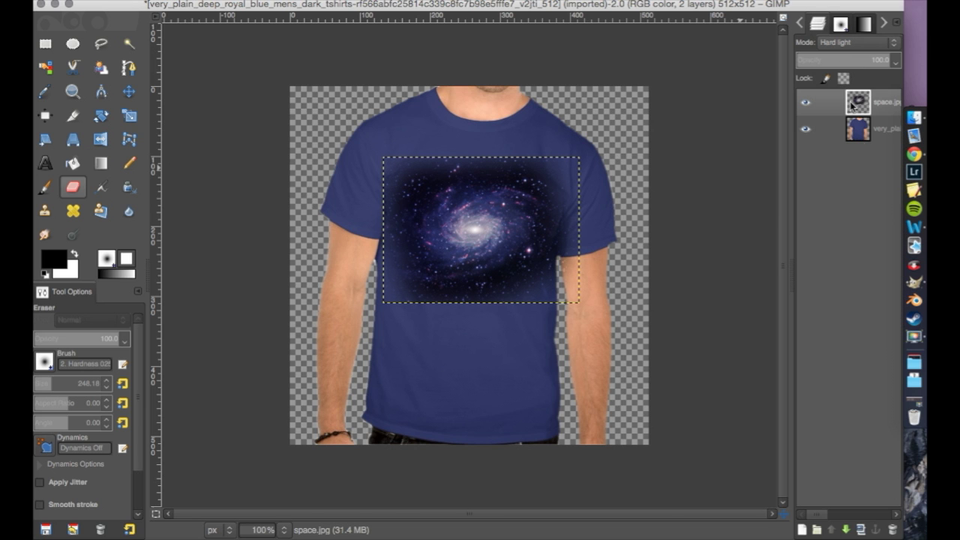
Lower the space layer's opacity to 68.9 and make the T-shirt layer the active one.
left_click(863, 54)
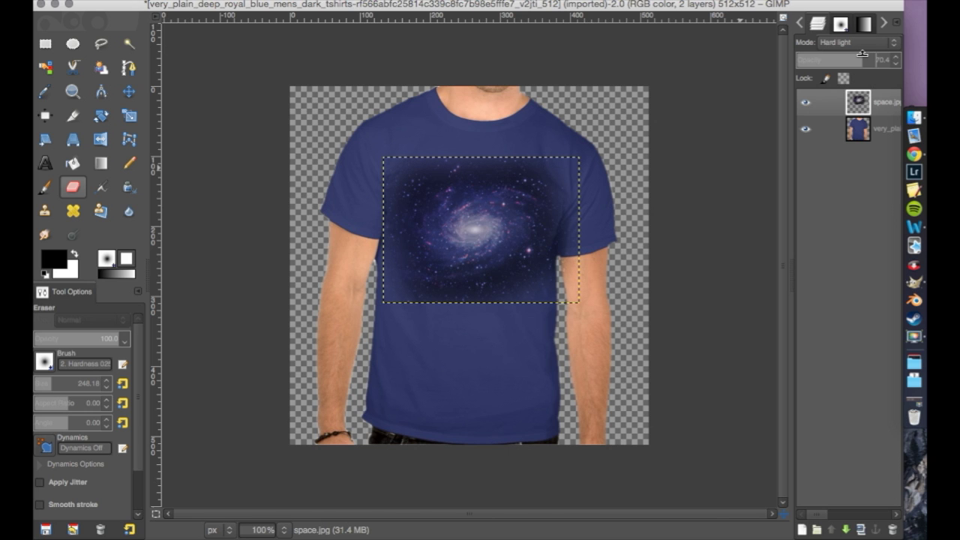
left_click(859, 129)
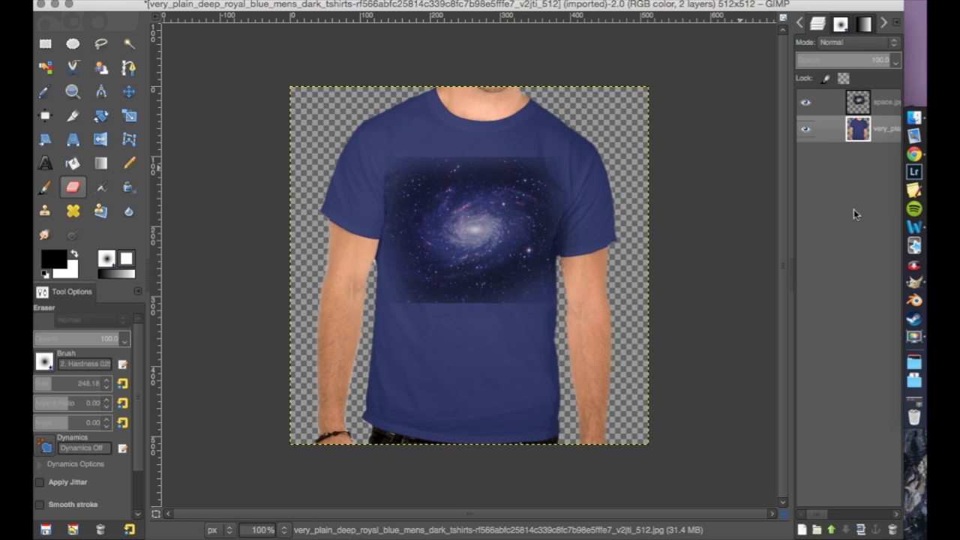
left_click(857, 103)
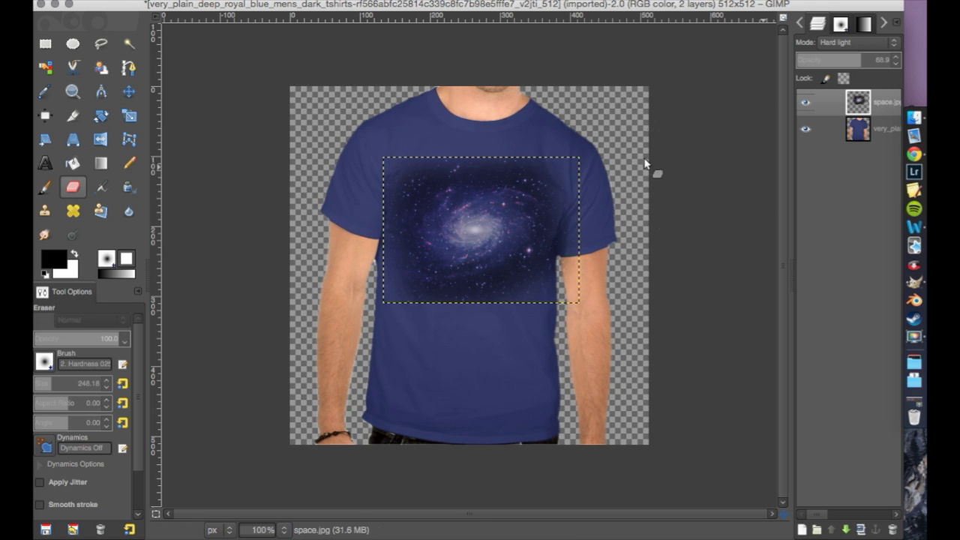
left_click(860, 130)
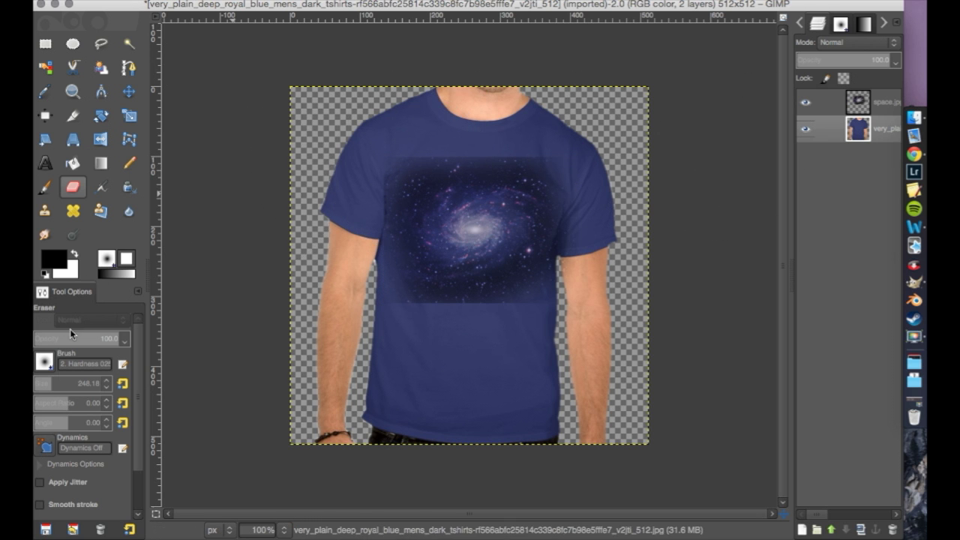
Set the eraser size to 52.49 and soften the rectangular edges of the space layer.
left_click(39, 378)
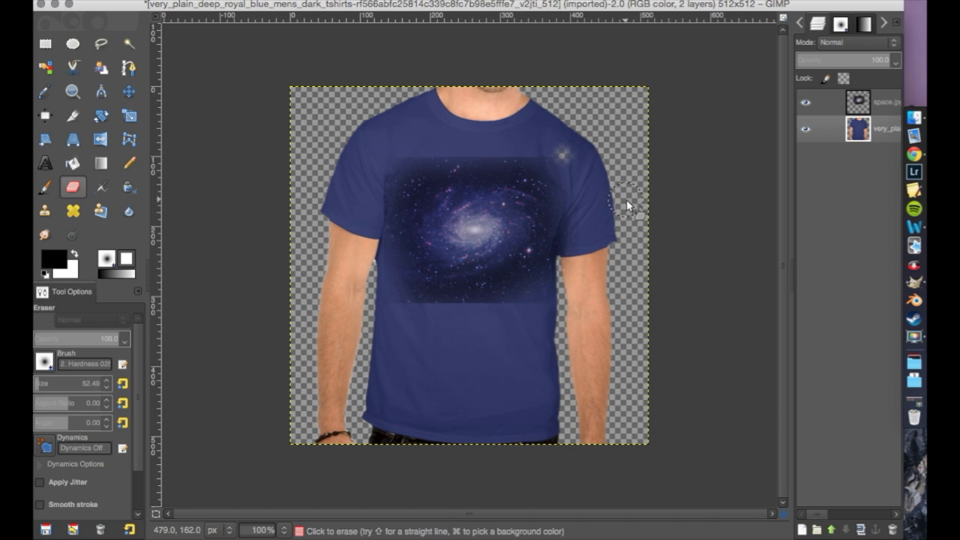
key("super")
key("super")
left_click(861, 105)
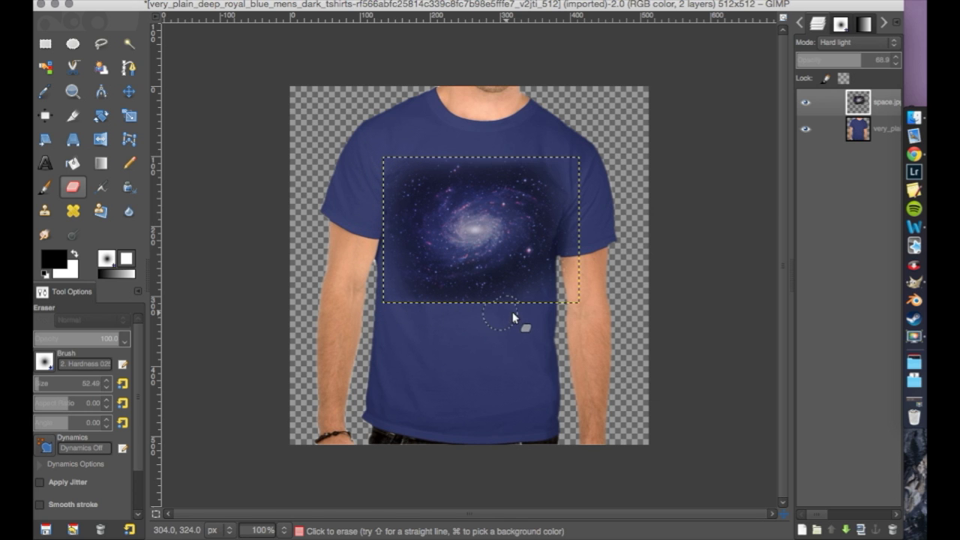
left_click(859, 129)
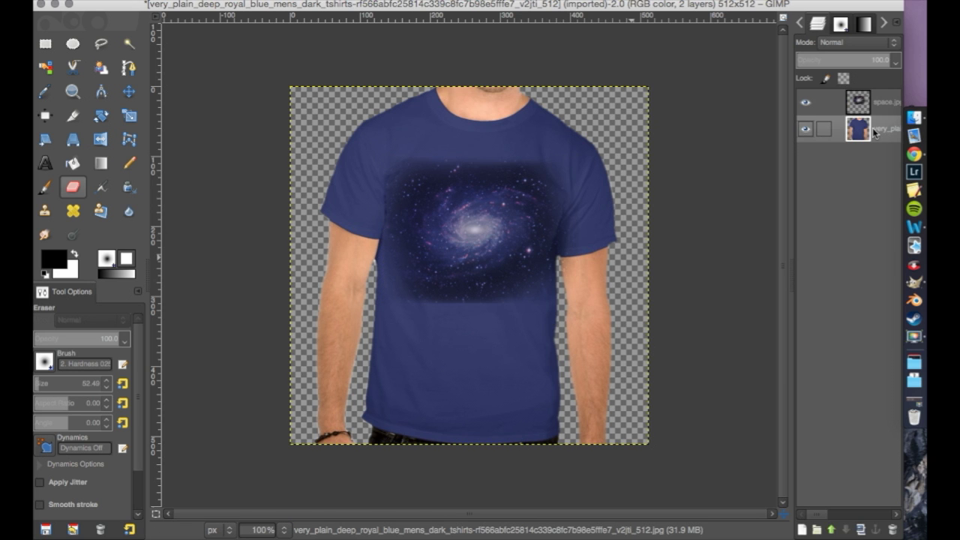
Round off the space layer's corners, finishing with the eraser at size 145.19.
left_click(860, 105)
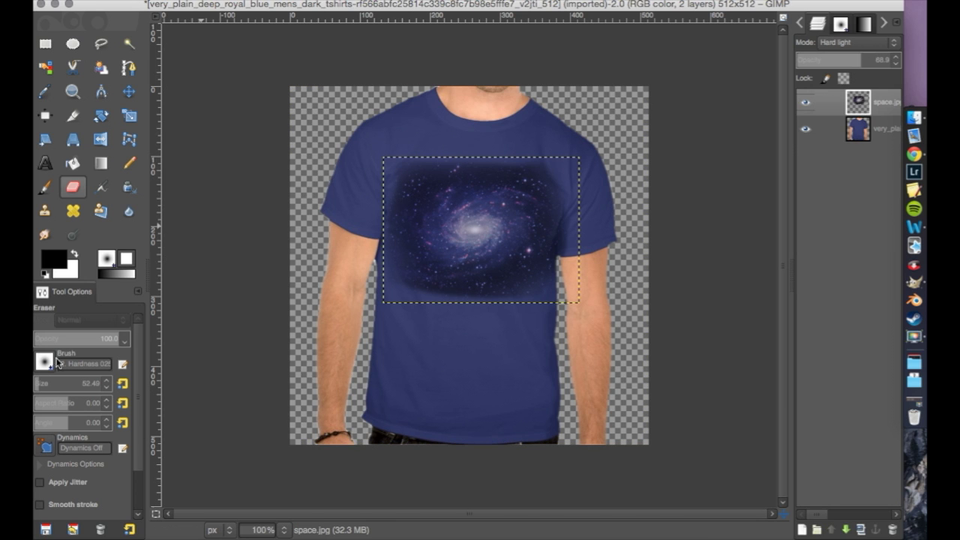
left_click(47, 383)
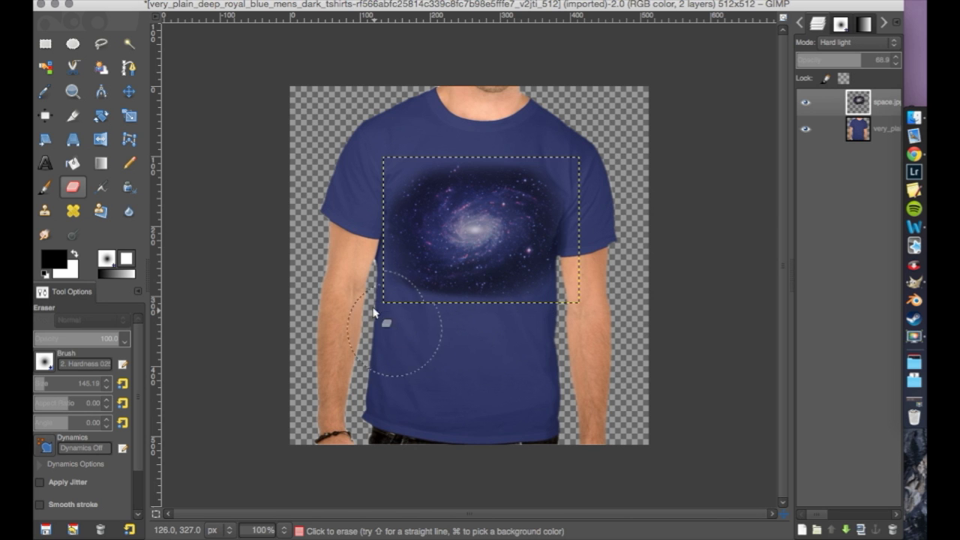
left_click(824, 129)
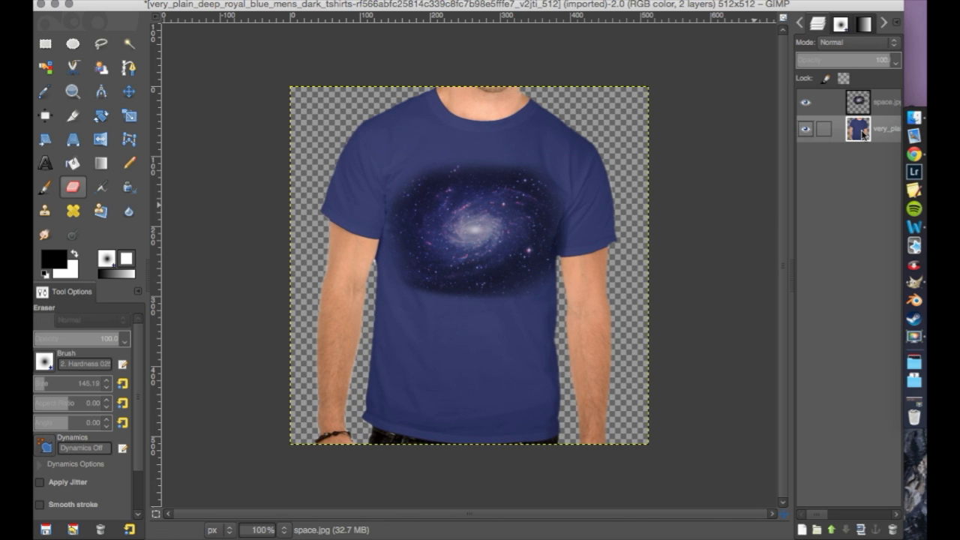
Lower the space layer's opacity to 51.1 and keep that layer active.
left_click(858, 111)
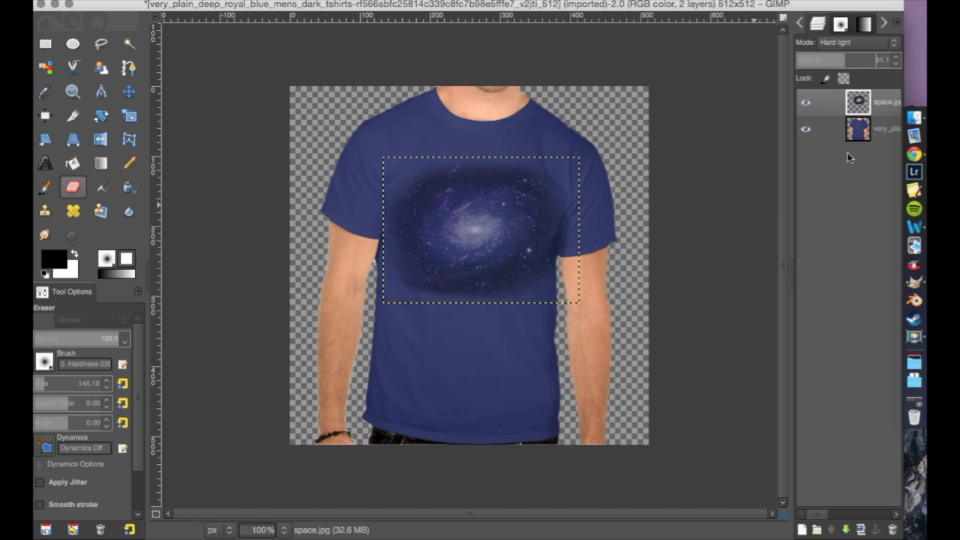
left_click(855, 131)
left_click(860, 105)
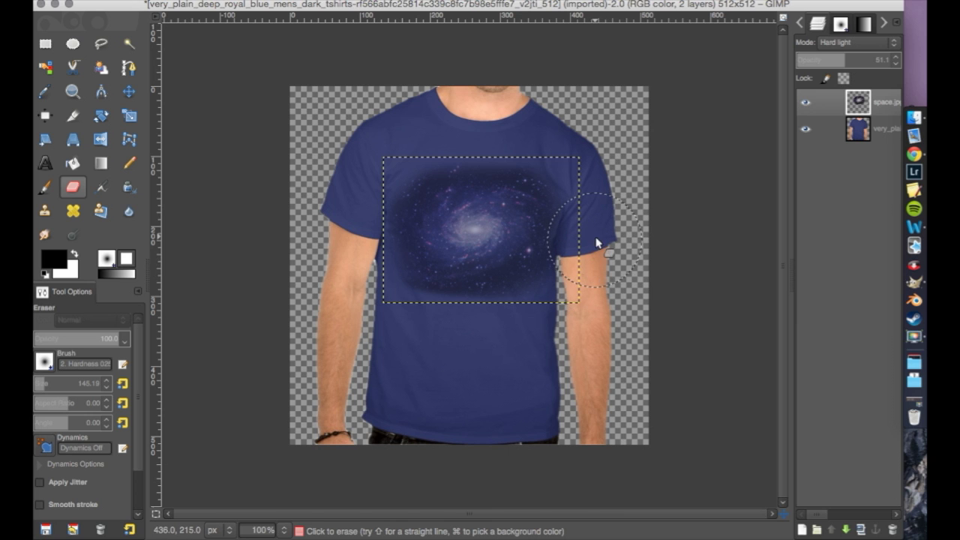
left_click(863, 131)
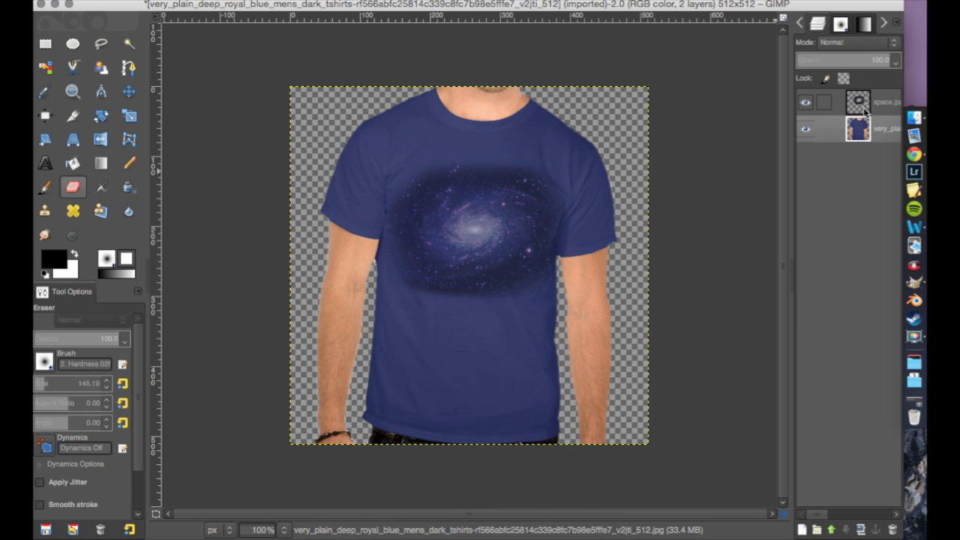
left_click(862, 105)
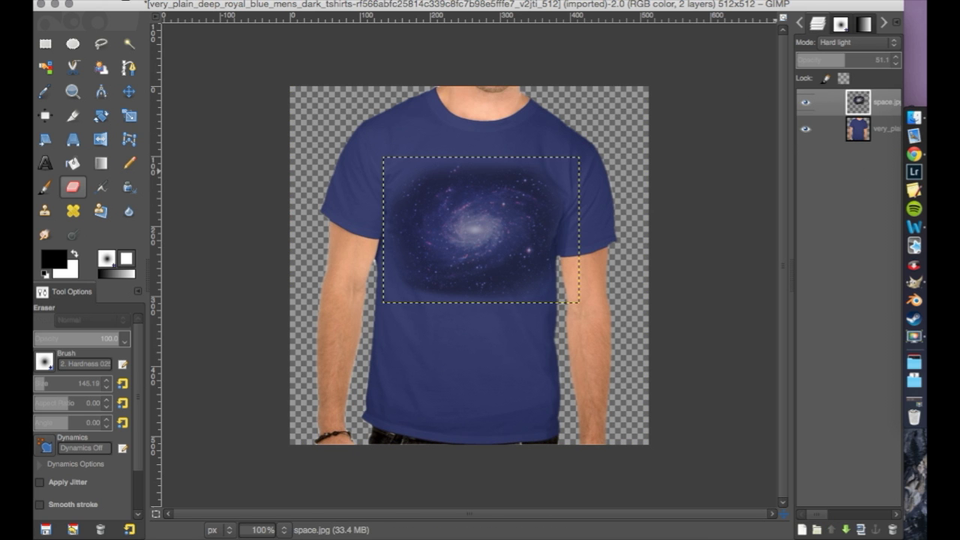
Open Hill yelling.jpg from the celebs folder as a new layer and add an alpha channel to it.
left_click(292, 27)
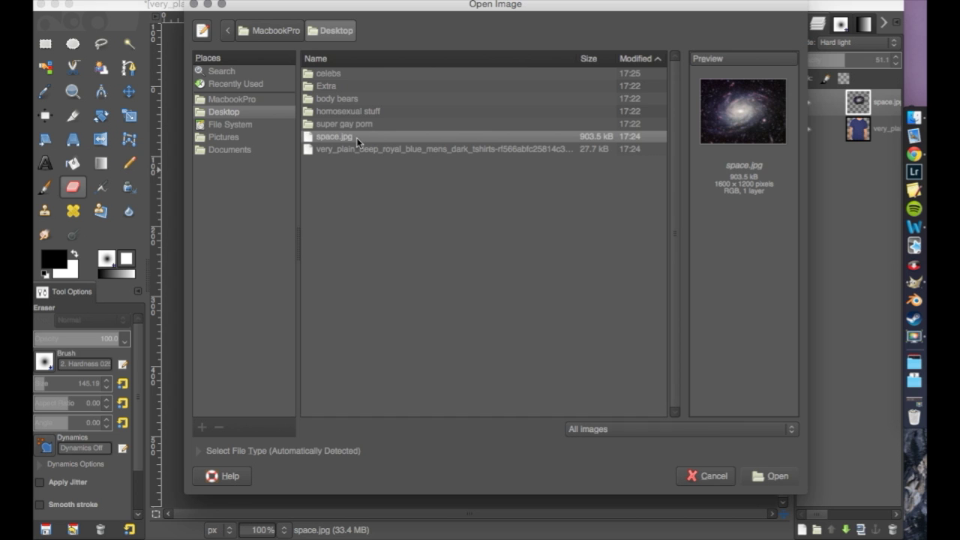
double_click(338, 74)
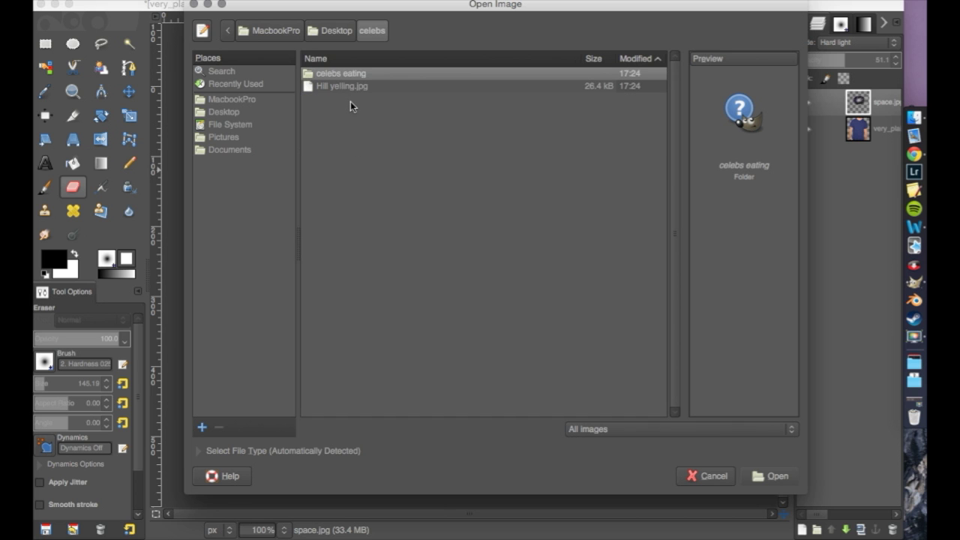
left_click(342, 87)
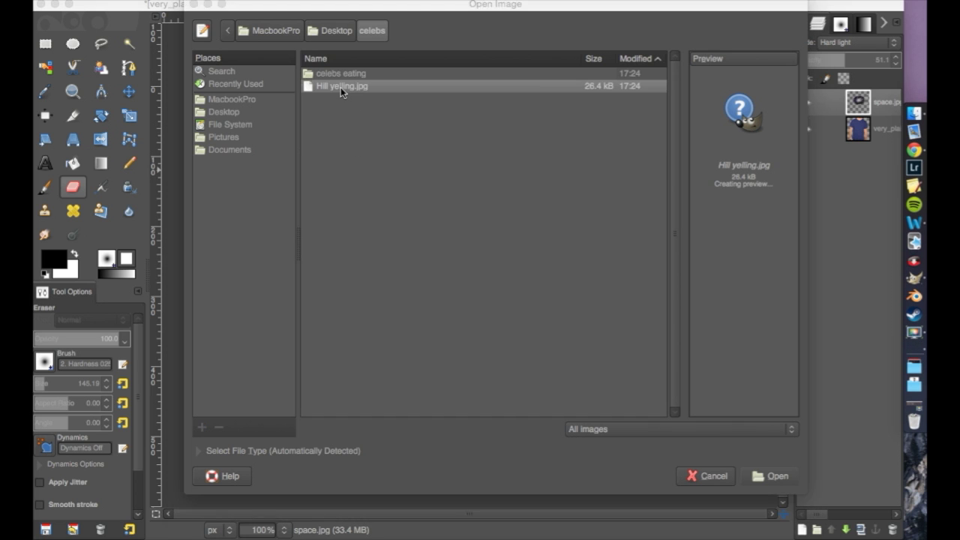
left_click(775, 478)
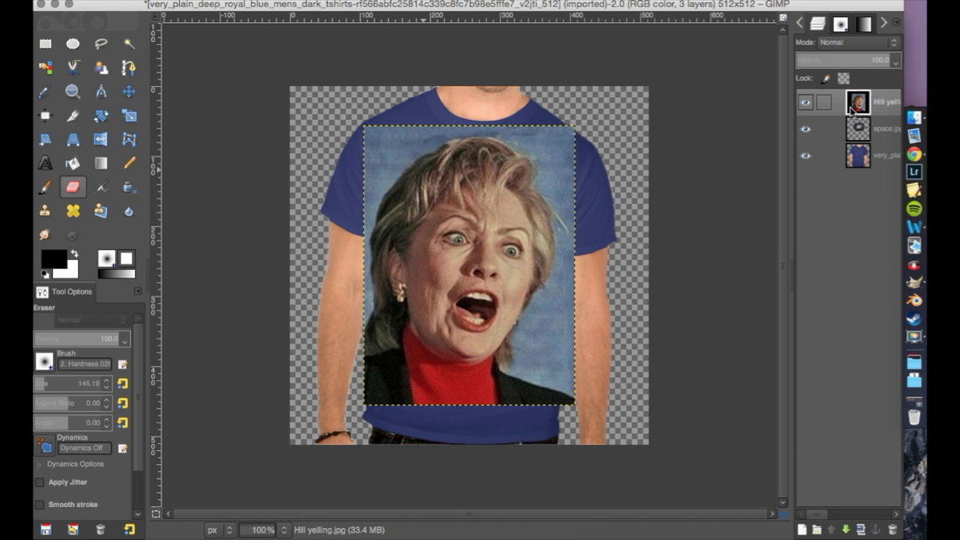
right_click(854, 111)
left_click(762, 397)
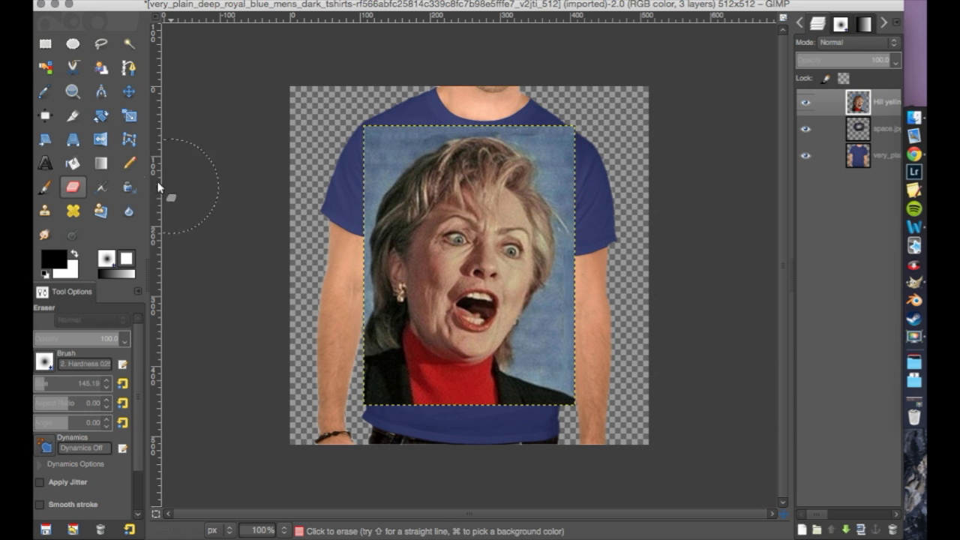
Erase the background beside the hair and the clothing below the chin with the Hardness 075 brush at size 42.20.
left_click(45, 361)
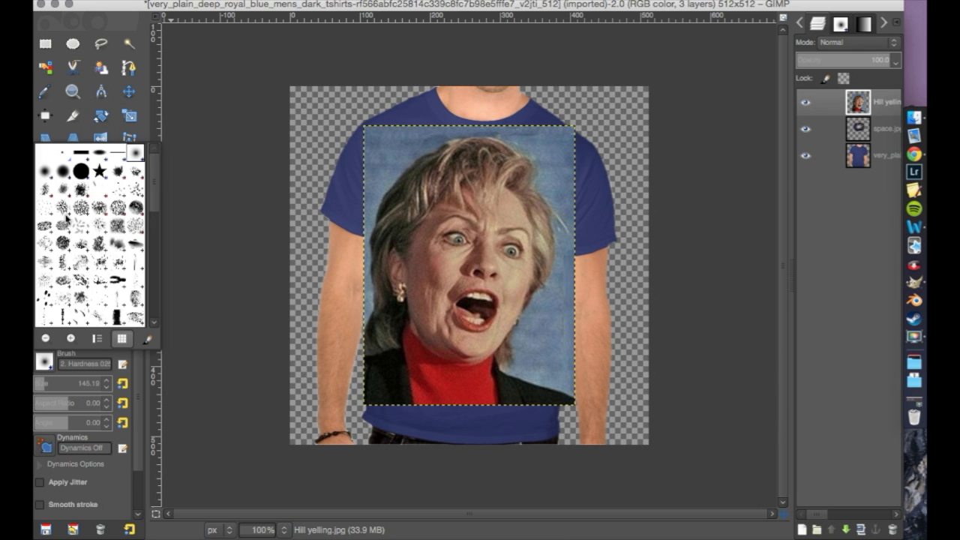
left_click(69, 184)
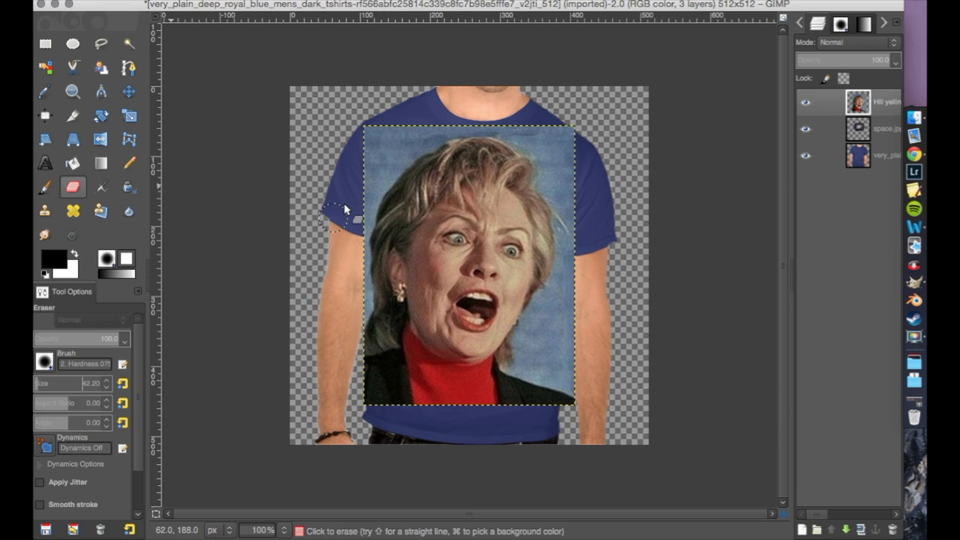
mouse_move(421, 137)
left_mouse_down()
mouse_move(392, 163)
mouse_move(368, 211)
mouse_move(374, 128)
mouse_move(374, 173)
mouse_move(434, 139)
mouse_move(383, 180)
mouse_move(366, 216)
mouse_move(367, 315)
left_mouse_up()
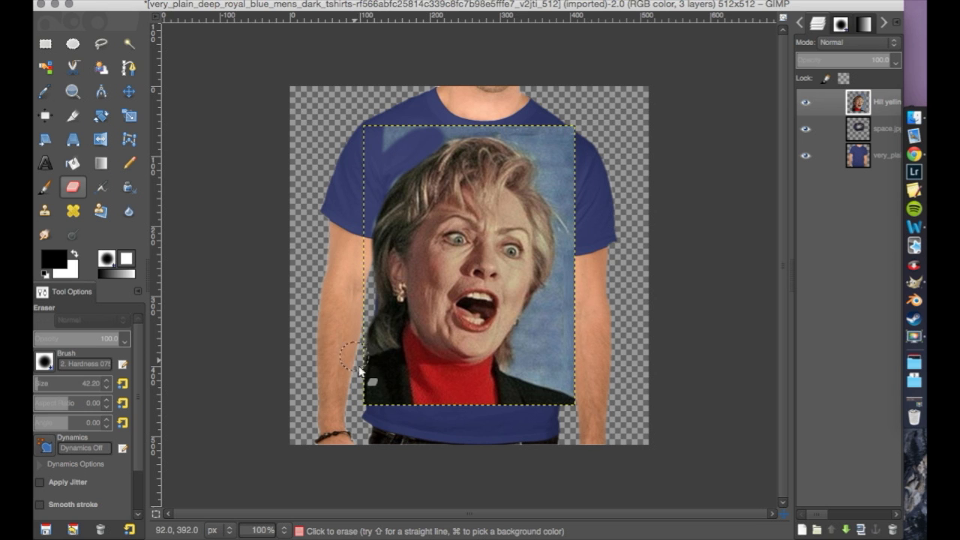
mouse_move(360, 368)
left_mouse_down()
mouse_move(408, 346)
mouse_move(407, 332)
mouse_move(435, 366)
mouse_move(469, 375)
mouse_move(513, 356)
mouse_move(539, 318)
left_mouse_up()
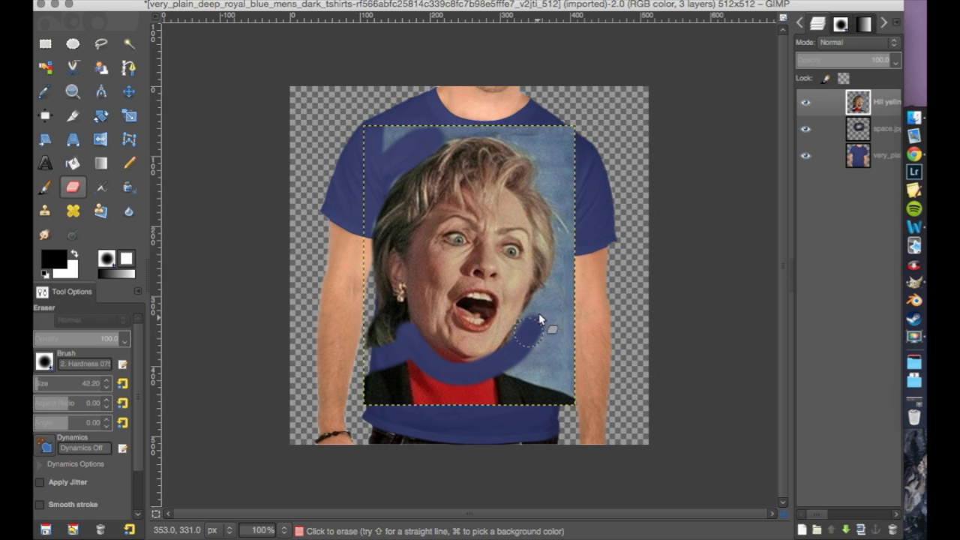
mouse_move(516, 355)
left_mouse_down()
mouse_move(435, 402)
mouse_move(362, 384)
mouse_move(401, 365)
mouse_move(417, 367)
mouse_move(390, 372)
mouse_move(367, 398)
mouse_move(439, 376)
mouse_move(391, 383)
left_mouse_up()
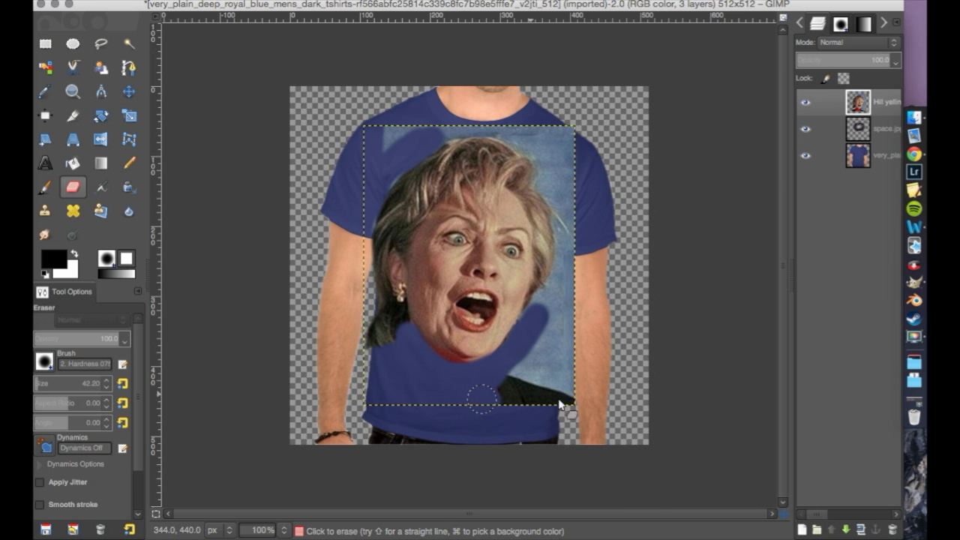
Erase the remaining blue background and jacket around the head on the portrait layer.
mouse_move(559, 405)
left_mouse_down()
mouse_move(580, 207)
mouse_move(560, 130)
mouse_move(532, 131)
mouse_move(587, 131)
left_mouse_up()
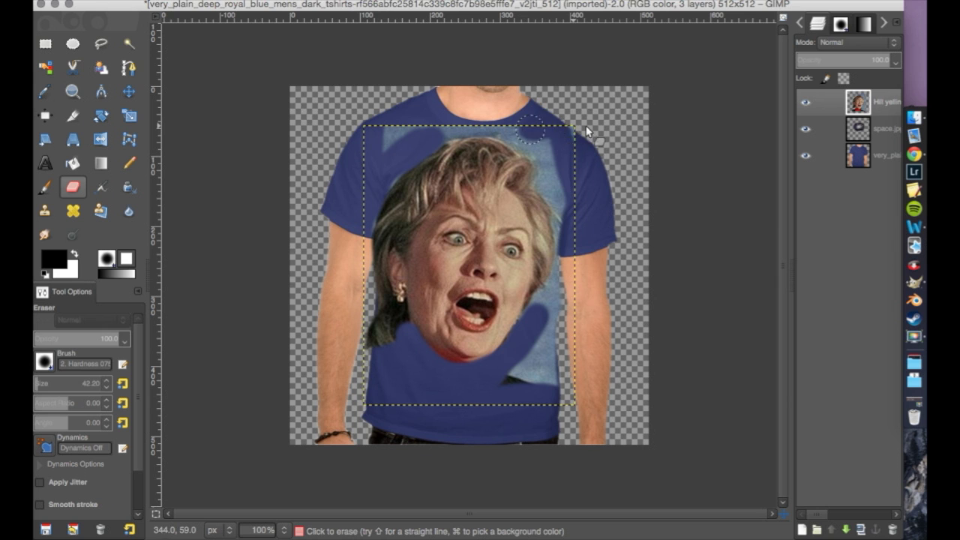
mouse_move(529, 142)
left_mouse_down()
mouse_move(459, 128)
mouse_move(382, 137)
mouse_move(383, 180)
left_mouse_up()
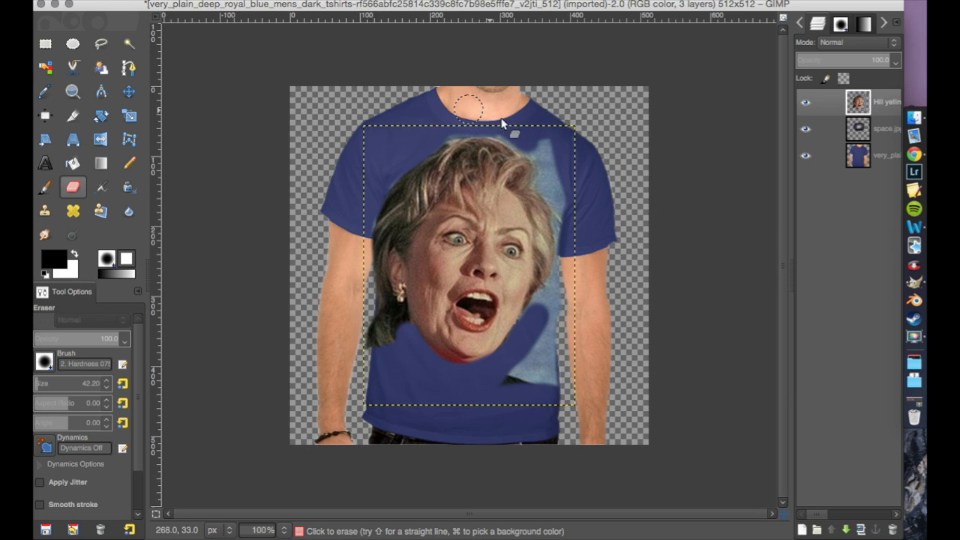
mouse_move(544, 156)
left_mouse_down()
mouse_move(563, 226)
mouse_move(564, 273)
mouse_move(561, 293)
mouse_move(541, 304)
mouse_move(540, 396)
left_mouse_up()
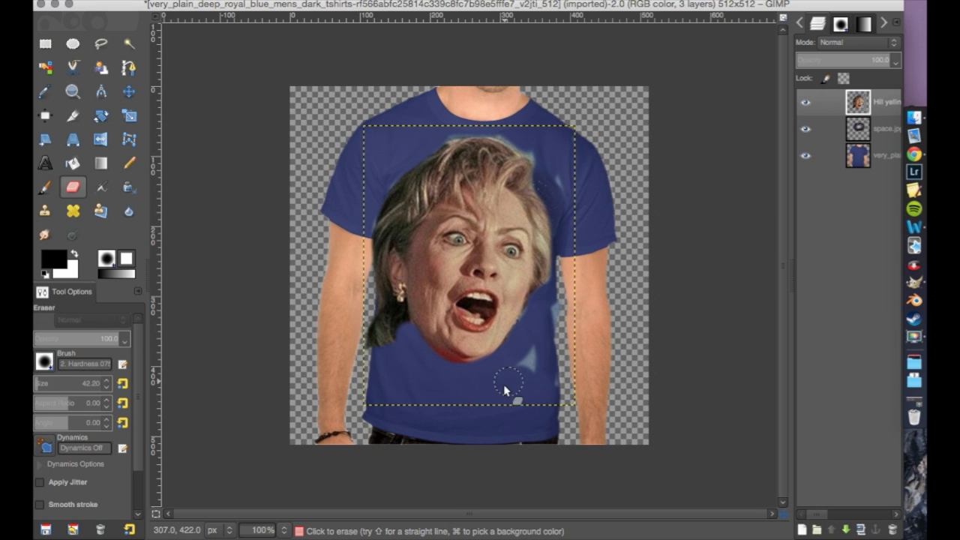
mouse_move(551, 343)
left_mouse_down()
mouse_move(557, 315)
mouse_move(559, 390)
left_mouse_up()
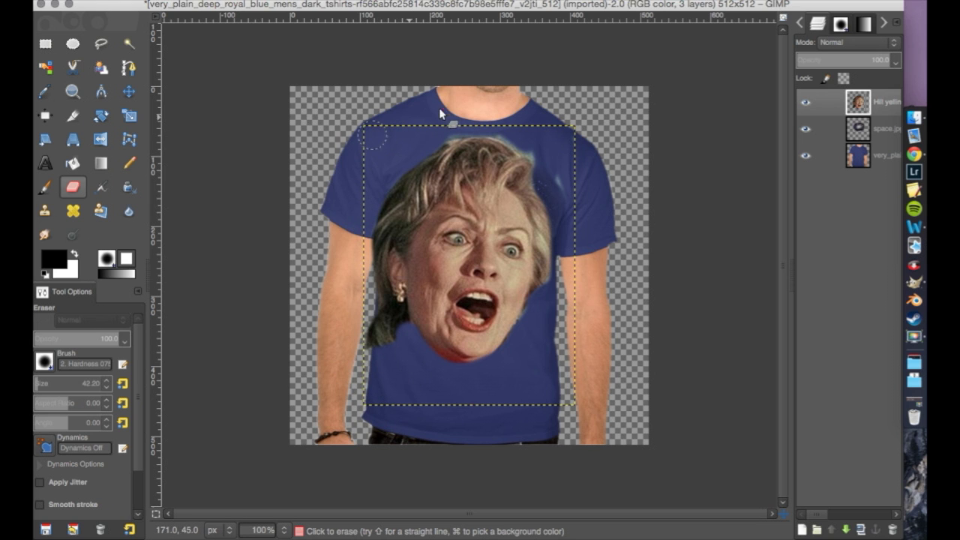
mouse_move(448, 121)
left_mouse_down()
mouse_move(450, 133)
mouse_move(519, 143)
left_mouse_up()
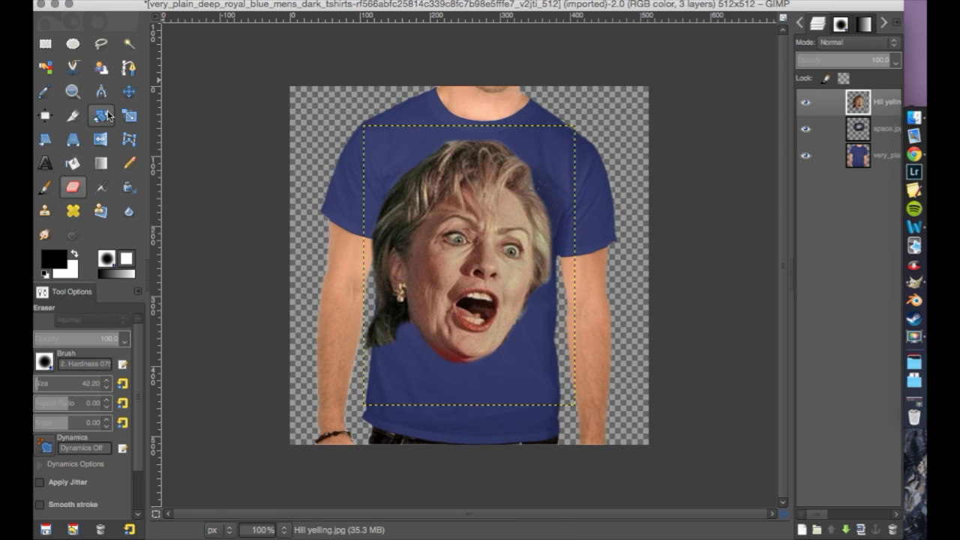
Scale the head layer down to 102 × 135 pixels and move it to the centre of the space print.
left_click(130, 117)
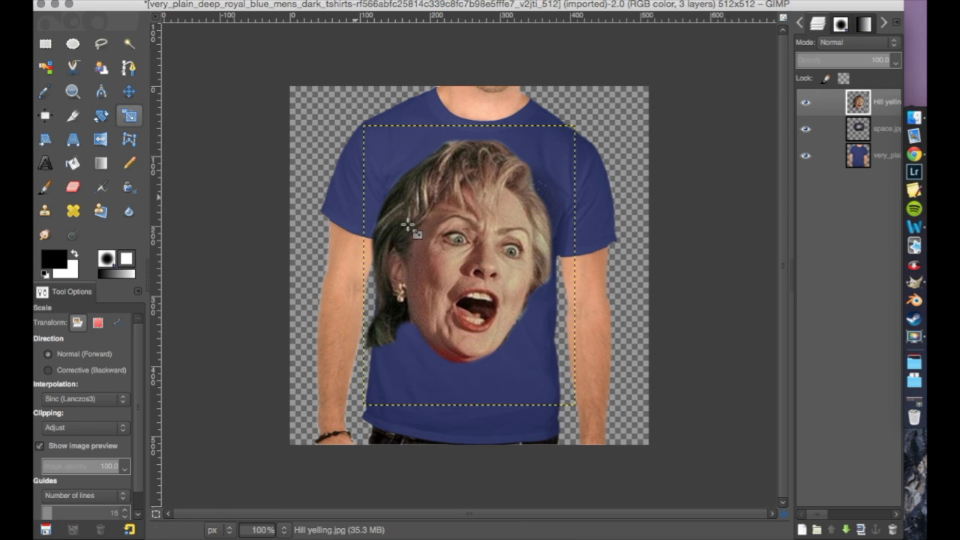
left_click(409, 219)
left_click_drag(406, 196, 492, 314)
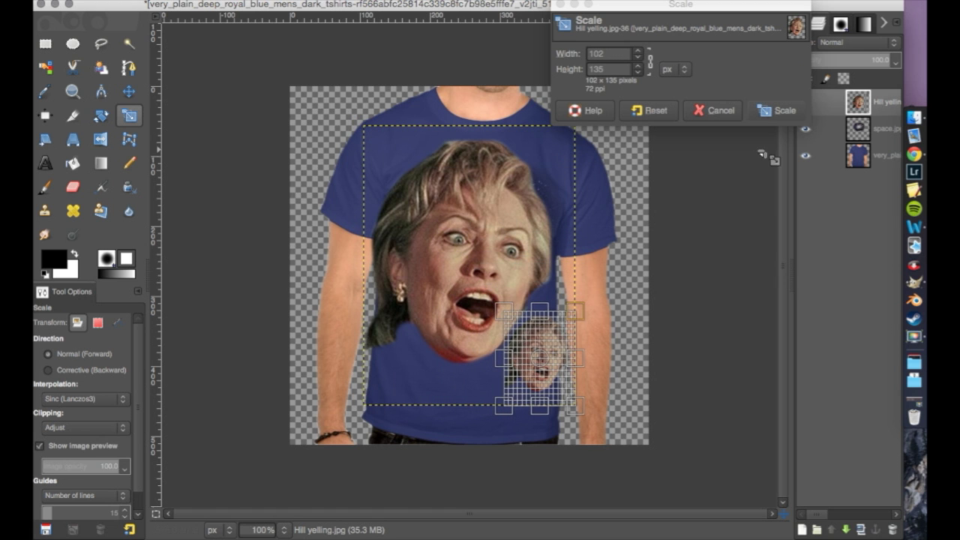
left_click(775, 113)
key("m")
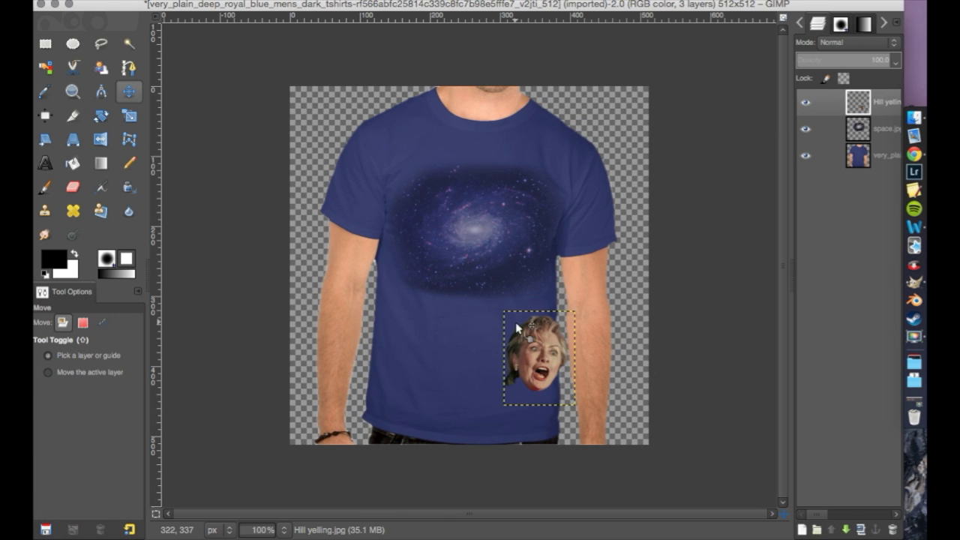
left_click_drag(490, 258, 429, 132)
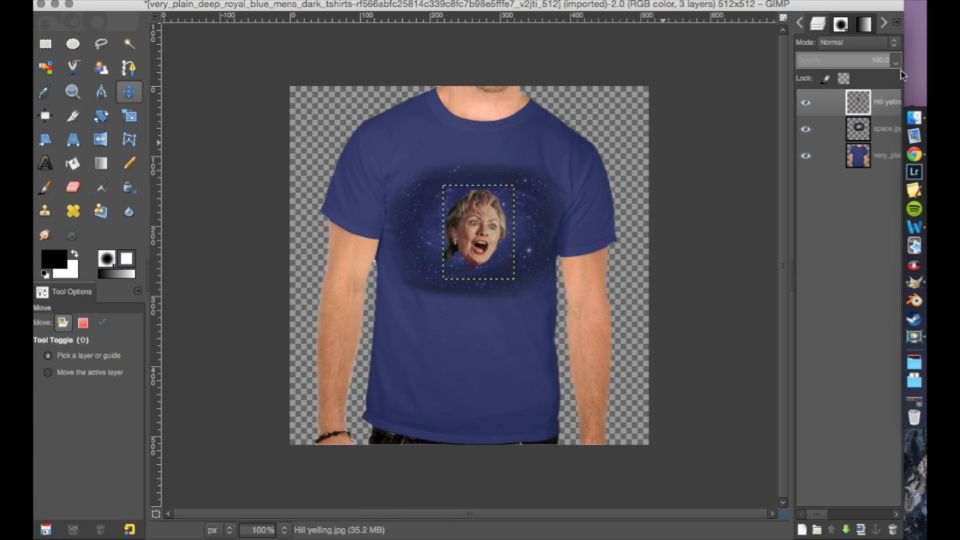
Compare Darken only, Overlay and Soft light on the head layer and set its blend mode to Hard light.
left_click(869, 44)
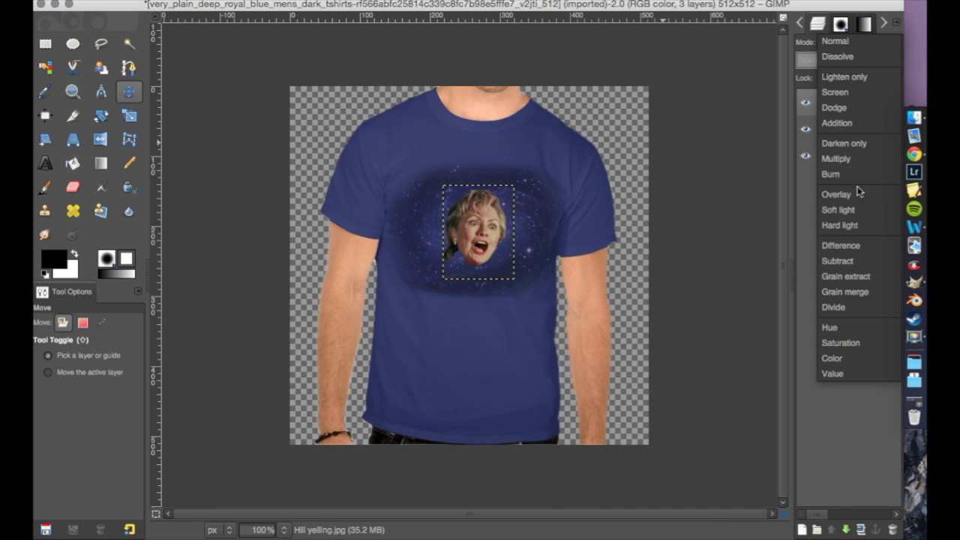
left_click(846, 143)
left_click(847, 45)
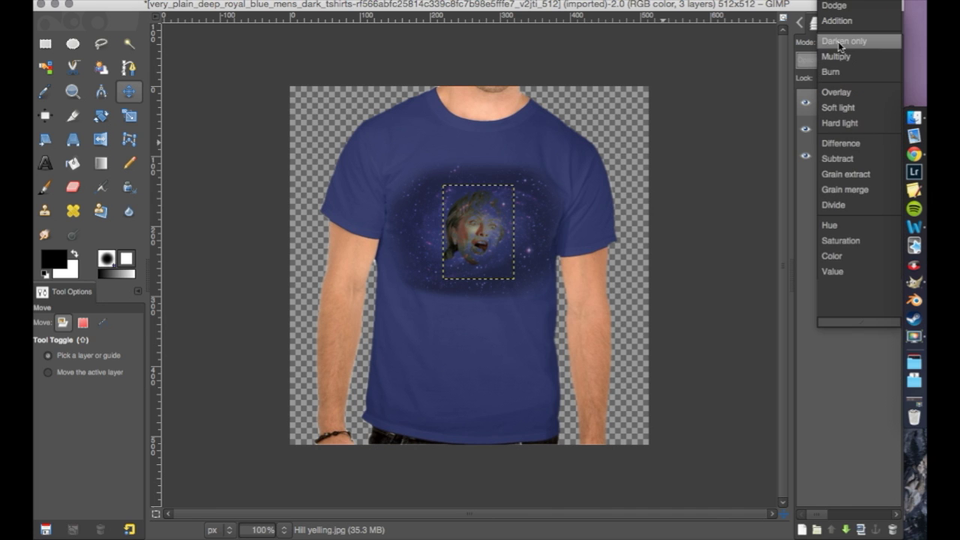
left_click(838, 93)
left_click(837, 46)
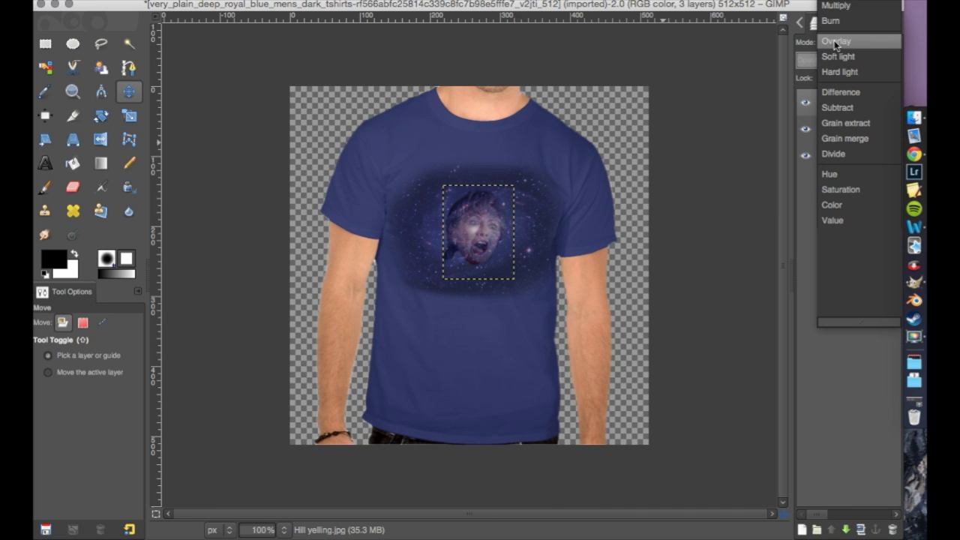
left_click(836, 56)
left_click(845, 45)
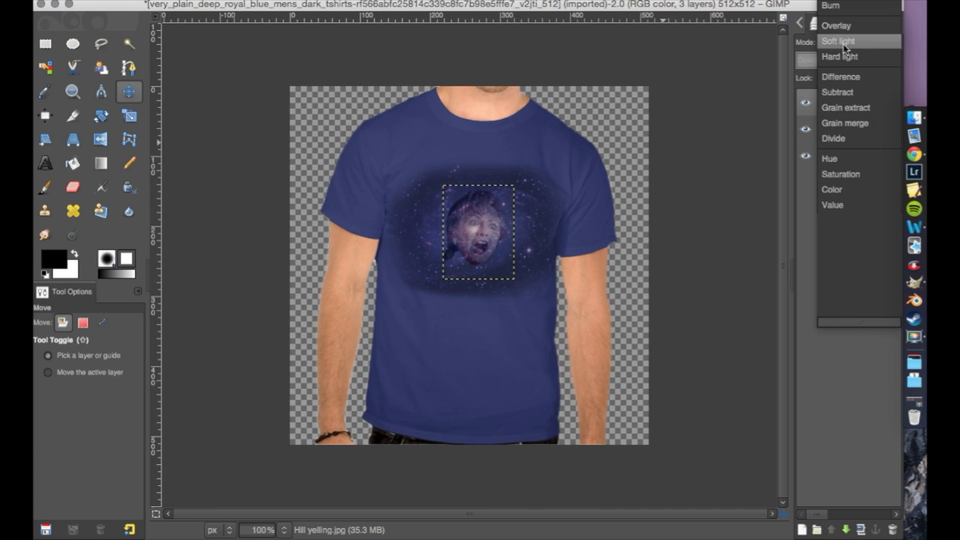
left_click(844, 59)
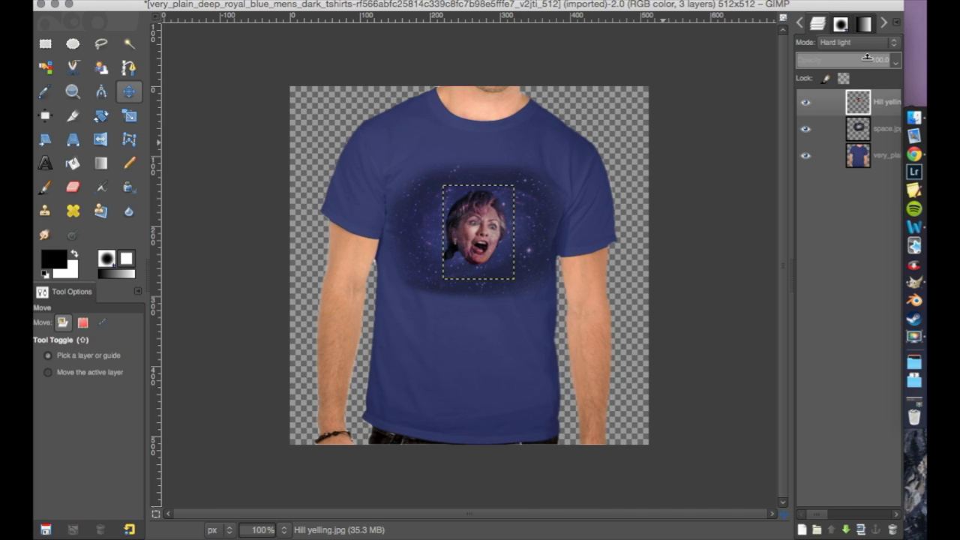
Examine the head and space print on the shirt at 200% zoom, then return the view to 100%.
left_click(868, 58)
left_click_drag(890, 53, 900, 51)
left_click(283, 530)
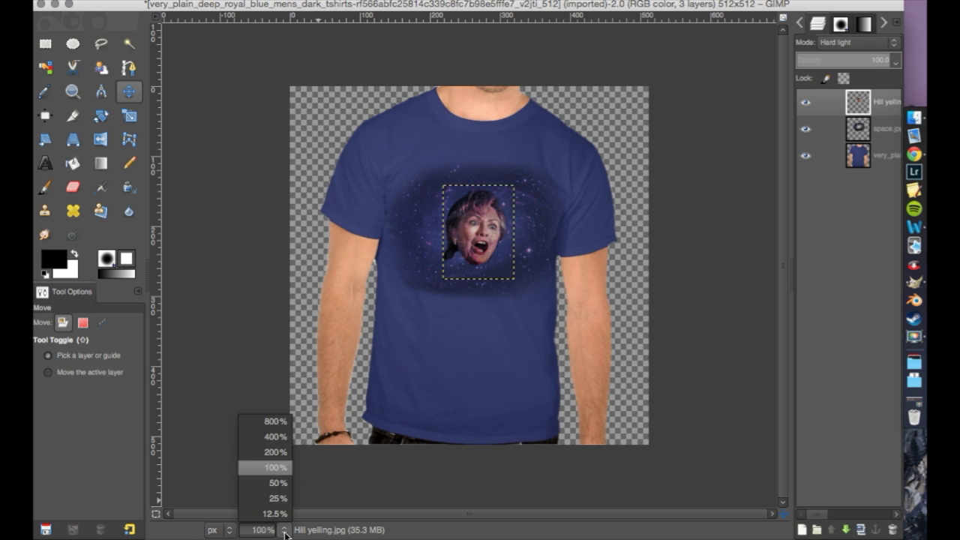
left_click(285, 468)
scroll(321, 408, "up", 3)
scroll(322, 408, "down", 5)
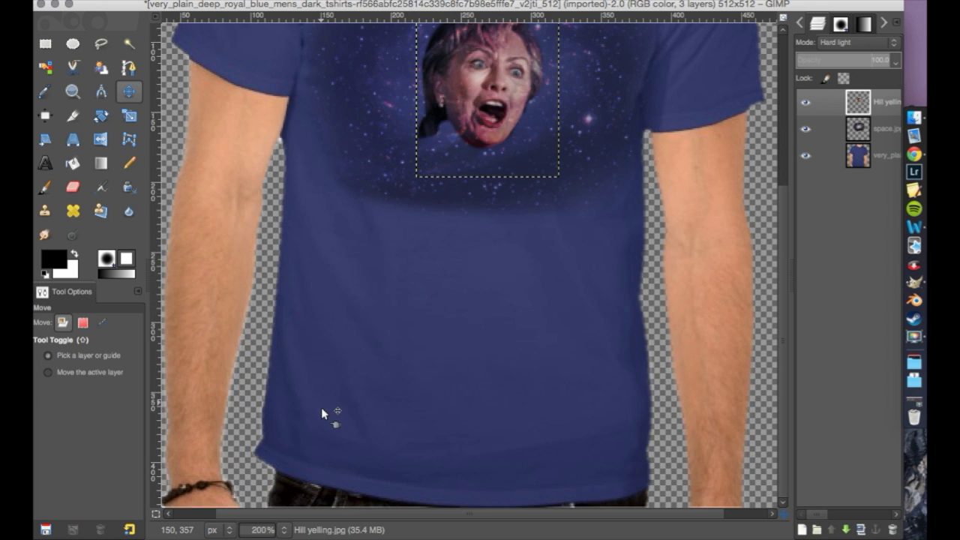
left_click(283, 530)
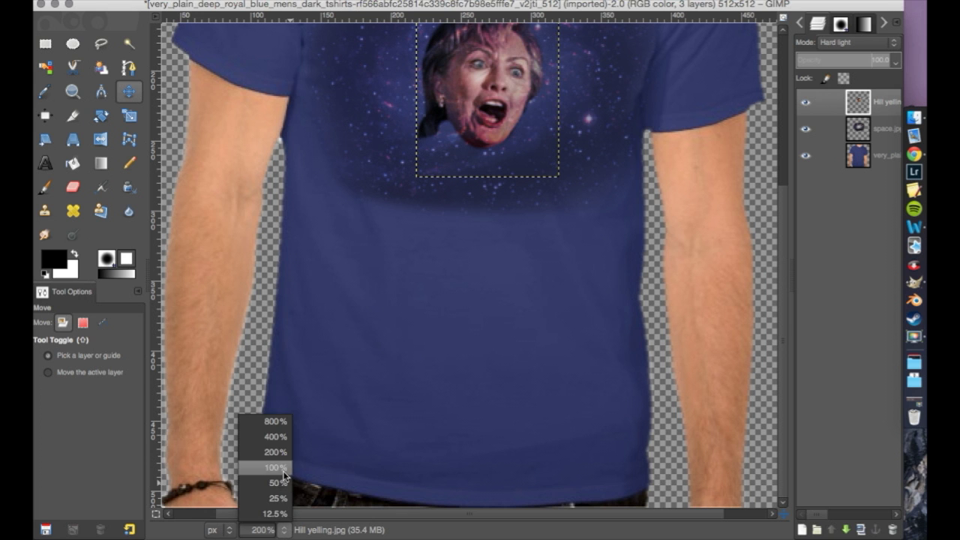
left_click(283, 471)
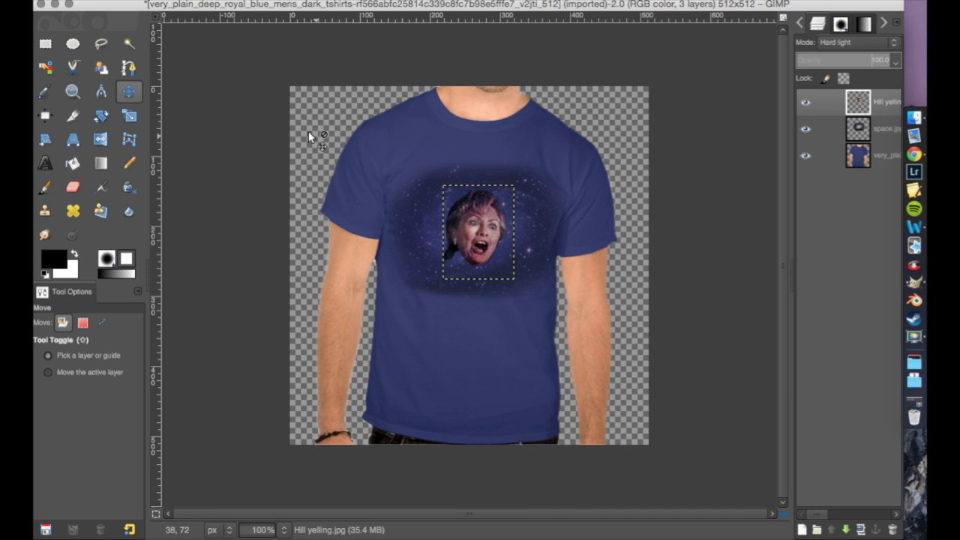
Select the T-shirt layer and export the image to the Desktop as shirtdesign.jpg with JPEG quality 92.
left_click(856, 156)
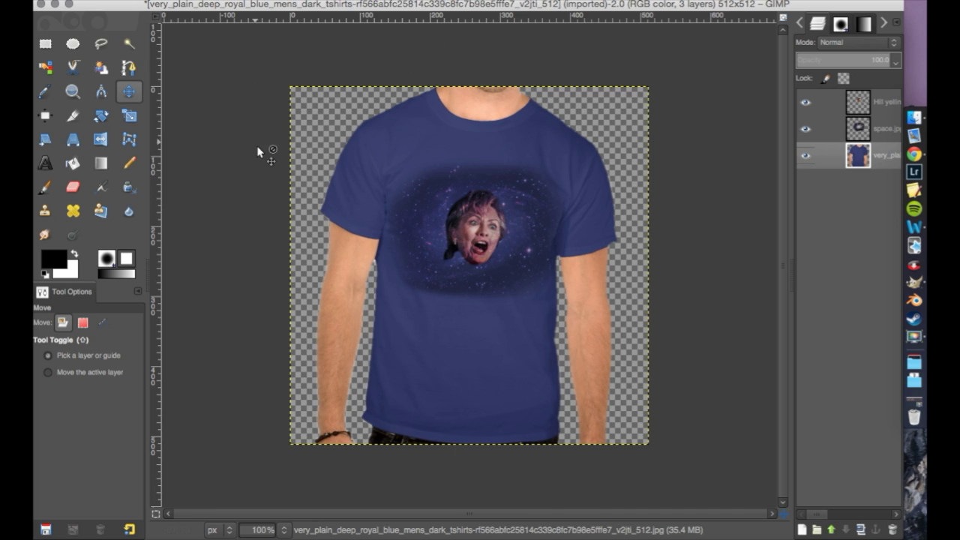
left_click(134, 0)
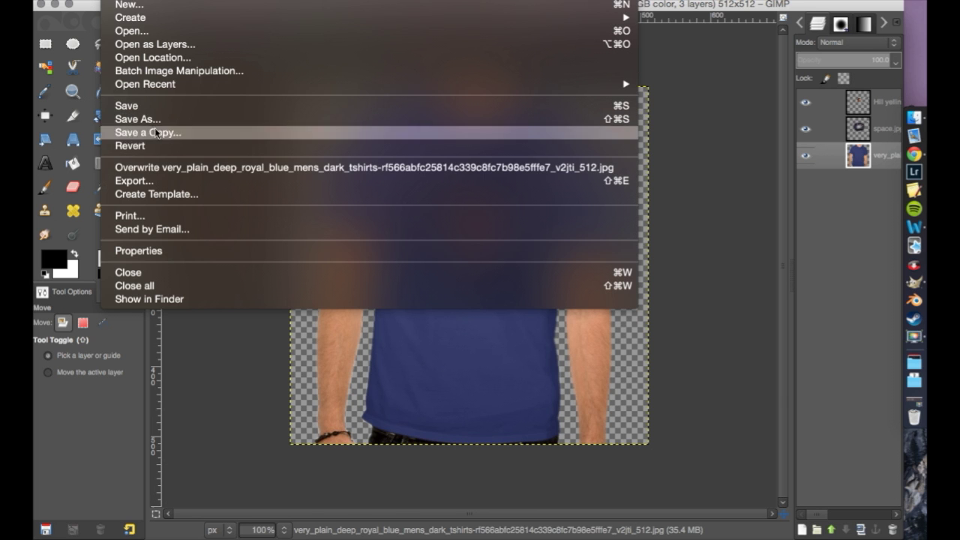
left_click(393, 324)
left_click(120, 2)
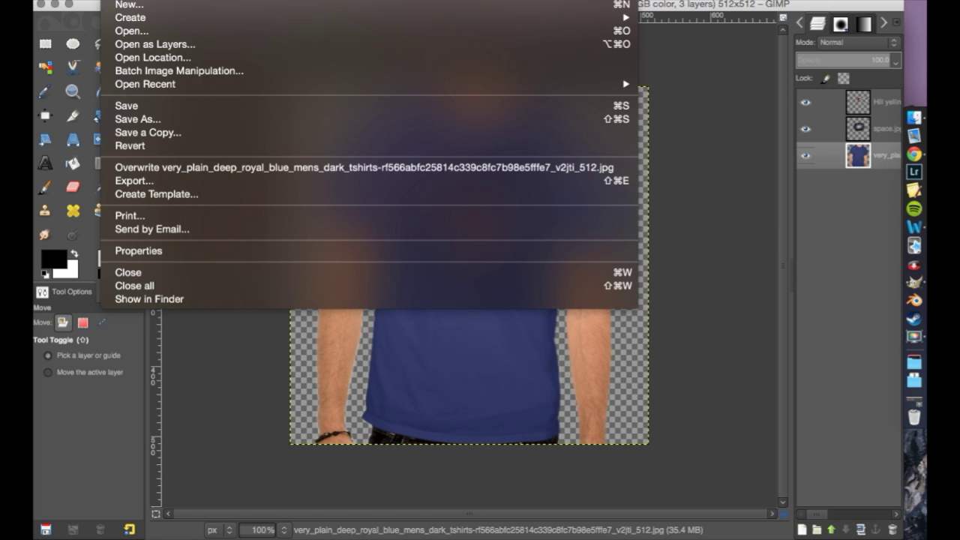
left_click(165, 180)
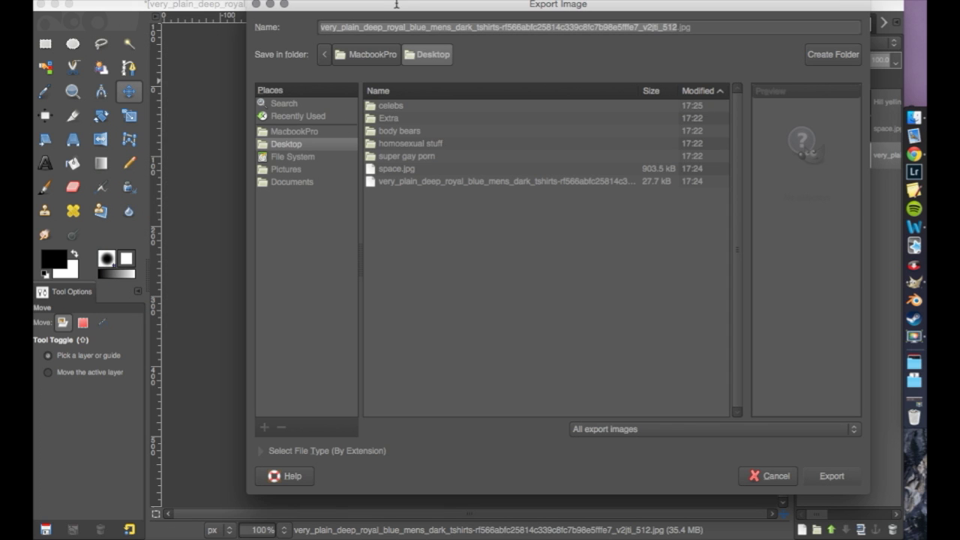
type("shirtde")
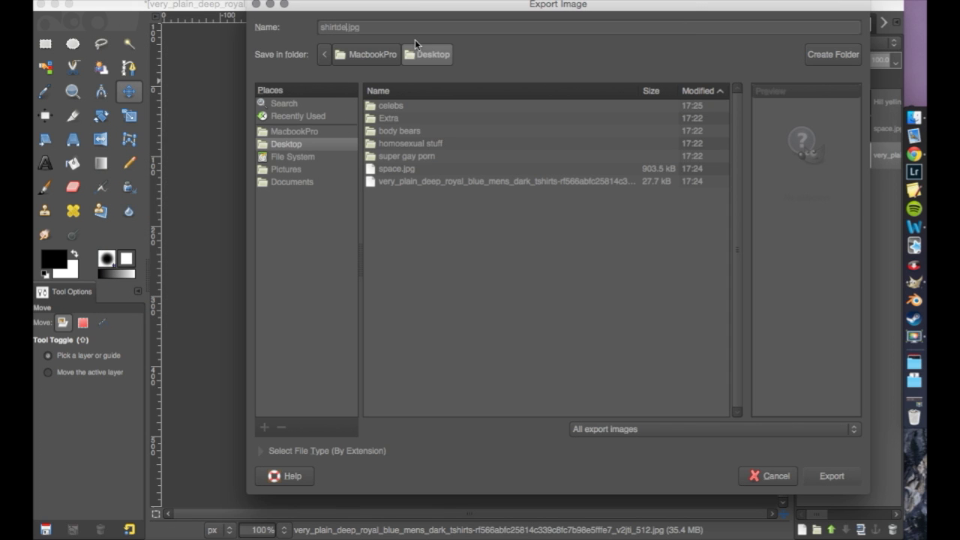
type("sign")
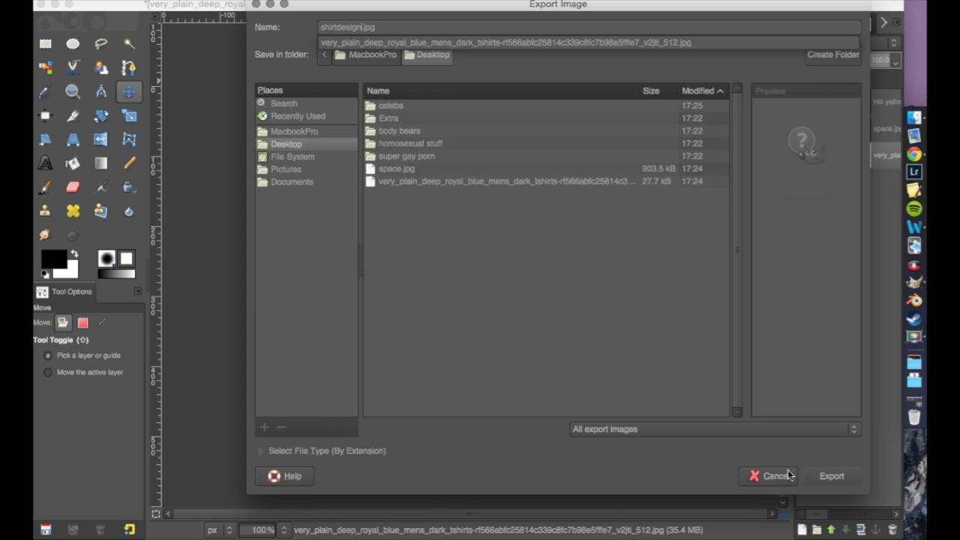
left_click(830, 479)
left_click(833, 478)
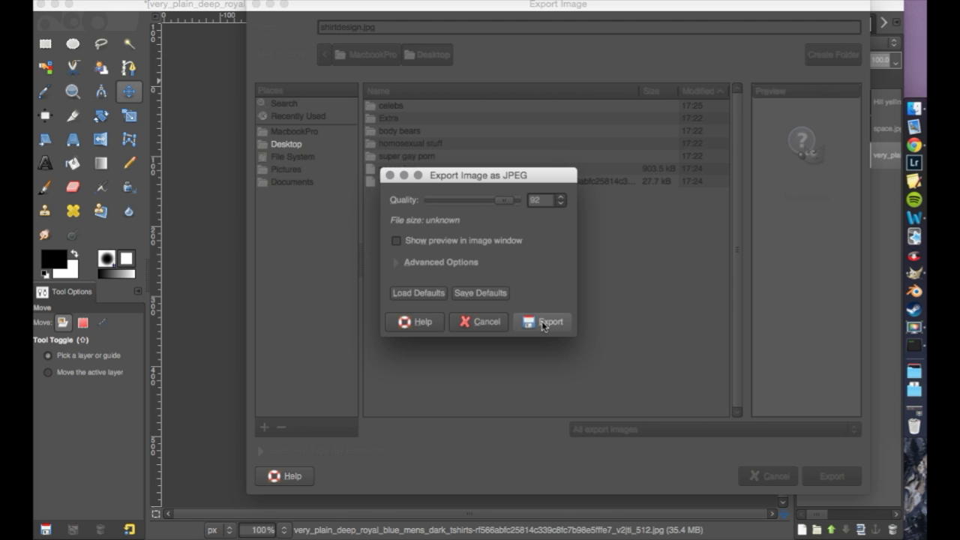
left_click(544, 322)
Minimize the image window, open shirtdesign.jpg from the desktop to check its background, and close the preview.
left_click(57, 6)
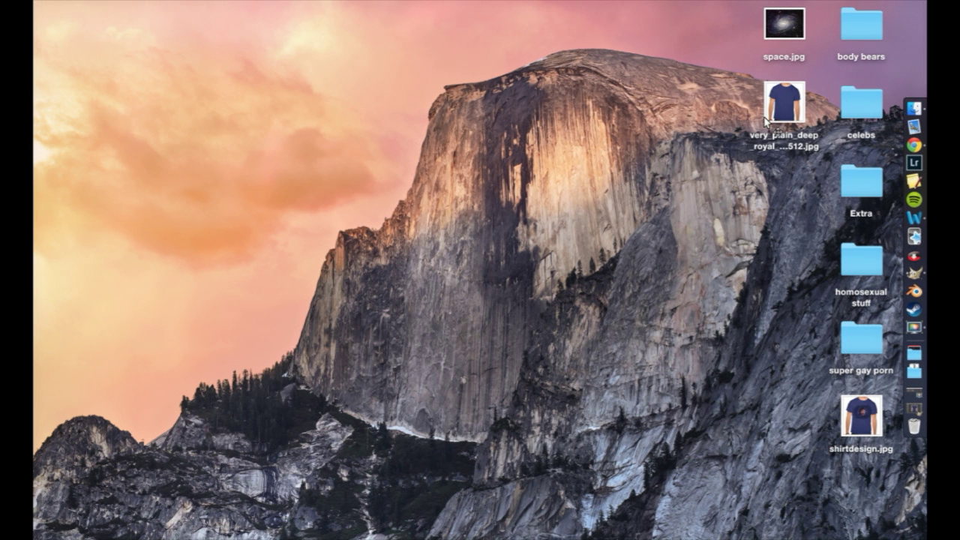
left_click(863, 409)
double_click(863, 410)
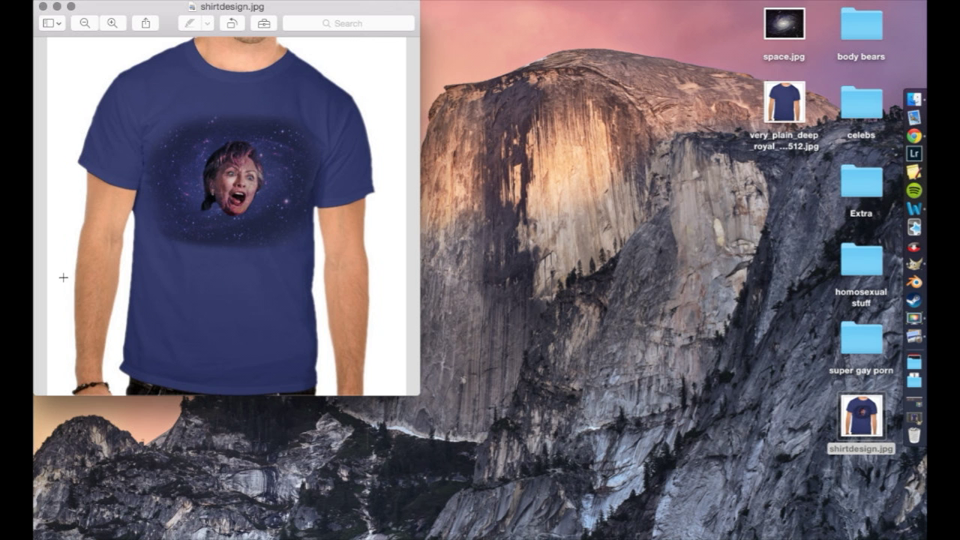
left_click(43, 7)
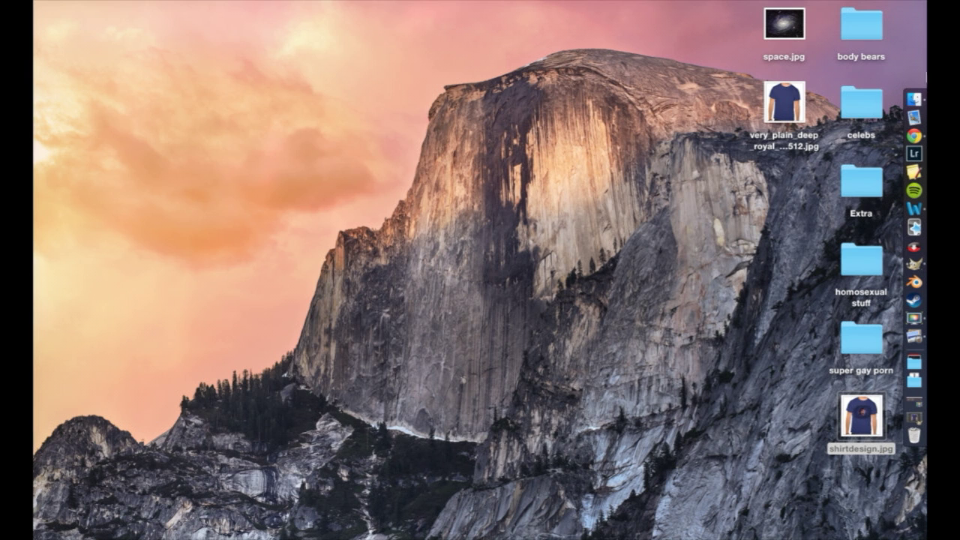
Switch back to GIMP and export the image to the Desktop as shirtdesign.png with the default PNG options.
left_click(918, 138)
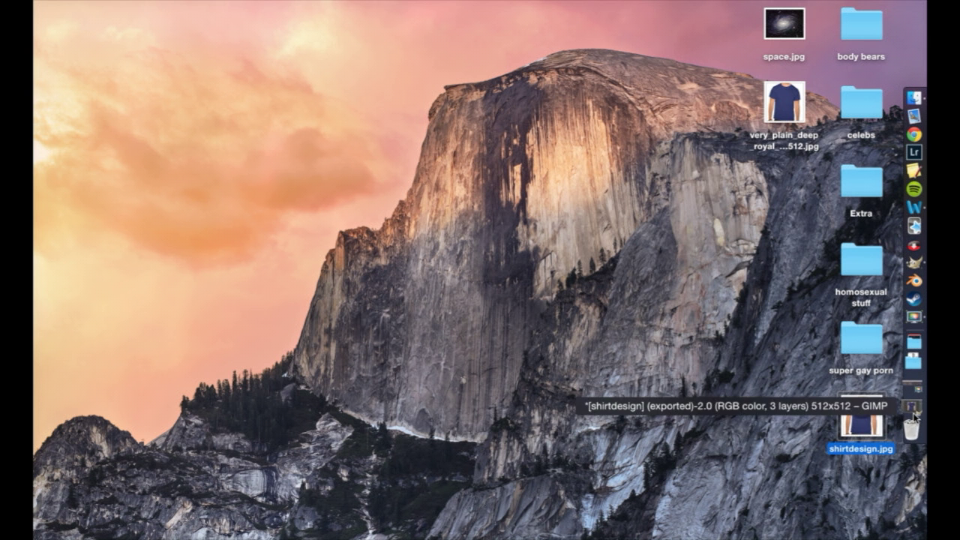
left_click(914, 405)
left_click(129, 2)
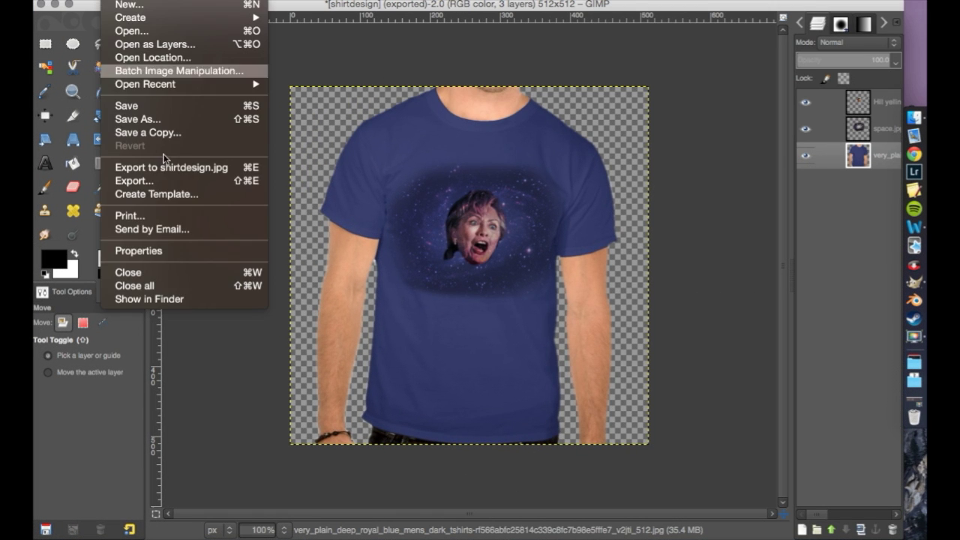
left_click(166, 182)
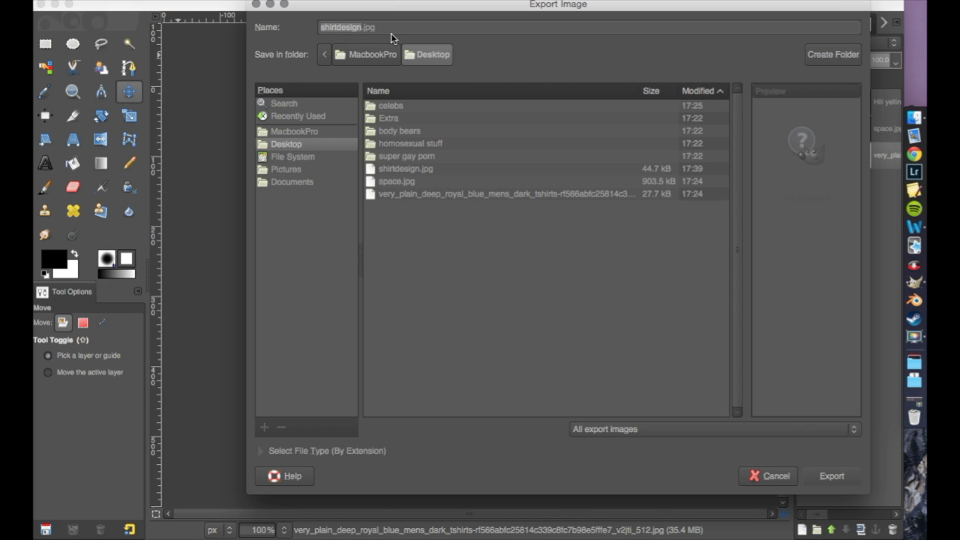
left_click(385, 28)
type("p")
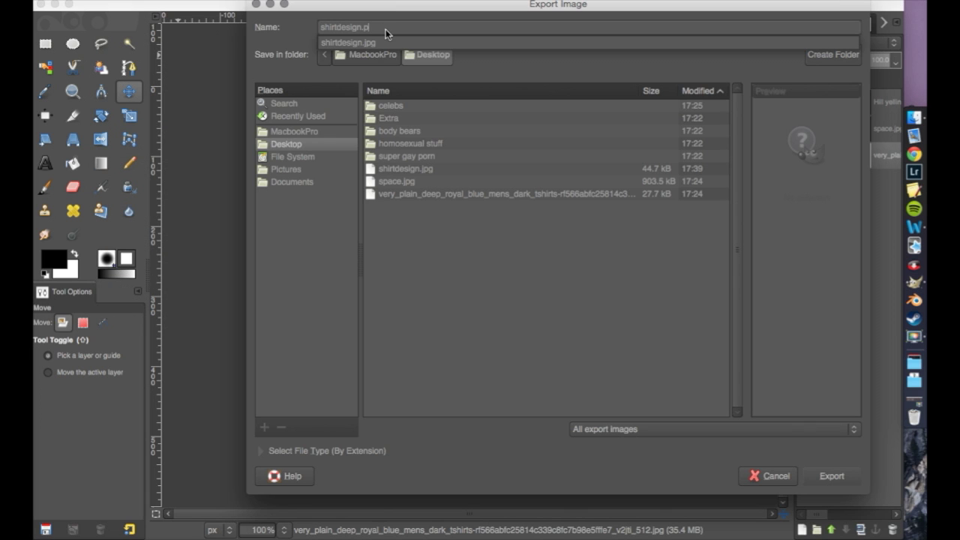
type("ng")
key("Return")
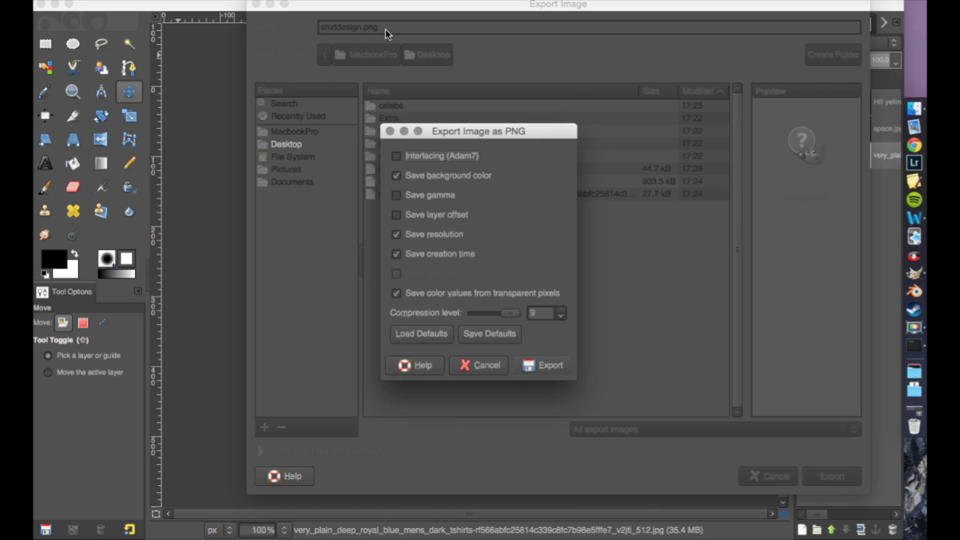
key("Return")
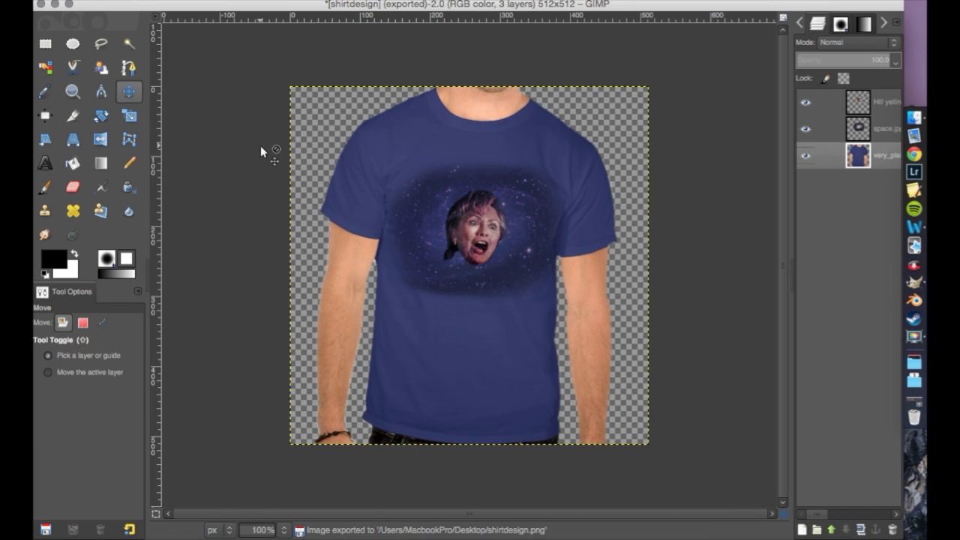
Open shirtdesign.png and shirtdesign.jpg from the desktop and place their windows side by side to compare the backgrounds.
left_click(55, 4)
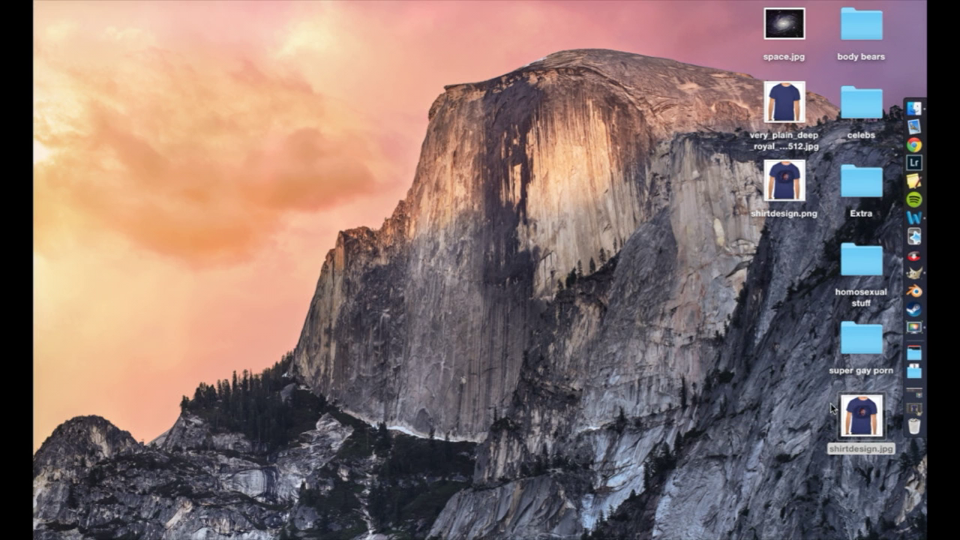
left_click(790, 189)
double_click(790, 189)
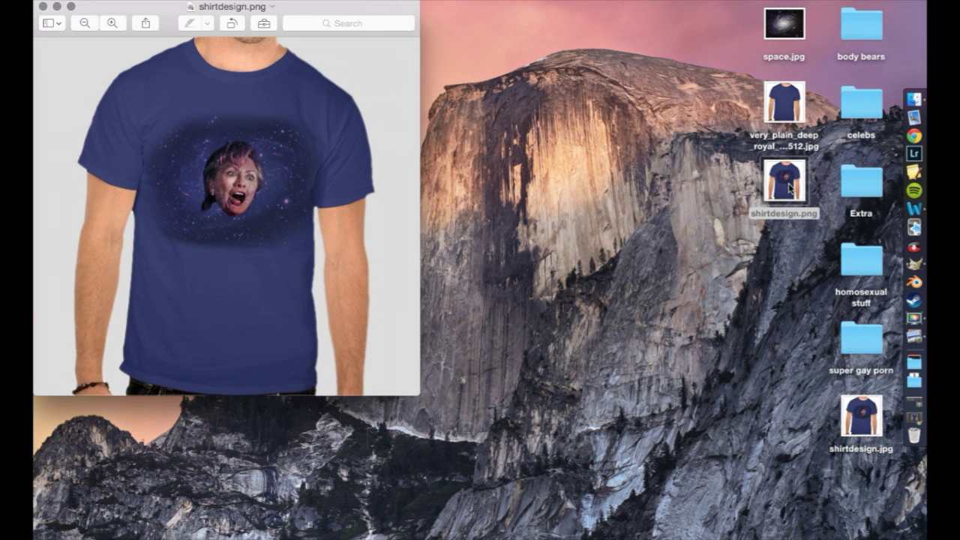
double_click(858, 426)
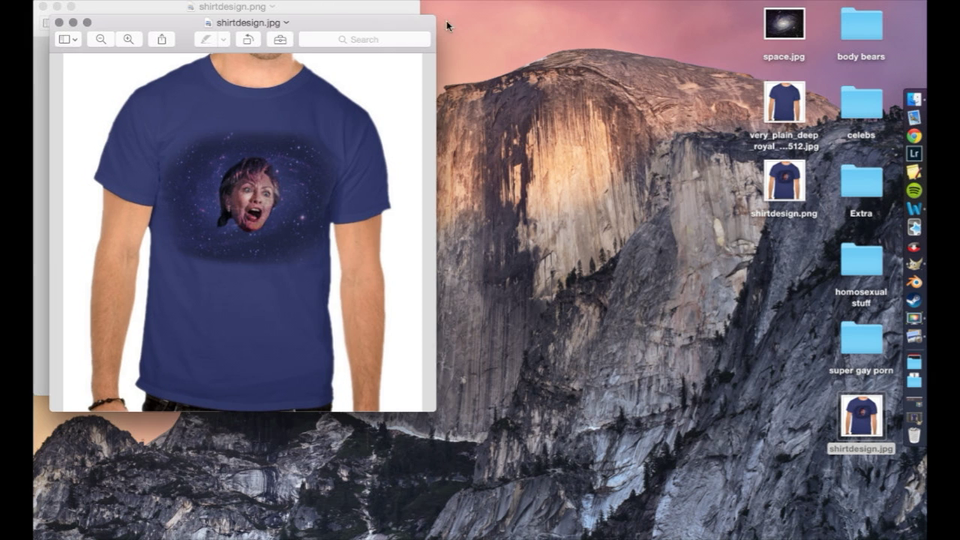
left_click_drag(448, 26, 708, 18)
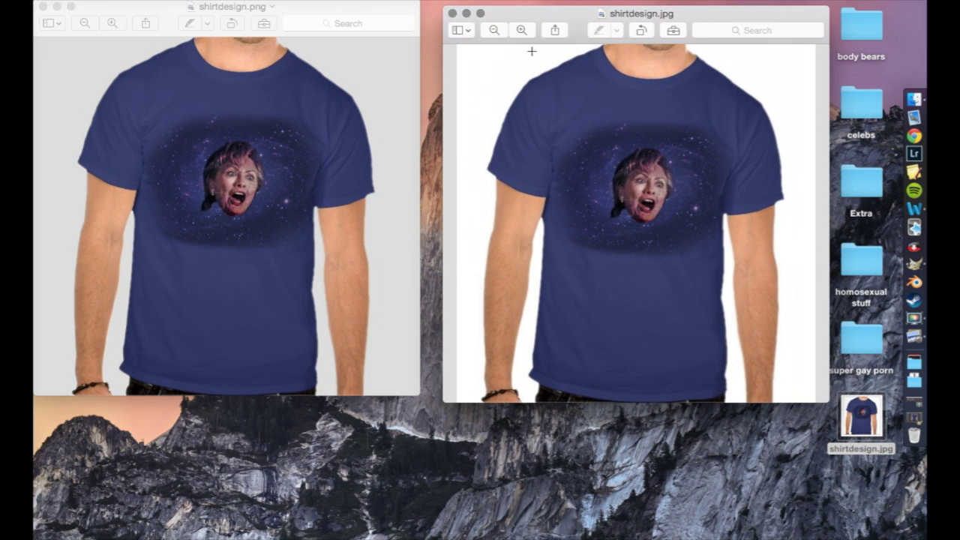